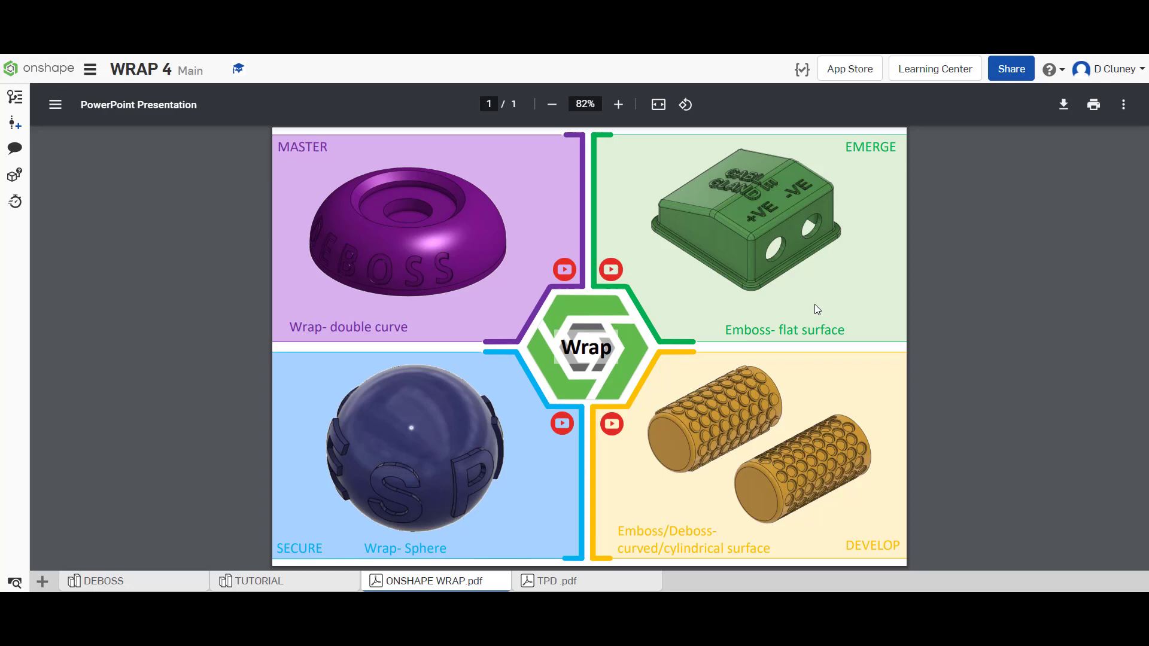
- Open the TPD .pdf document tab to view the Teach Product Design resource page
{"action": "left_click", "coordinate": [575, 589]}
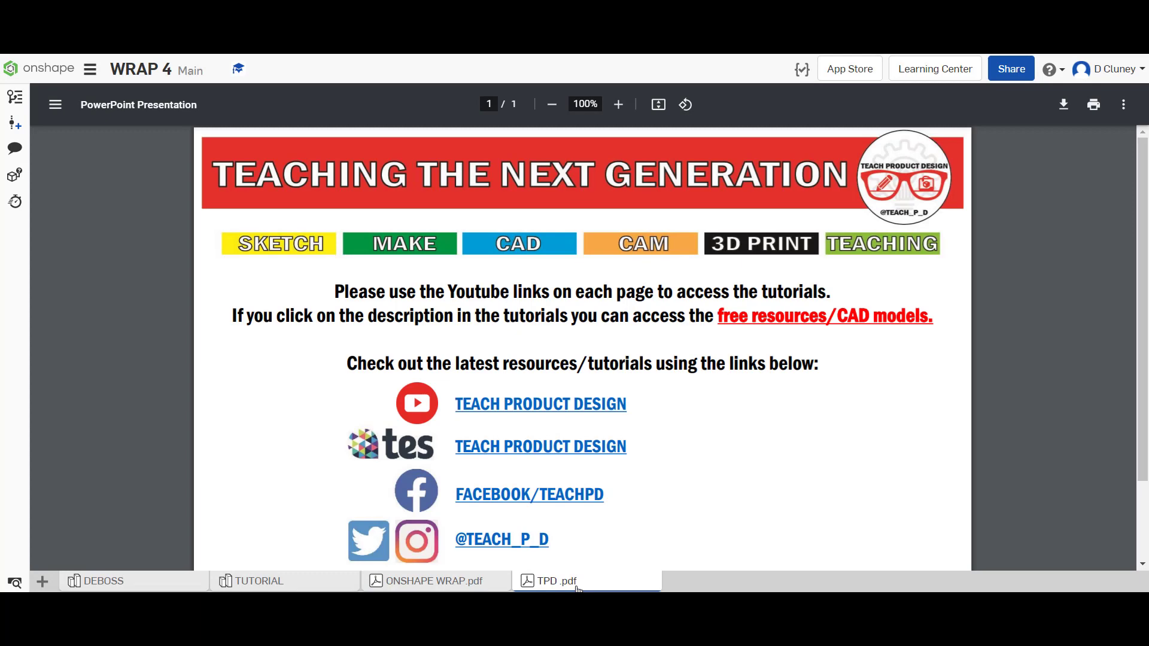
- Switch to the finished DEBOSS Part Studio and orbit around the domed part to inspect its debossed lettering
{"action": "left_click", "coordinate": [319, 586]}
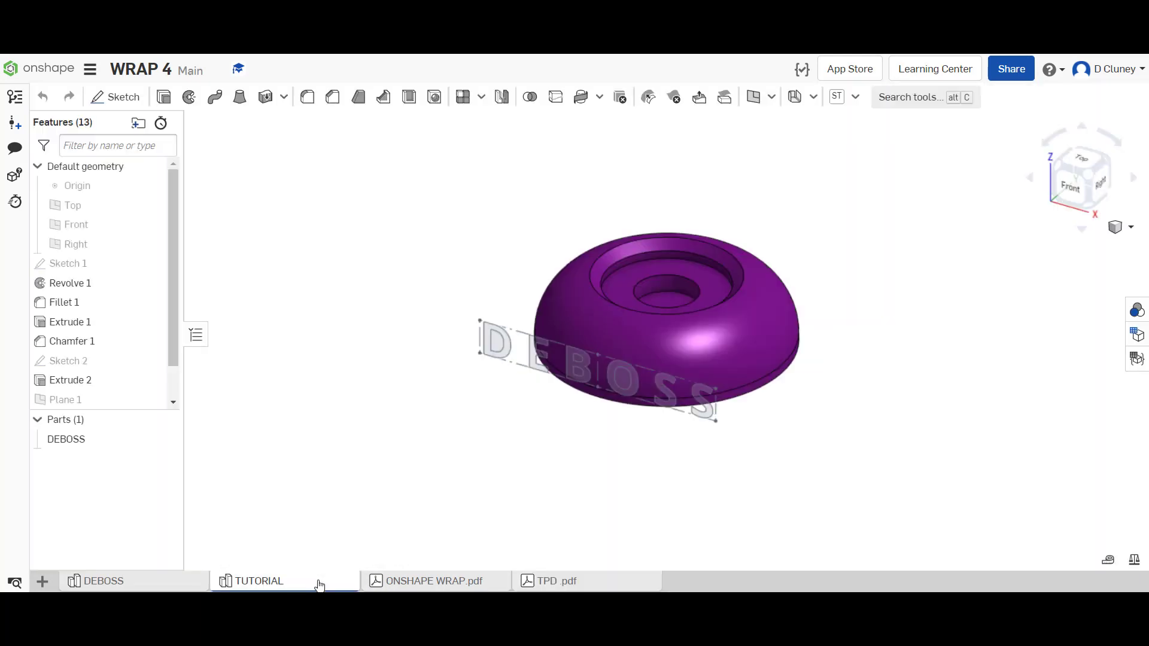
{"action": "left_click", "coordinate": [160, 583]}
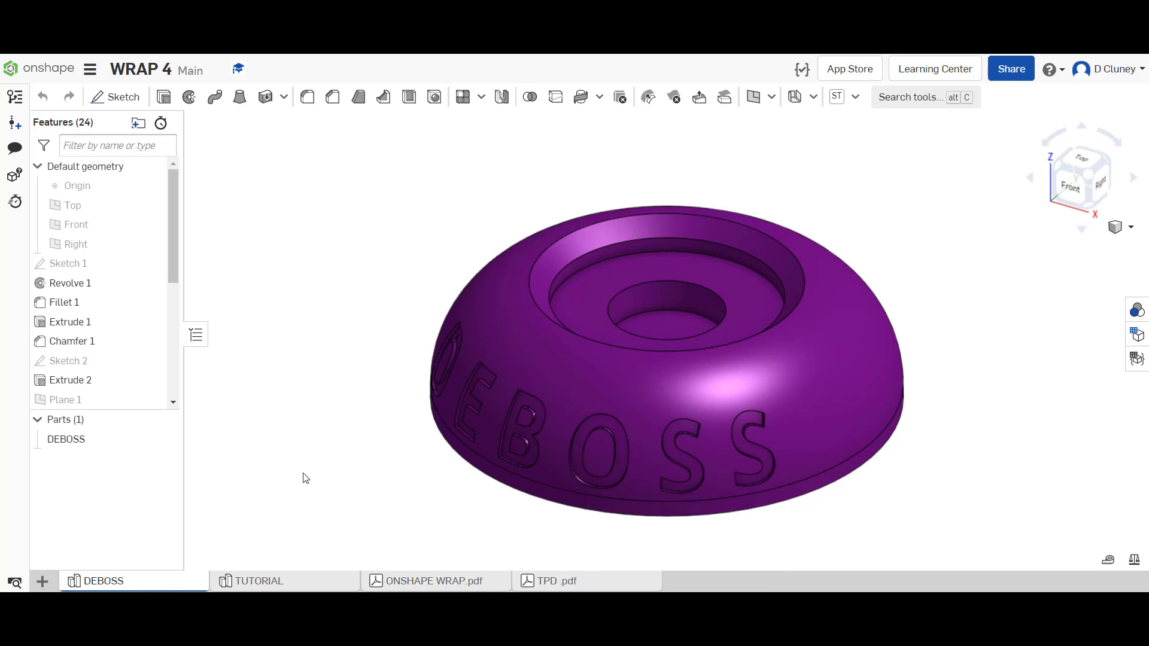
{"action": "mouse_move", "coordinate": [305, 477]}
{"action": "right_mouse_down"}
{"action": "mouse_move", "coordinate": [362, 472]}
{"action": "mouse_move", "coordinate": [321, 479]}
{"action": "right_mouse_up"}
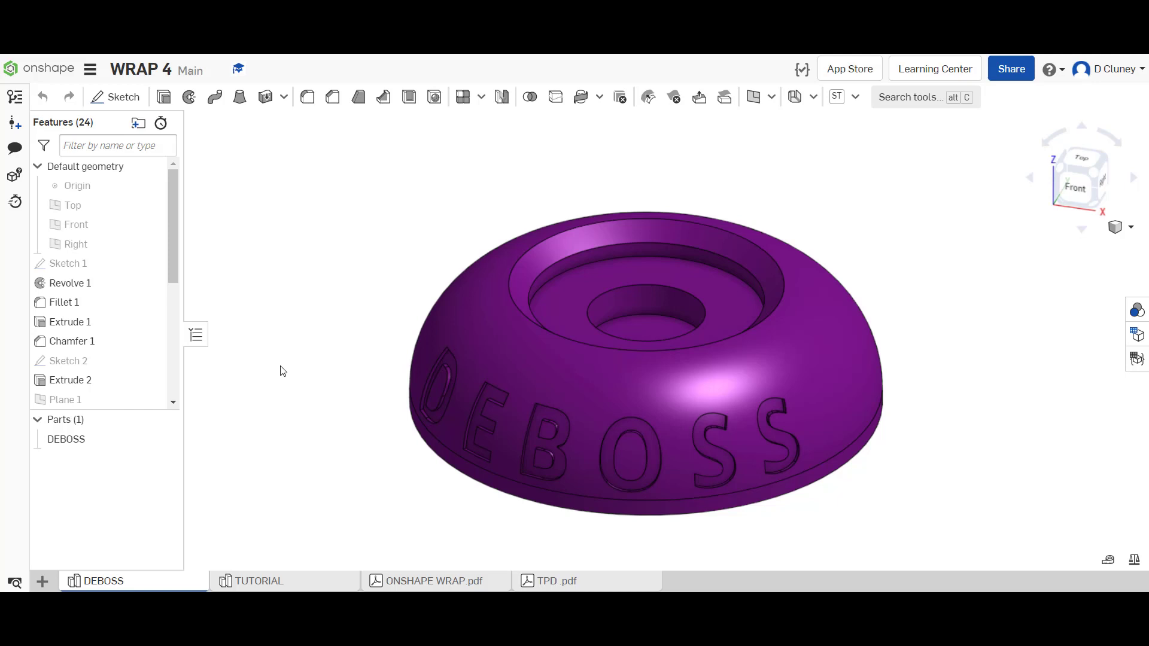
{"action": "right_click_drag", "start_coordinate": [349, 354], "coordinate": [323, 332]}
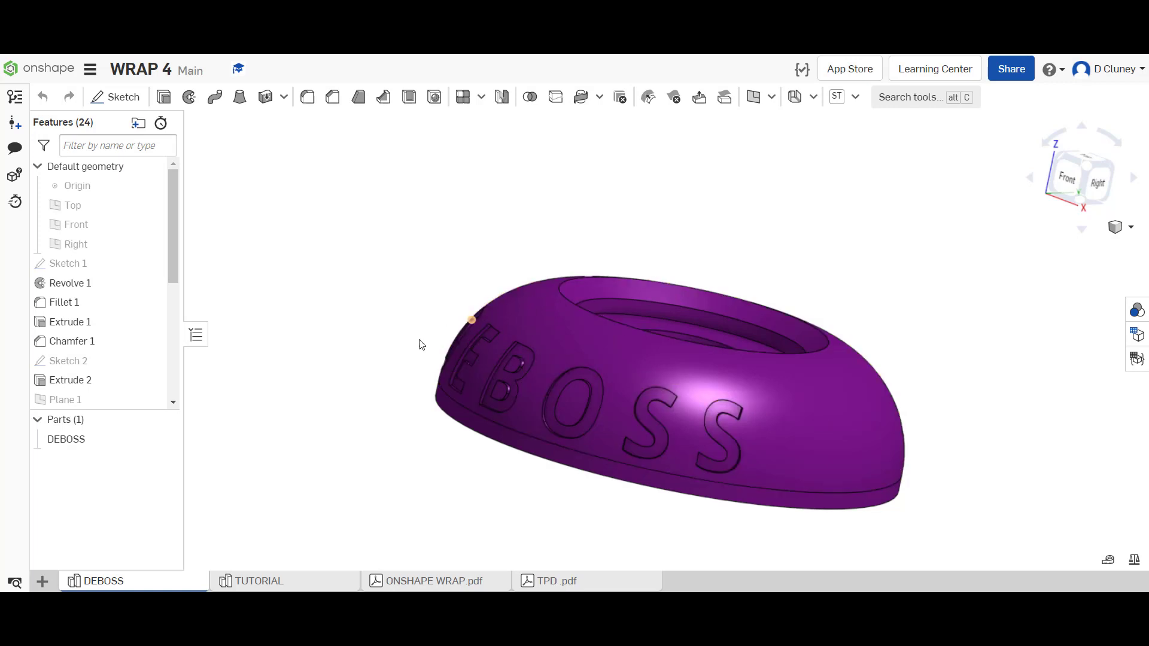
{"action": "right_click_drag", "start_coordinate": [394, 291], "coordinate": [495, 192]}
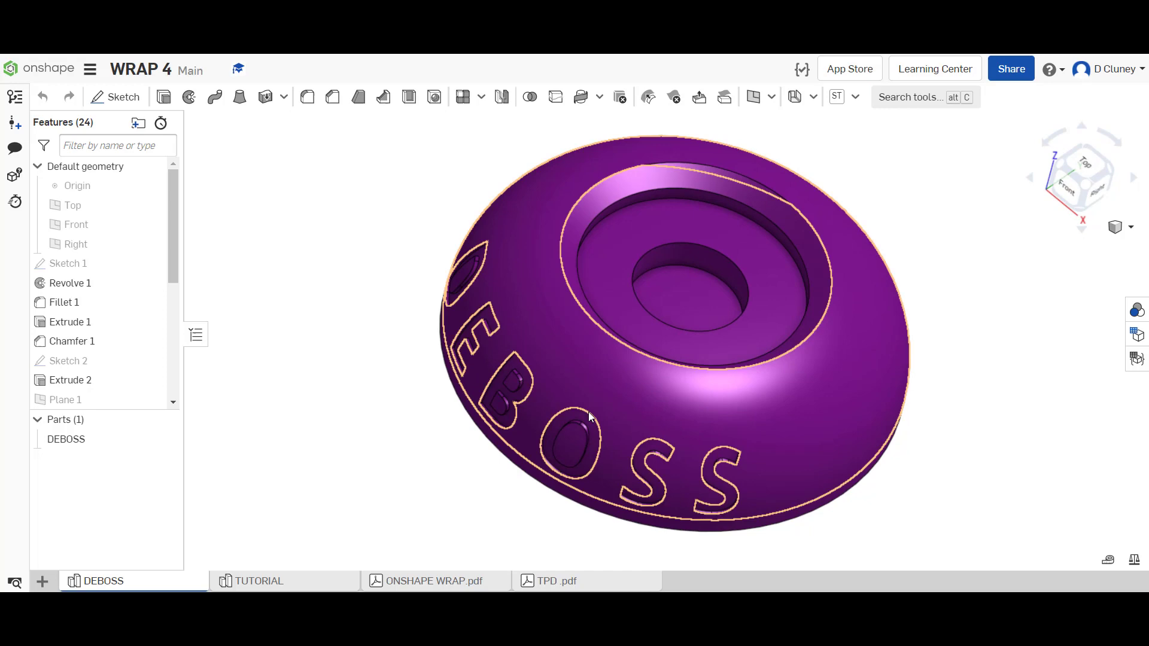
{"action": "right_click_drag", "start_coordinate": [852, 328], "coordinate": [324, 387]}
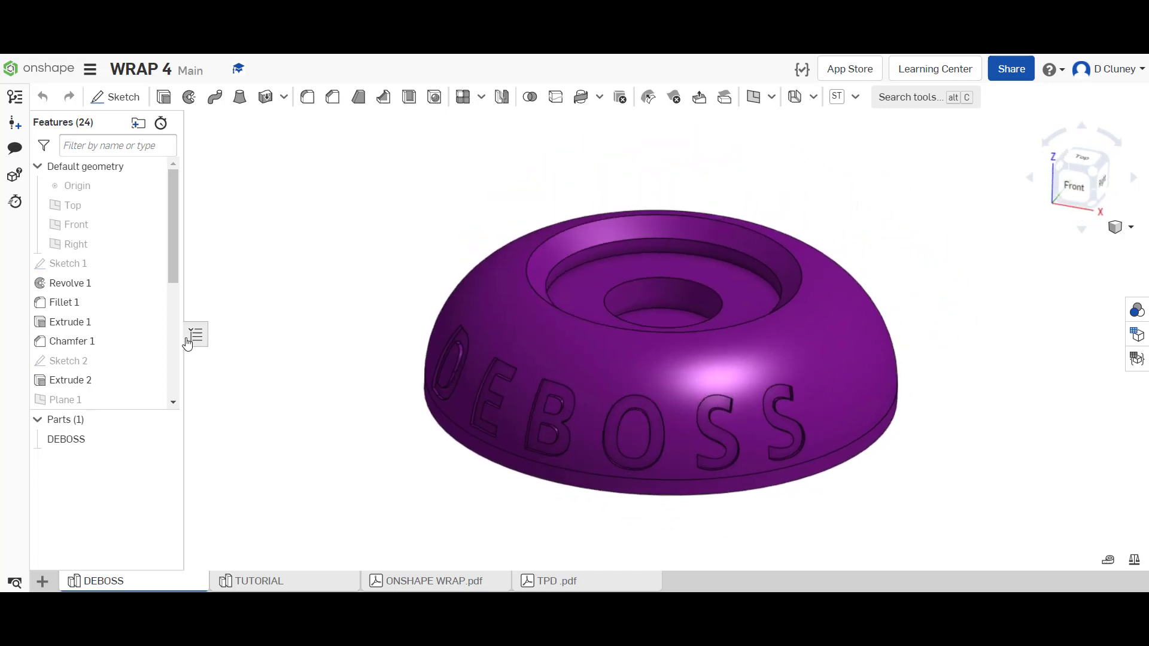
- Roll the DEBOSS history back to just after Sketch 3, showing the plain dome with sketch lettering
{"action": "scroll", "coordinate": [136, 349], "scroll_direction": "down", "scroll_amount": 5}
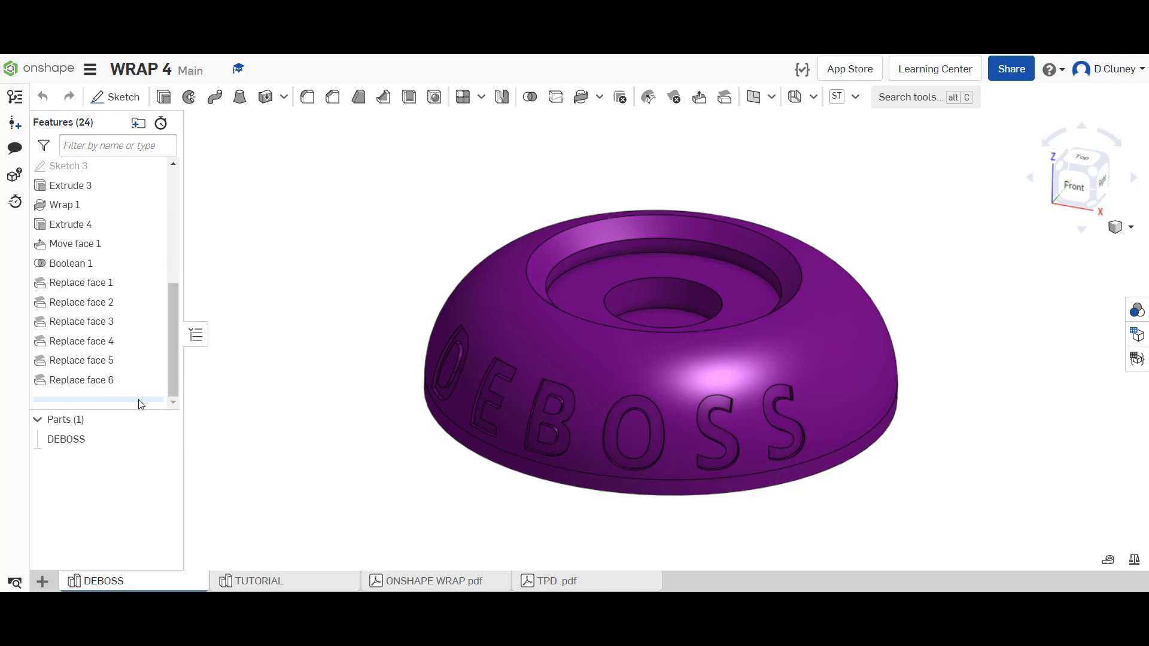
{"action": "mouse_move", "coordinate": [137, 399]}
{"action": "left_mouse_down"}
{"action": "mouse_move", "coordinate": [137, 200]}
{"action": "mouse_move", "coordinate": [130, 238]}
{"action": "mouse_move", "coordinate": [118, 232]}
{"action": "mouse_move", "coordinate": [120, 207]}
{"action": "left_mouse_up"}
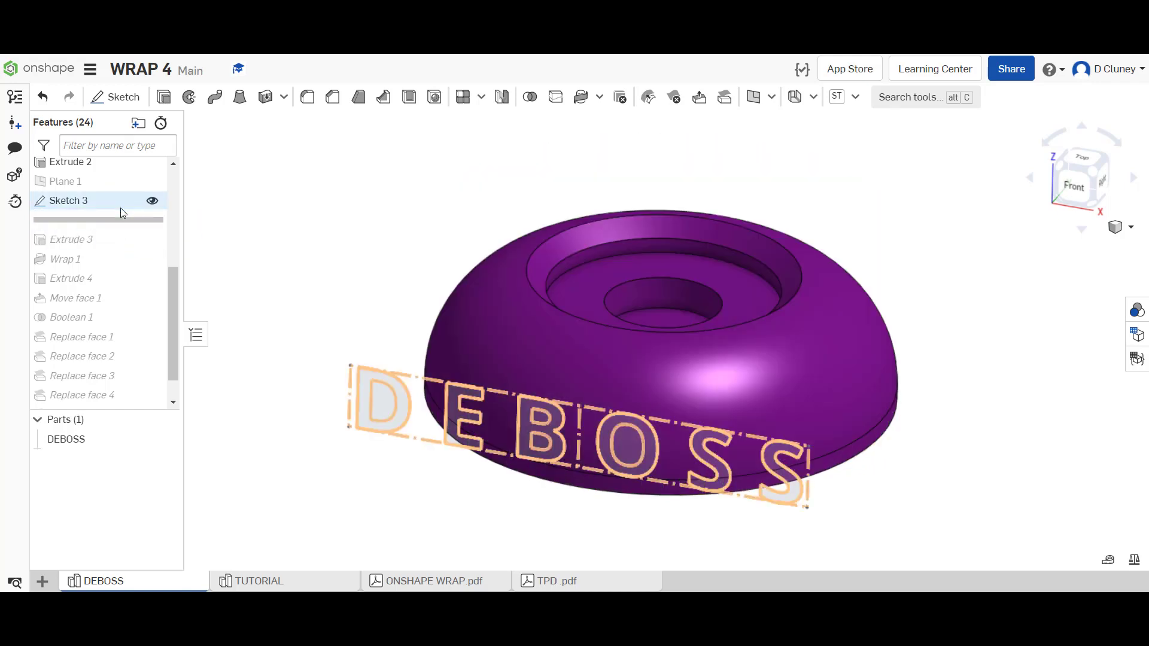
{"action": "right_click_drag", "start_coordinate": [358, 243], "coordinate": [343, 236]}
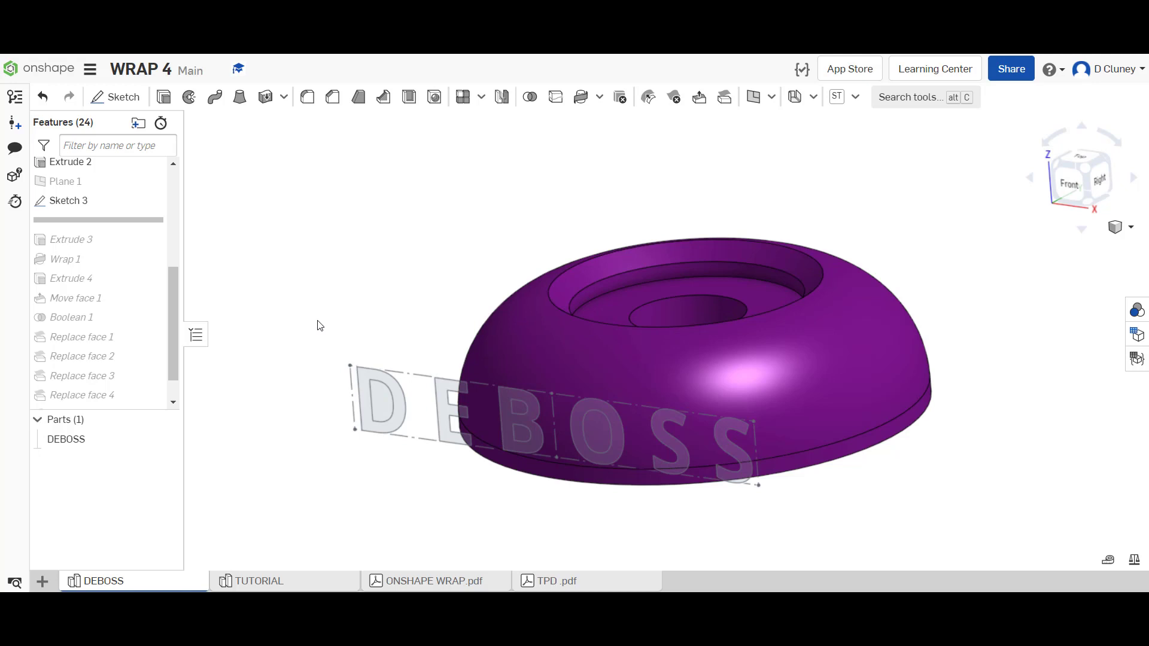
{"action": "mouse_move", "coordinate": [345, 297]}
{"action": "right_mouse_down"}
{"action": "mouse_move", "coordinate": [357, 308]}
{"action": "mouse_move", "coordinate": [344, 302]}
{"action": "right_mouse_up"}
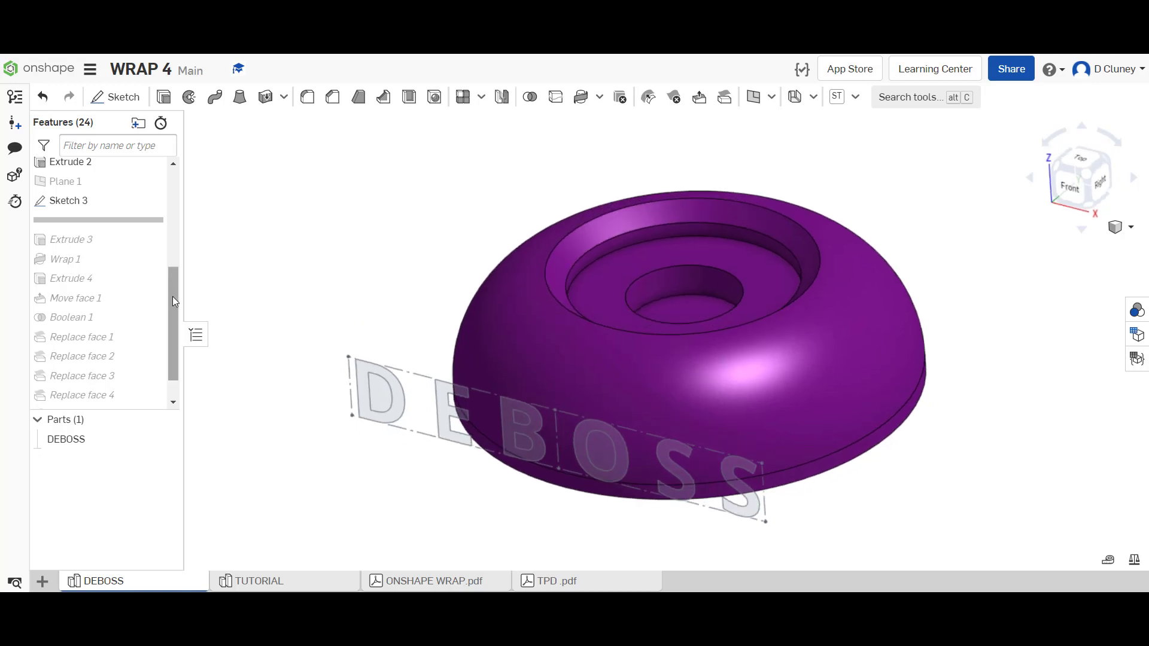
{"action": "mouse_move", "coordinate": [172, 296]}
{"action": "left_mouse_down"}
{"action": "mouse_move", "coordinate": [171, 209]}
{"action": "mouse_move", "coordinate": [171, 221]}
{"action": "left_mouse_up"}
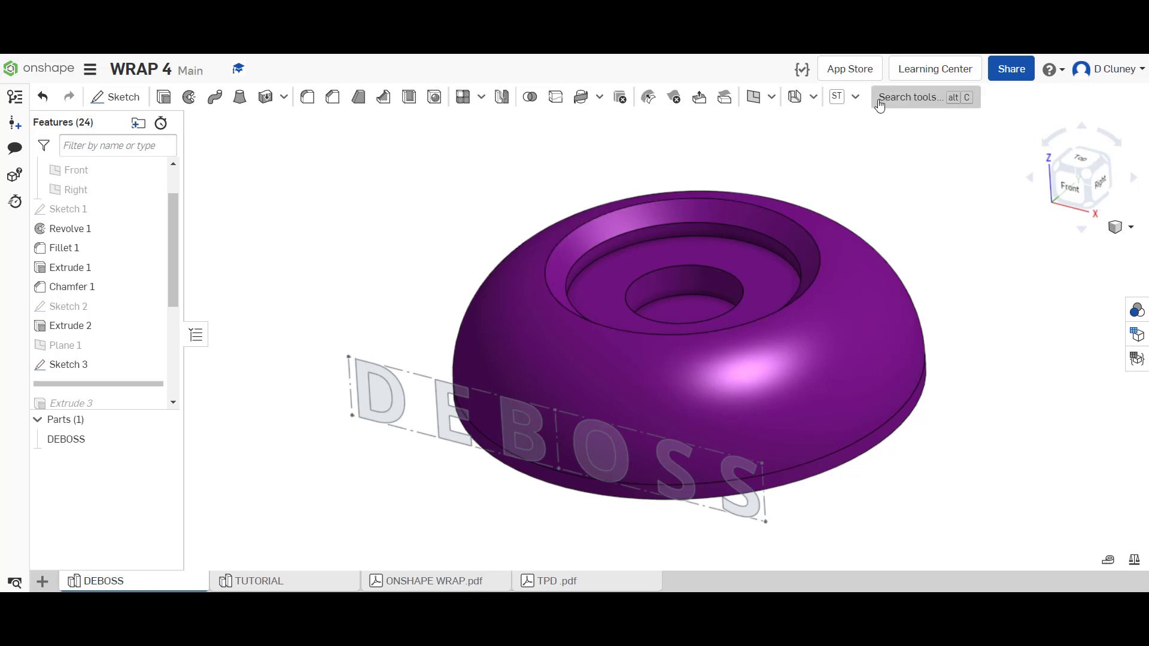
- Browse the custom features list, then close it
{"action": "left_click", "coordinate": [857, 100]}
{"action": "scroll", "coordinate": [862, 443], "scroll_direction": "down", "scroll_amount": 10}
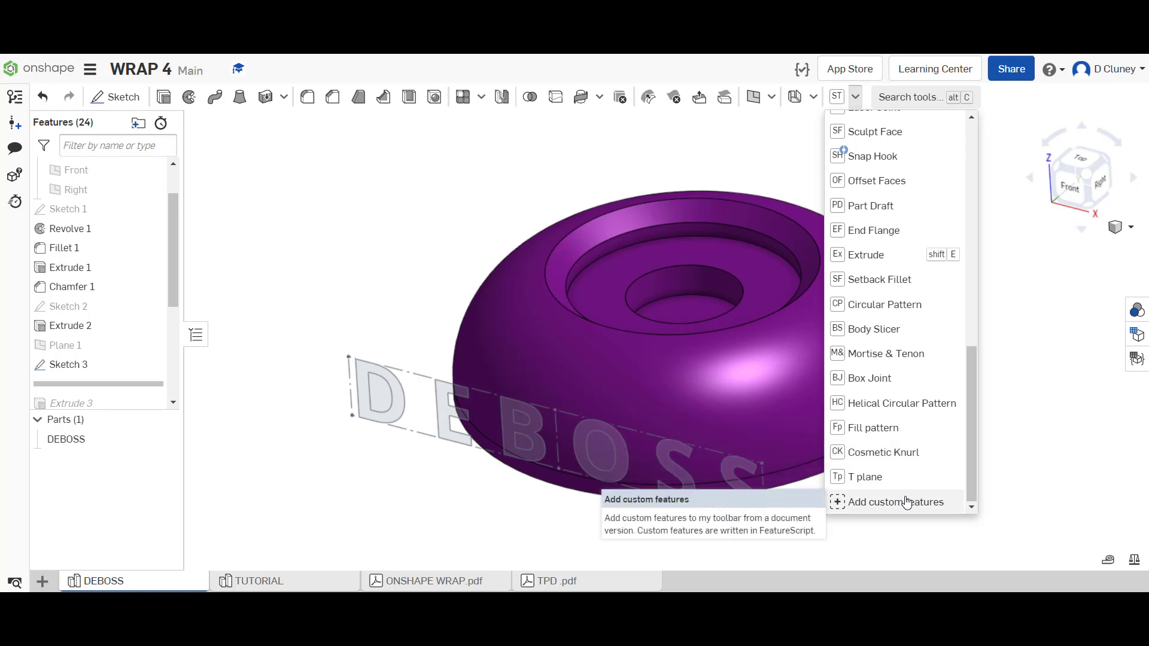
{"action": "scroll", "coordinate": [906, 501], "scroll_direction": "up", "scroll_amount": 8}
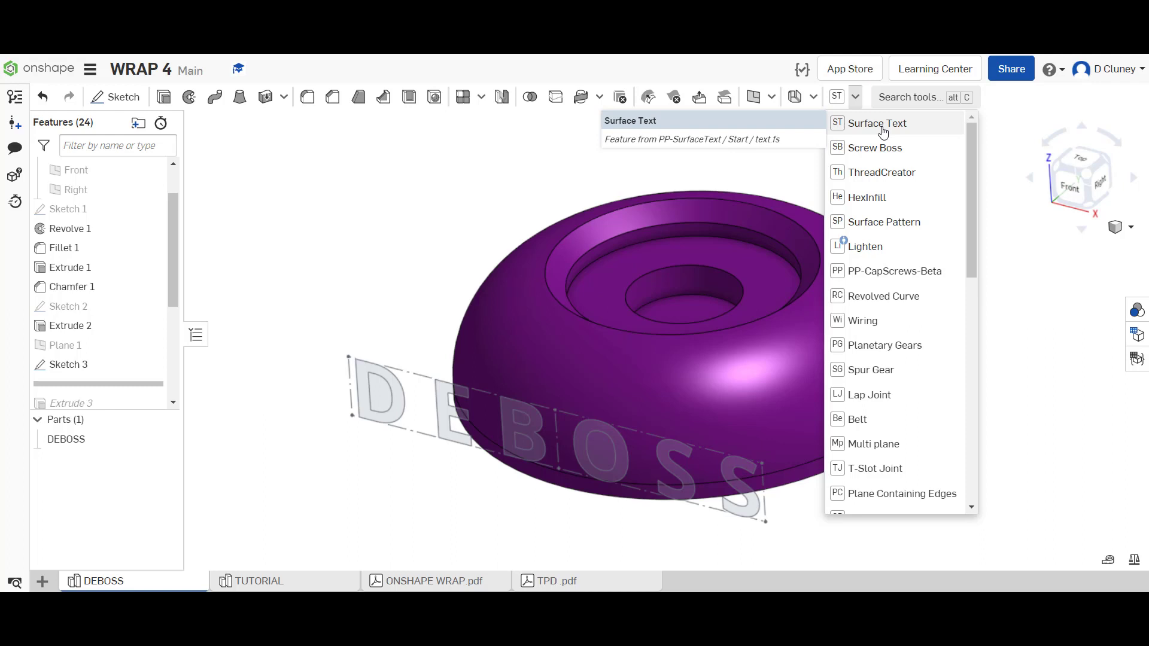
{"action": "left_click", "coordinate": [416, 245]}
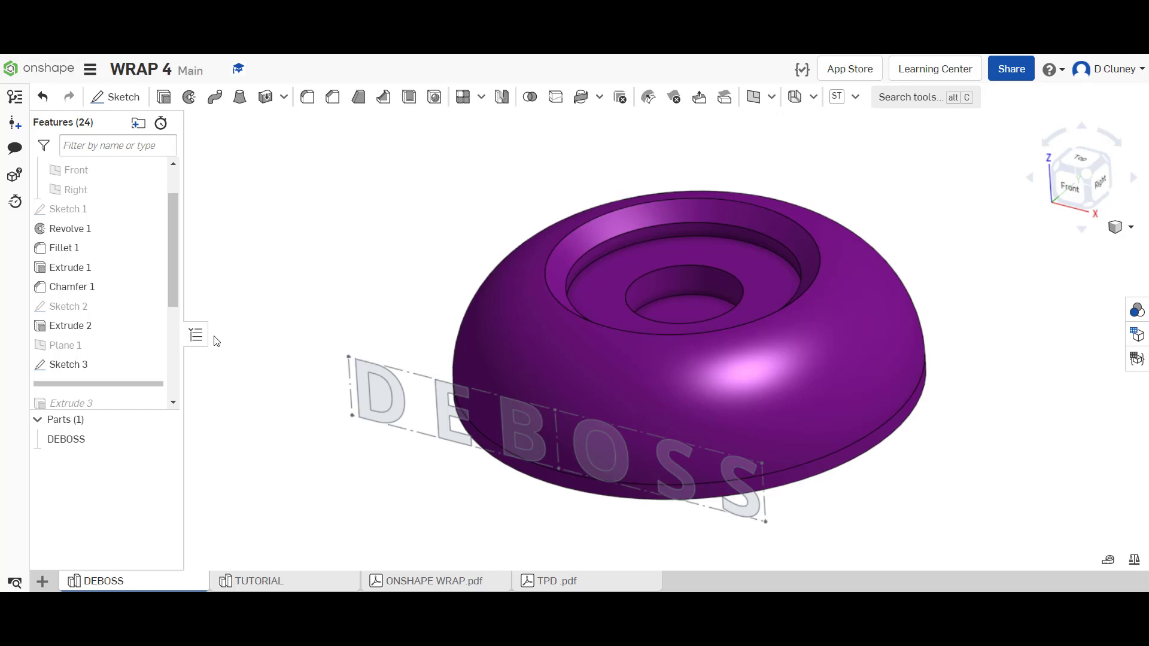
- Roll the DEBOSS history forward past Extrude 3 to reveal the grey Part 2 cylinder
{"action": "scroll", "coordinate": [178, 320], "scroll_direction": "down", "scroll_amount": 1}
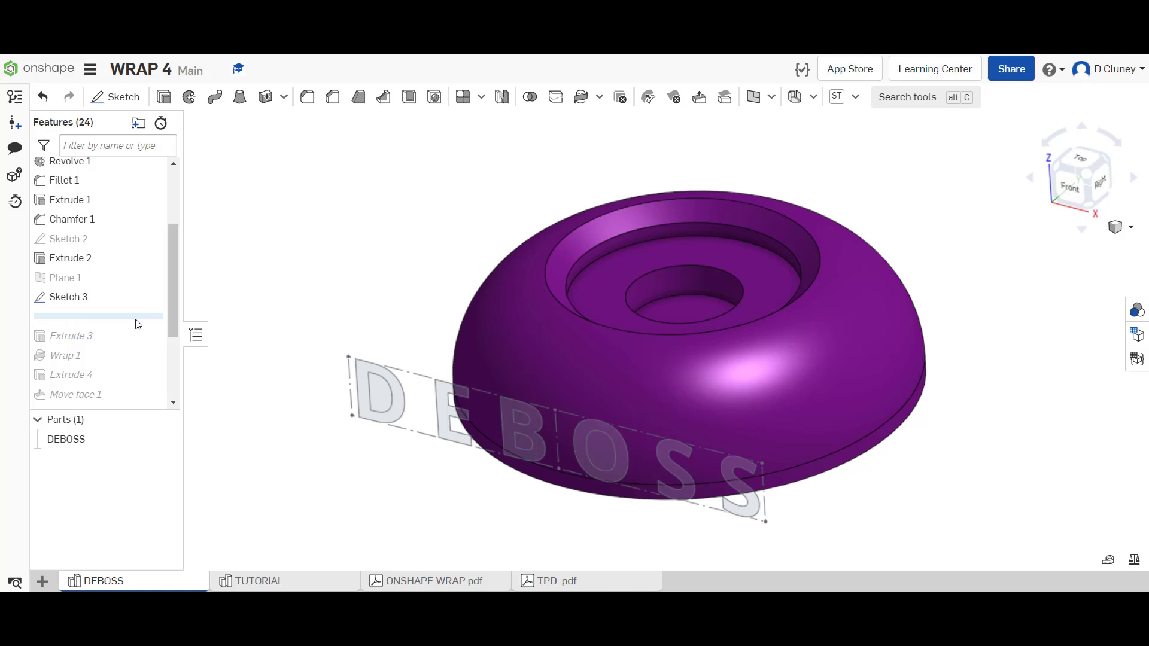
{"action": "left_click", "coordinate": [385, 423]}
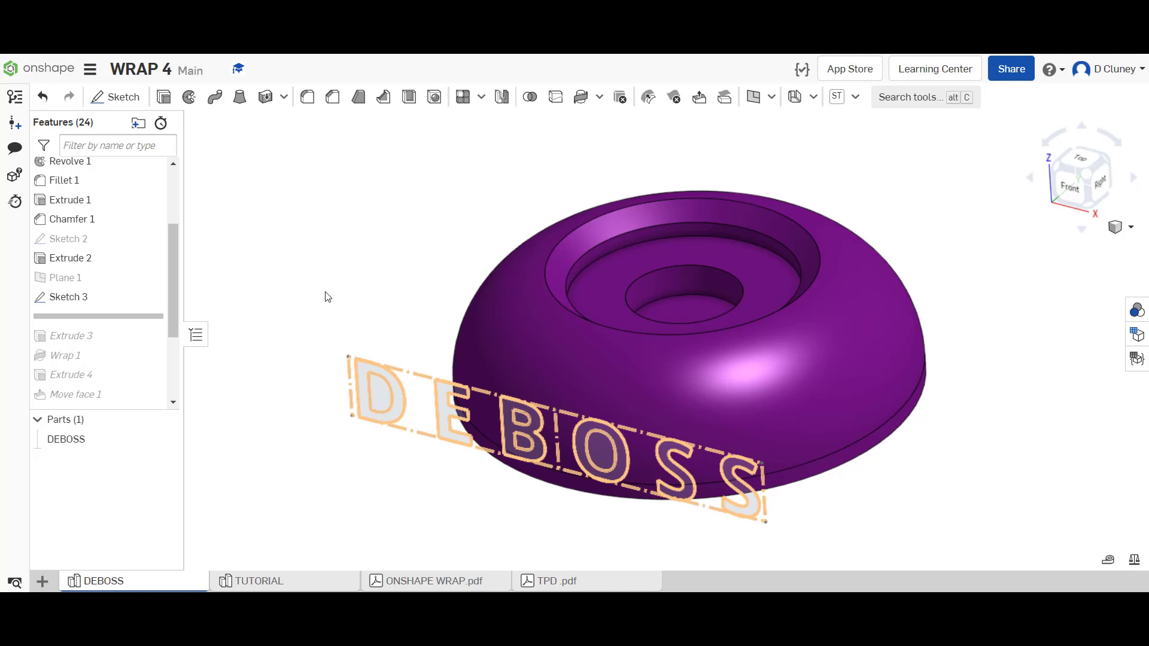
{"action": "left_click", "coordinate": [327, 297]}
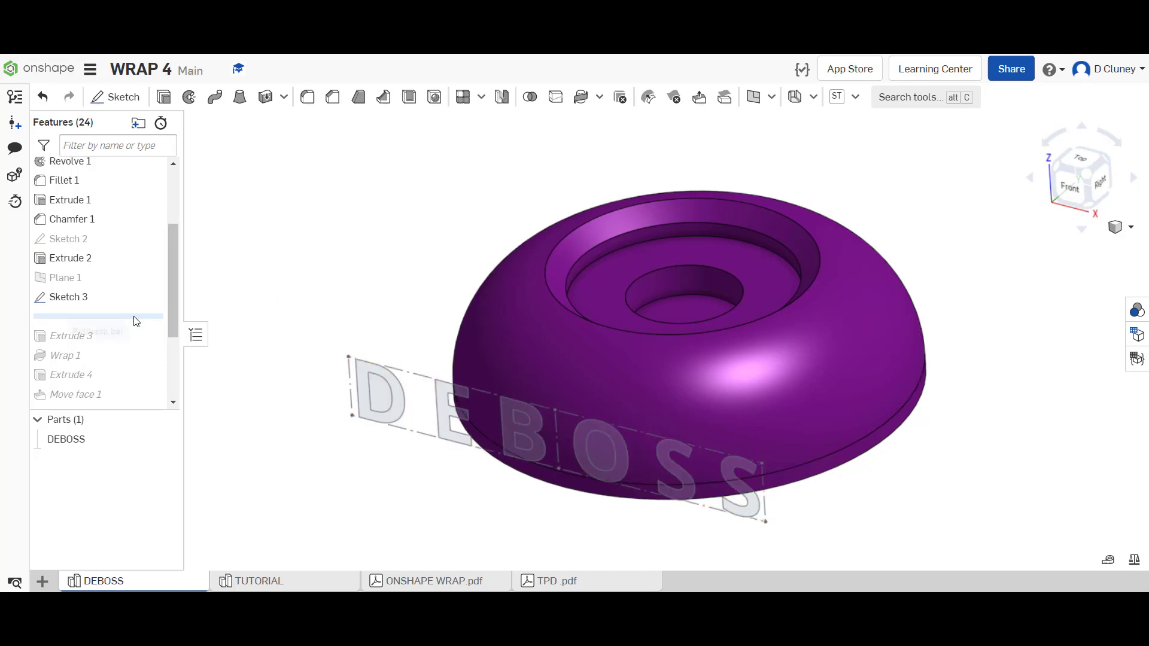
{"action": "left_click_drag", "start_coordinate": [137, 321], "coordinate": [143, 347]}
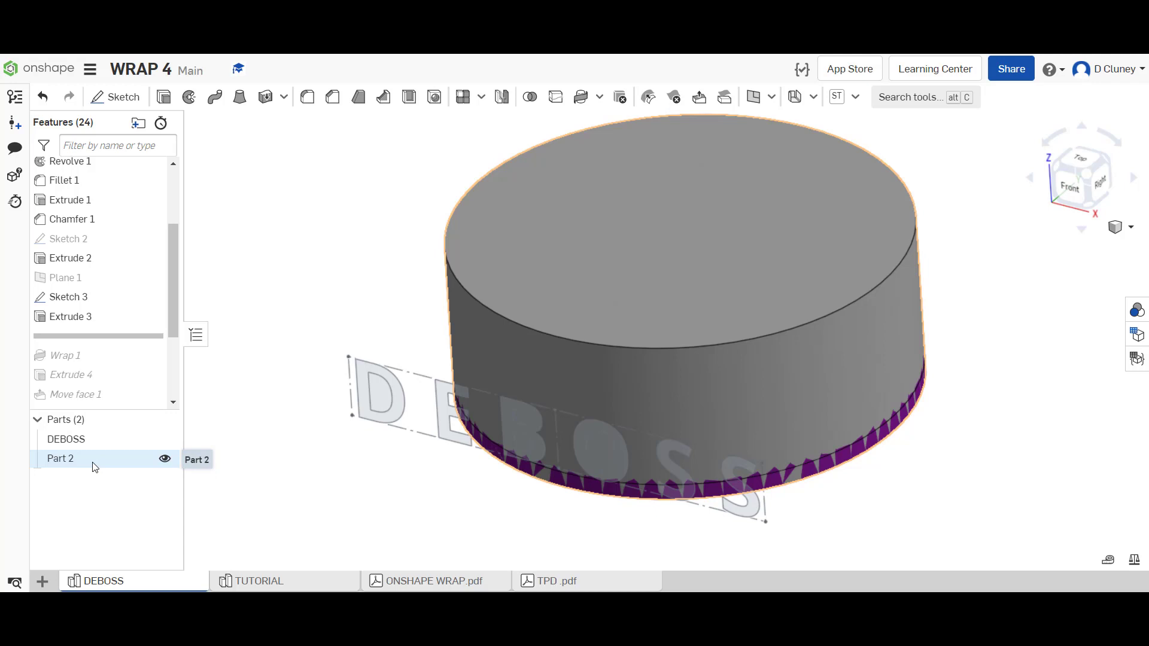
- In the TUTORIAL studio, select the dome's flat bottom face from underneath
{"action": "left_click", "coordinate": [262, 583]}
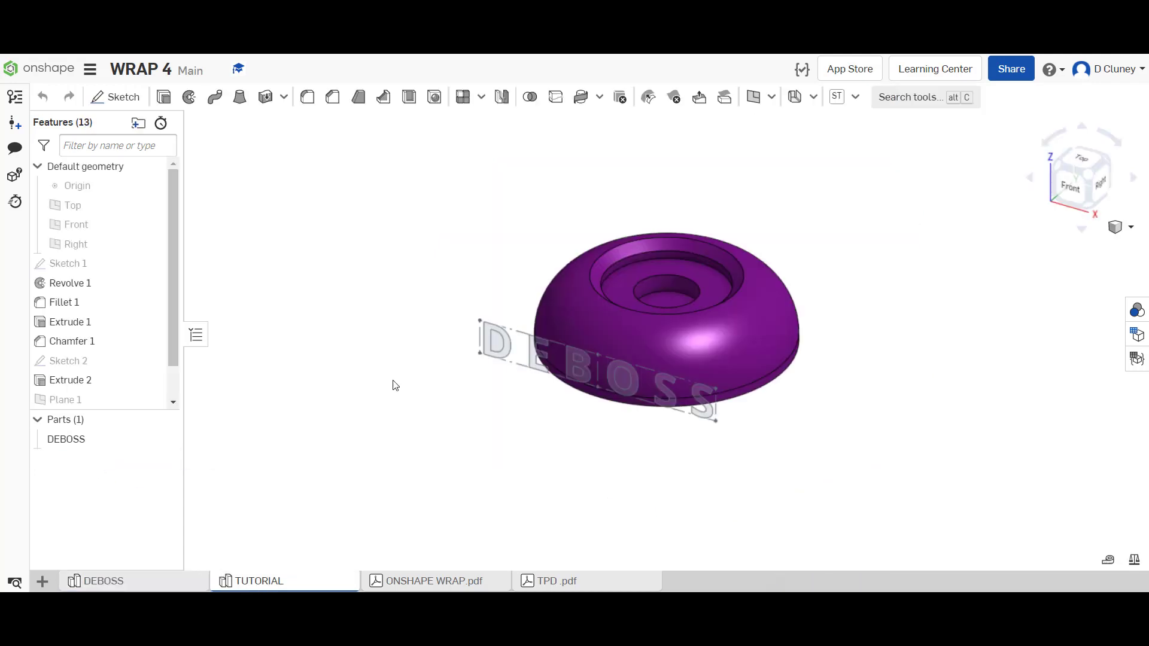
{"action": "right_click_drag", "start_coordinate": [667, 446], "coordinate": [680, 359]}
{"action": "left_click", "coordinate": [674, 395]}
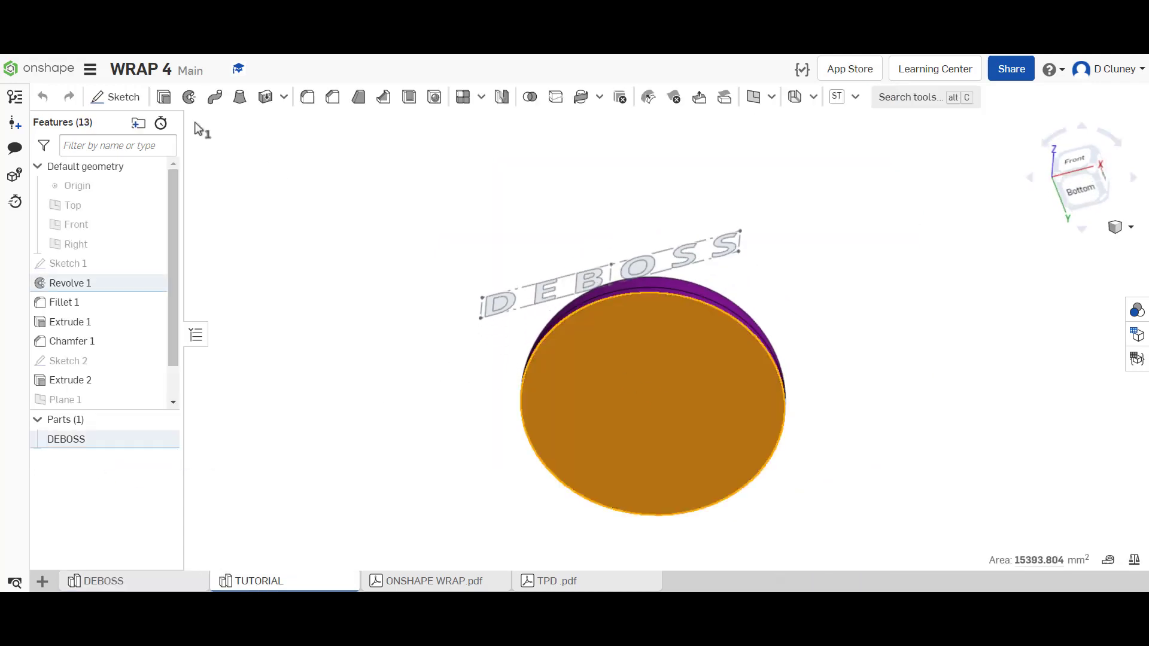
- Extrude the bottom face 49.3 mm upward as a New part, naming the feature TOOL
{"action": "left_click", "coordinate": [163, 97]}
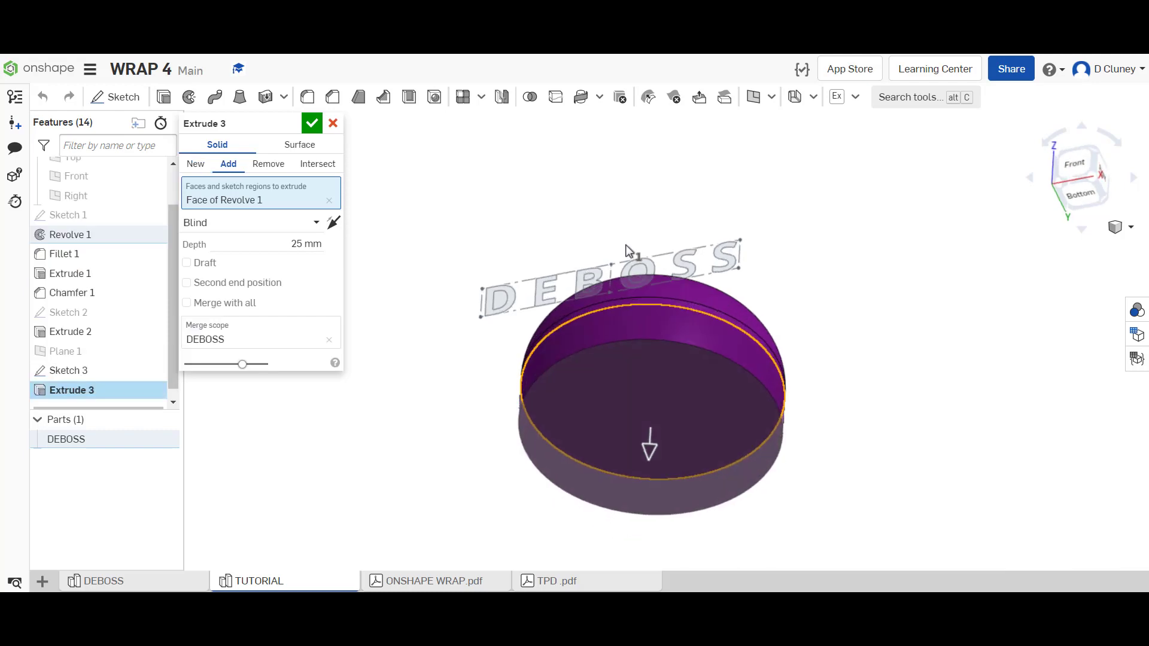
{"action": "left_click", "coordinate": [1081, 182]}
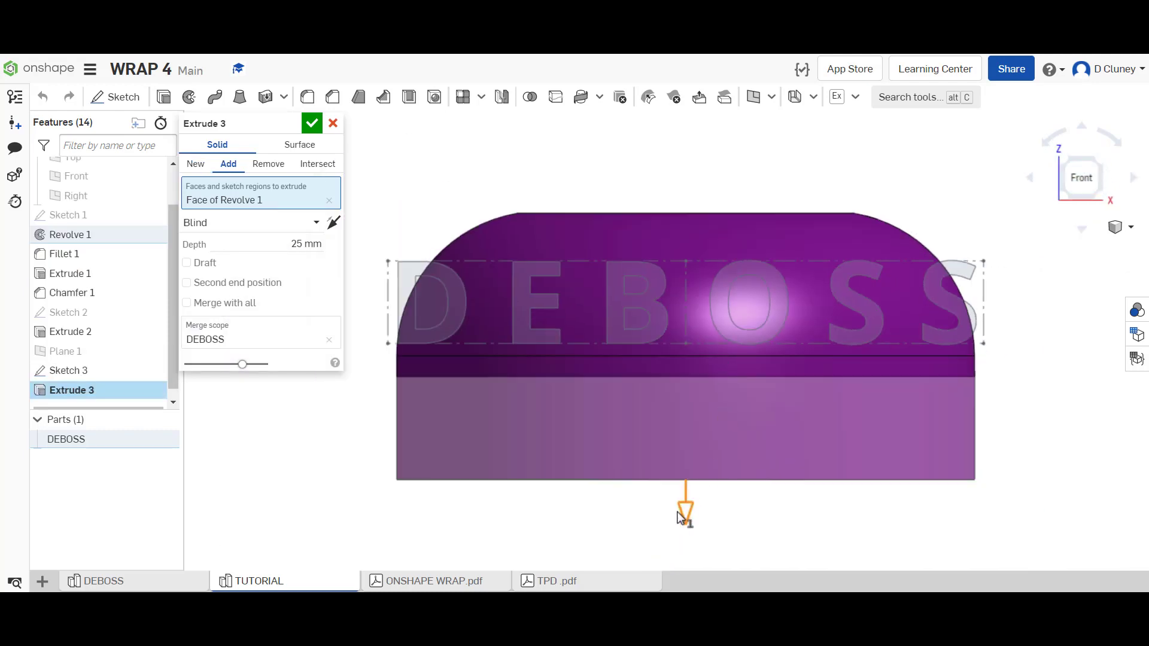
{"action": "mouse_move", "coordinate": [680, 518]}
{"action": "left_mouse_down"}
{"action": "mouse_move", "coordinate": [713, 281]}
{"action": "mouse_move", "coordinate": [712, 205]}
{"action": "mouse_move", "coordinate": [705, 193]}
{"action": "mouse_move", "coordinate": [702, 201]}
{"action": "left_mouse_up"}
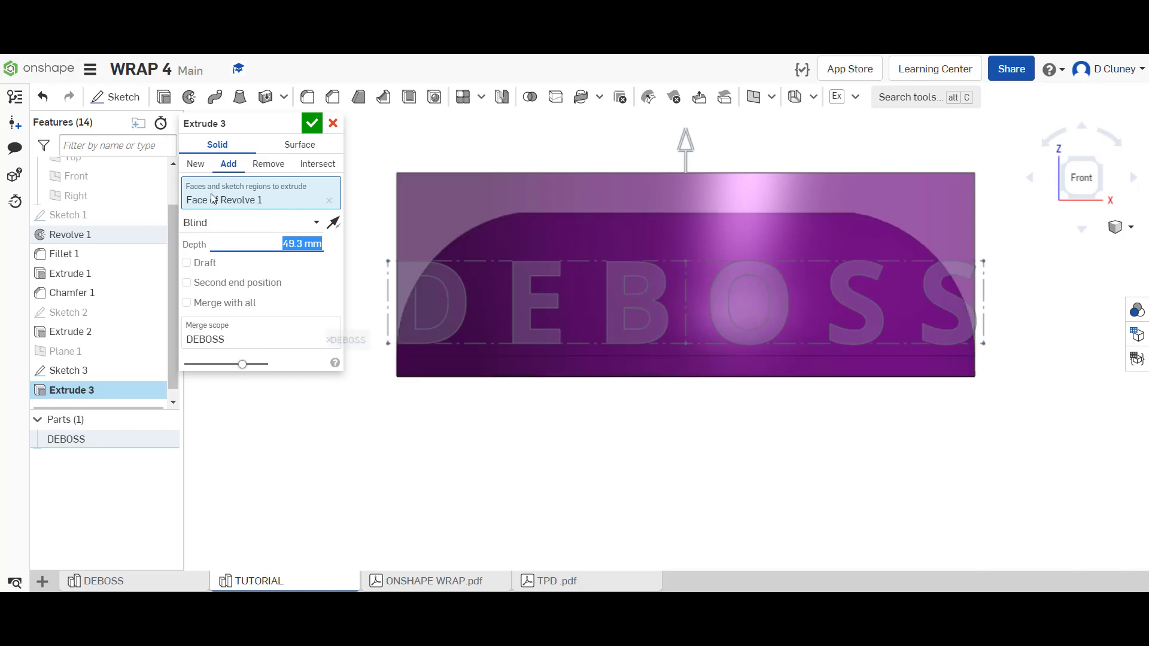
{"action": "left_click", "coordinate": [196, 163]}
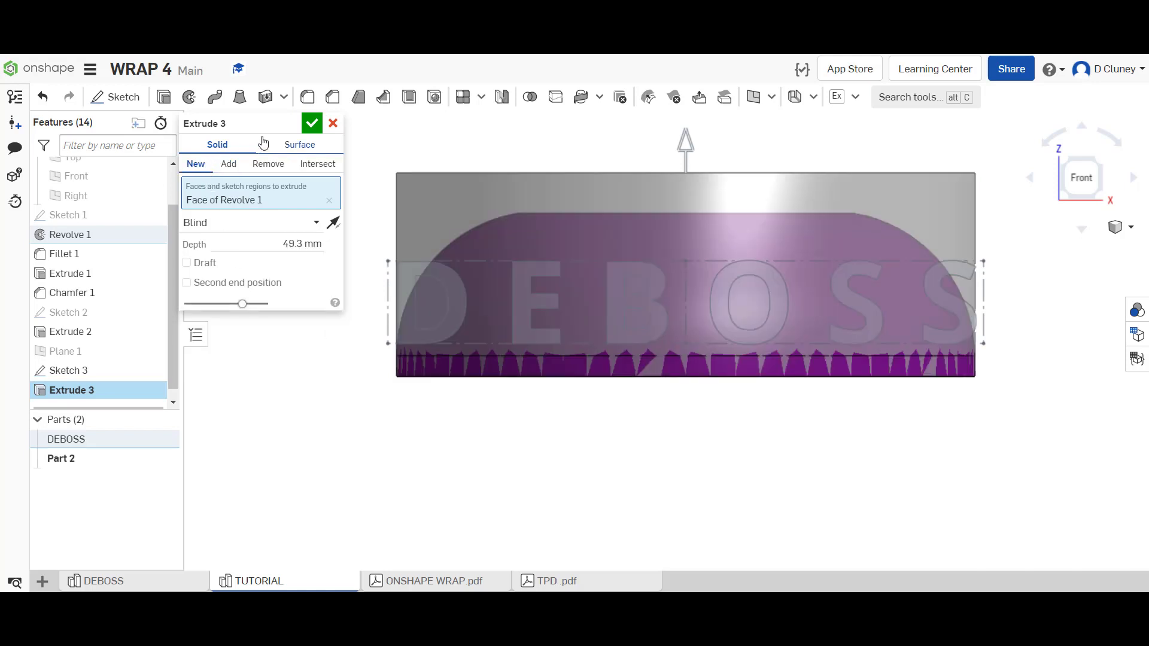
{"action": "left_click", "coordinate": [291, 124]}
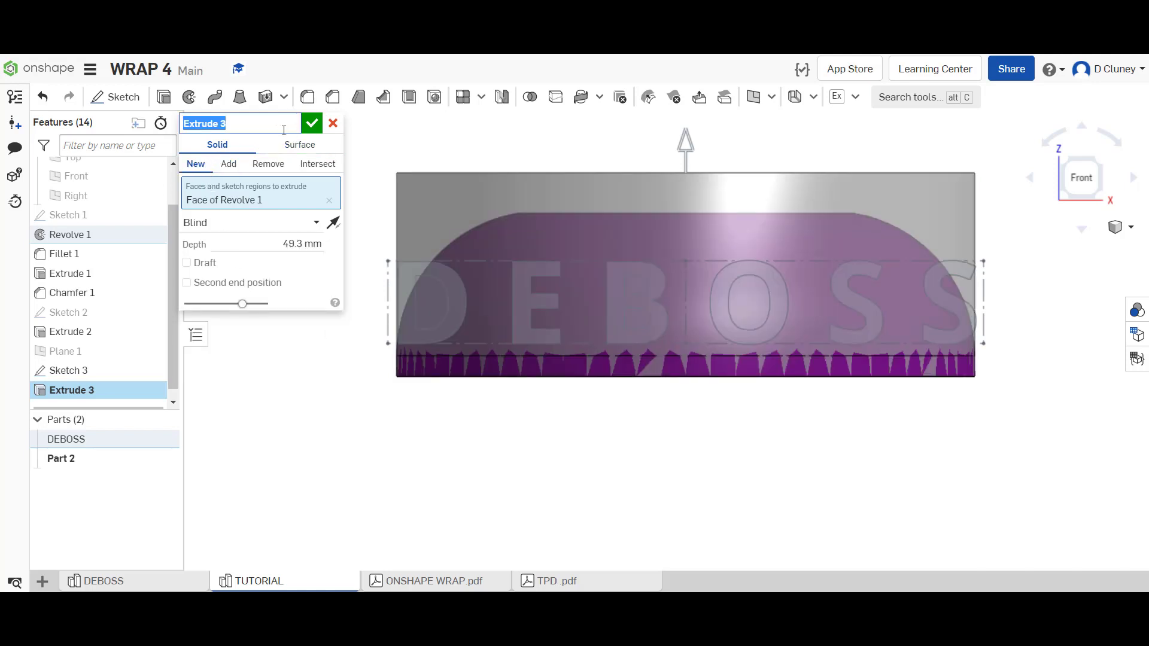
{"action": "type", "text": "TOOL"}
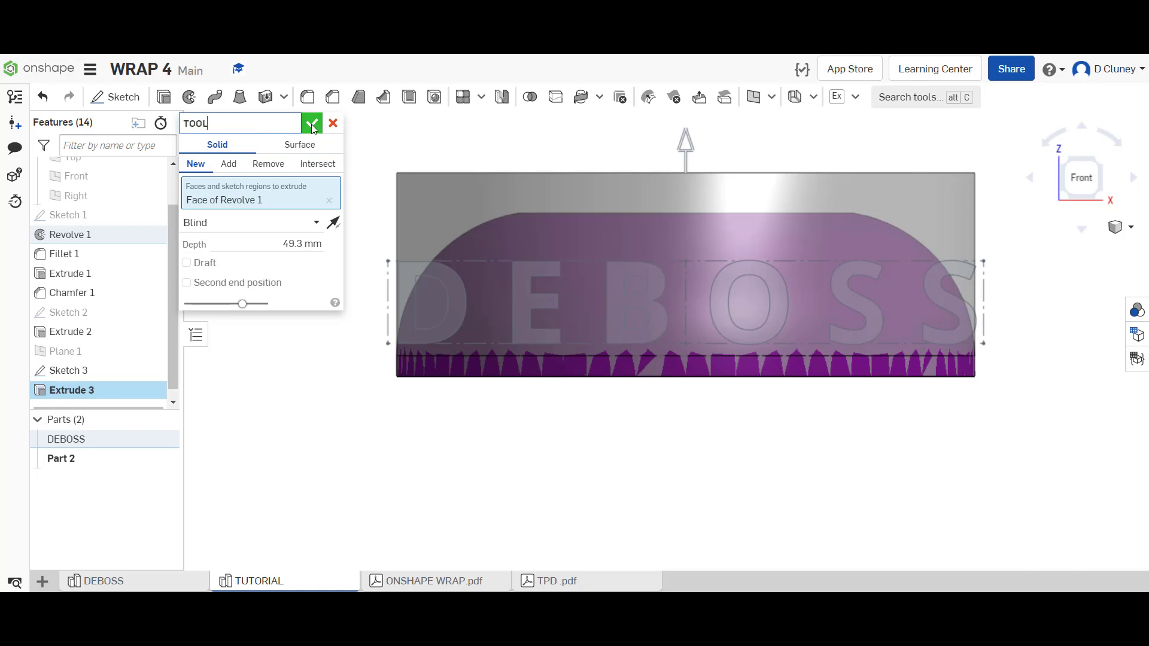
{"action": "left_click", "coordinate": [311, 125]}
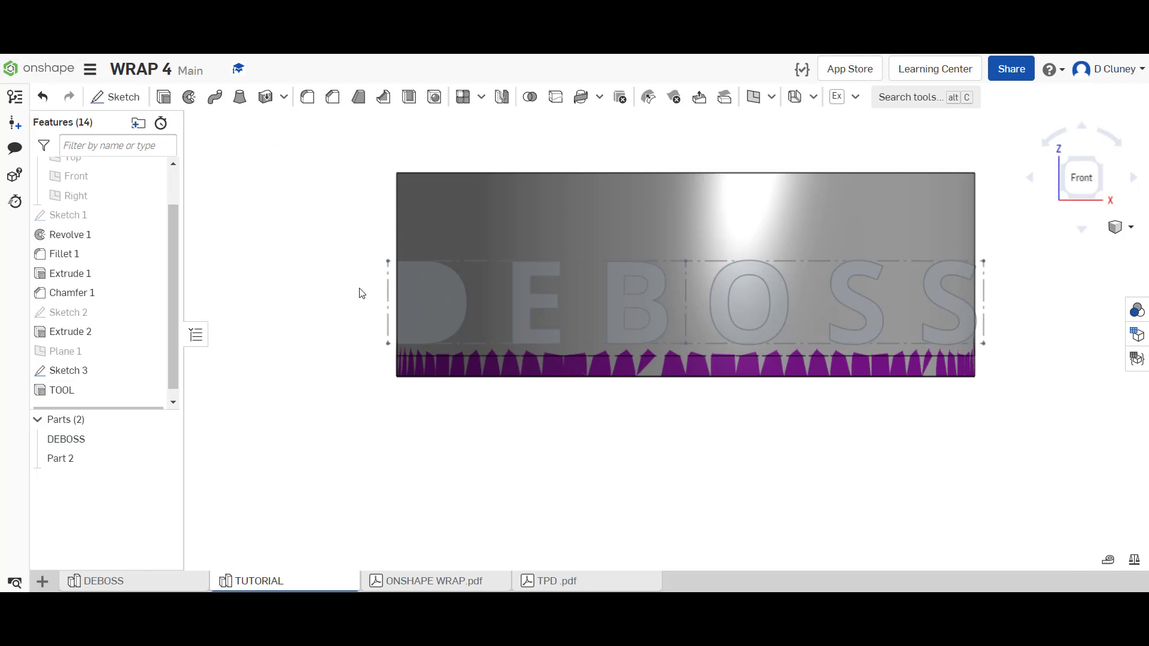
- Rename Part 2 to TOOL, switch to isometric view, and hide the DEBOSS part
{"action": "right_click", "coordinate": [99, 464]}
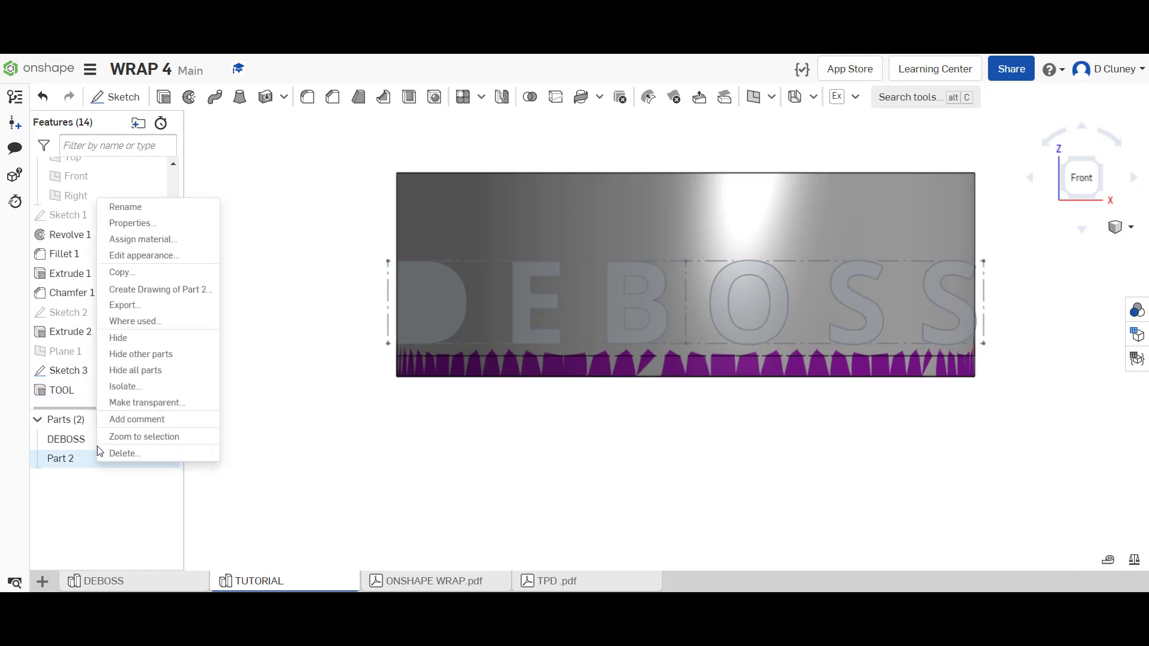
{"action": "left_click", "coordinate": [151, 207]}
{"action": "type", "text": "TOOL"}
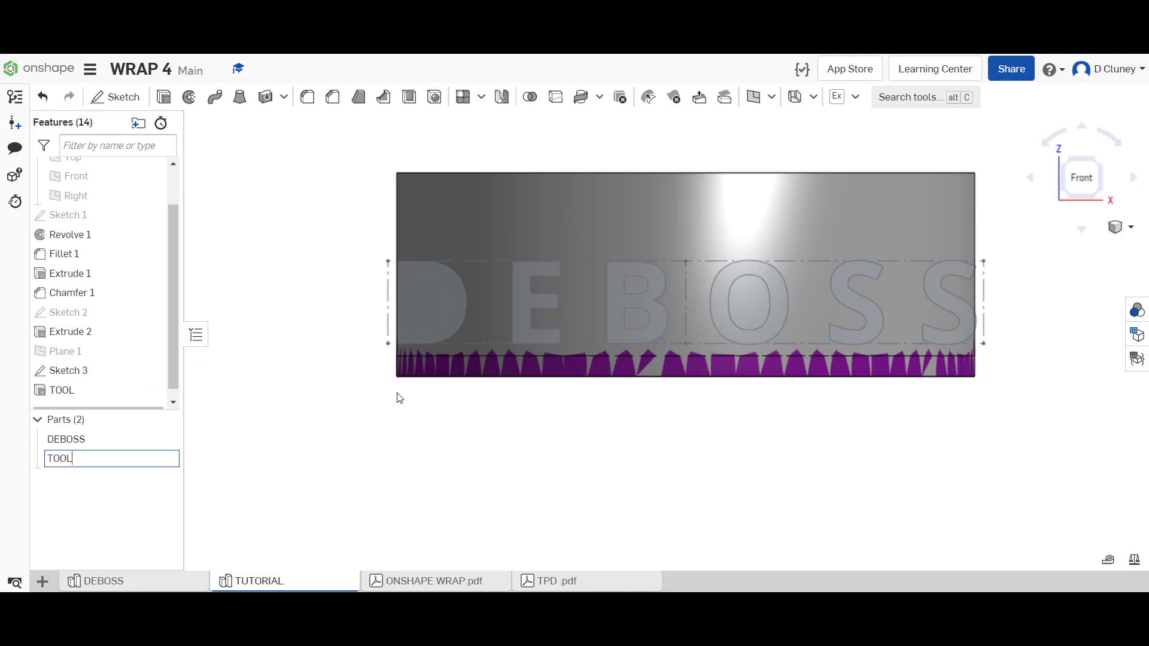
{"action": "key", "text": "Return"}
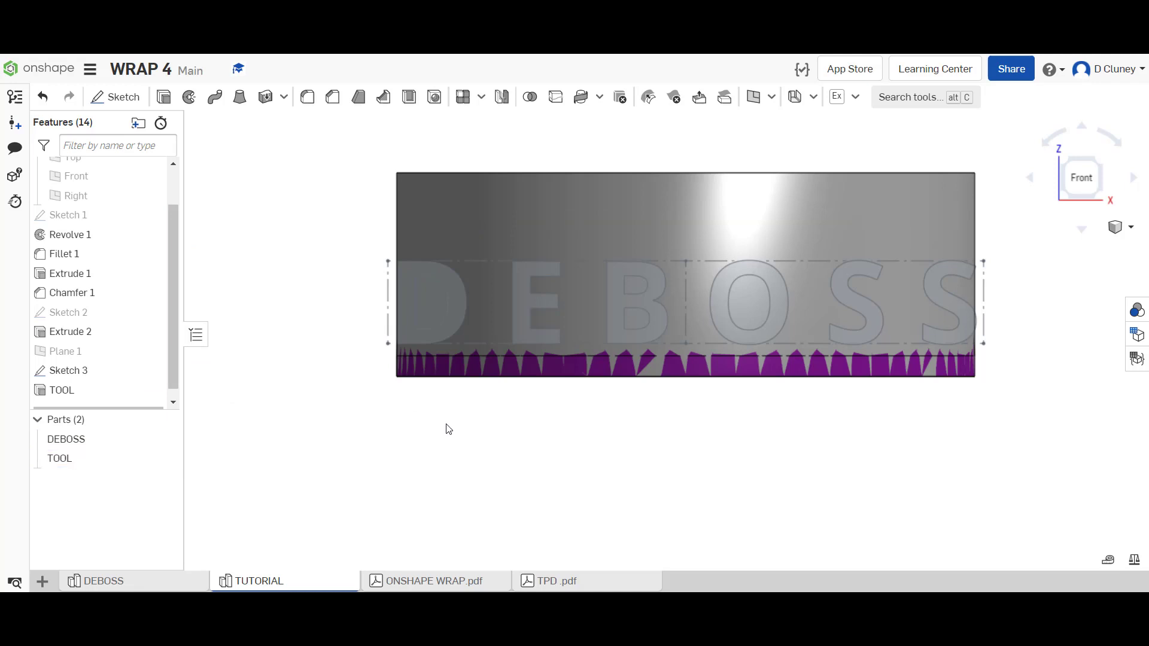
{"action": "left_click", "coordinate": [1098, 161]}
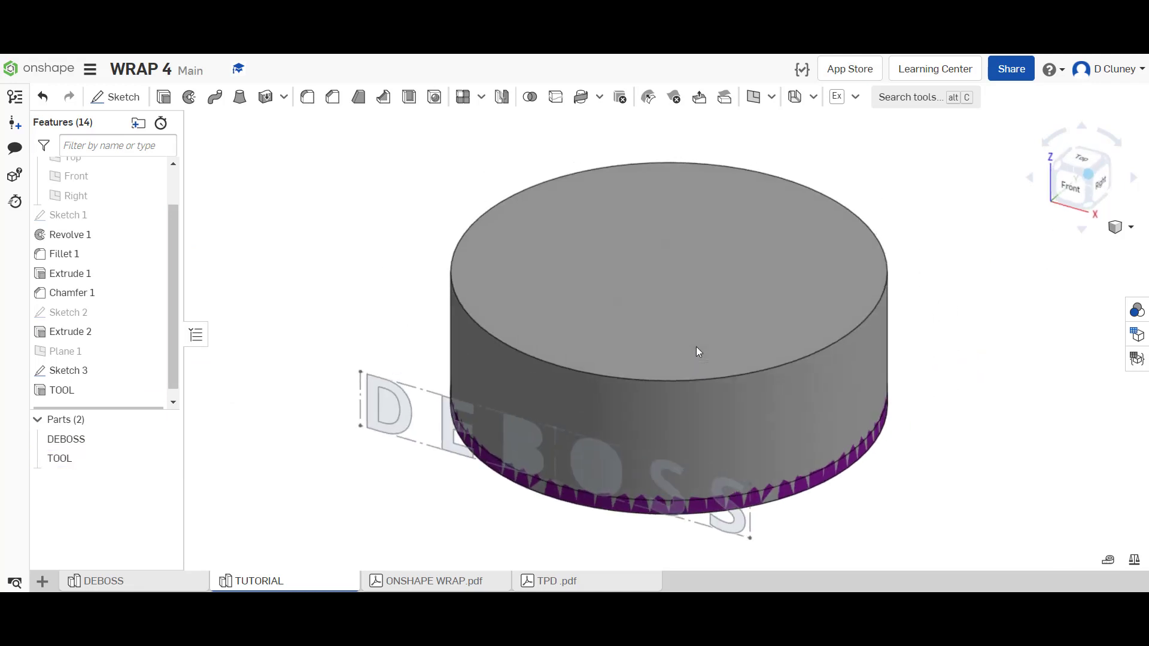
{"action": "left_click", "coordinate": [165, 439]}
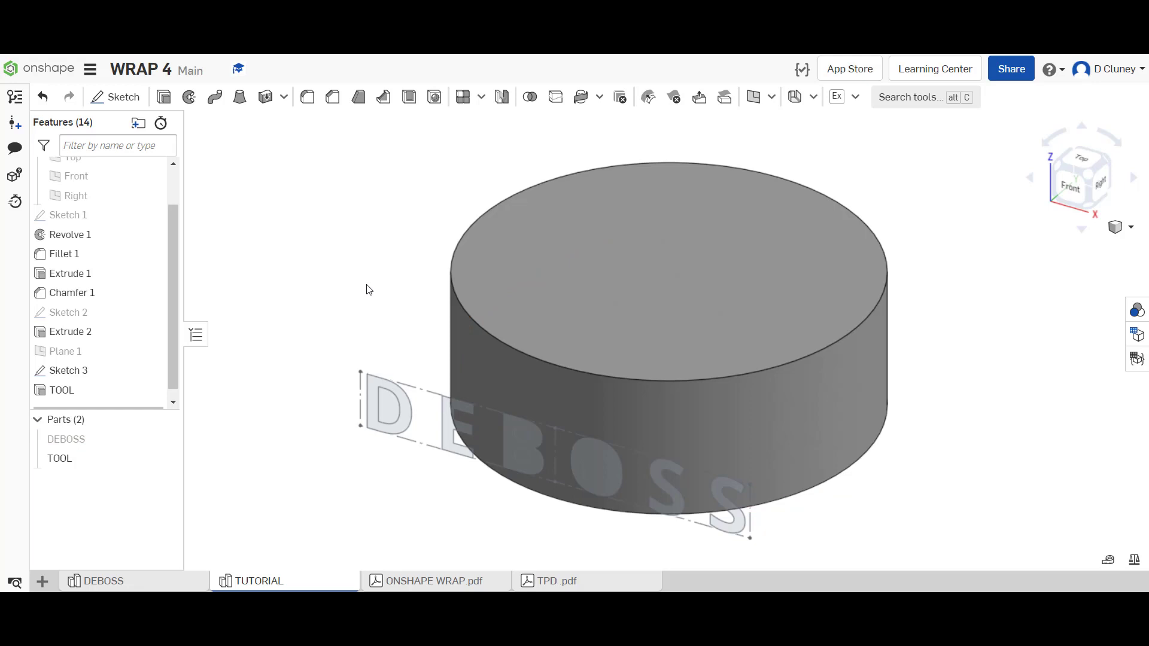
- Inspect Wrap 1's settings in the DEBOSS reference studio, then cancel without changes
{"action": "left_click", "coordinate": [124, 583]}
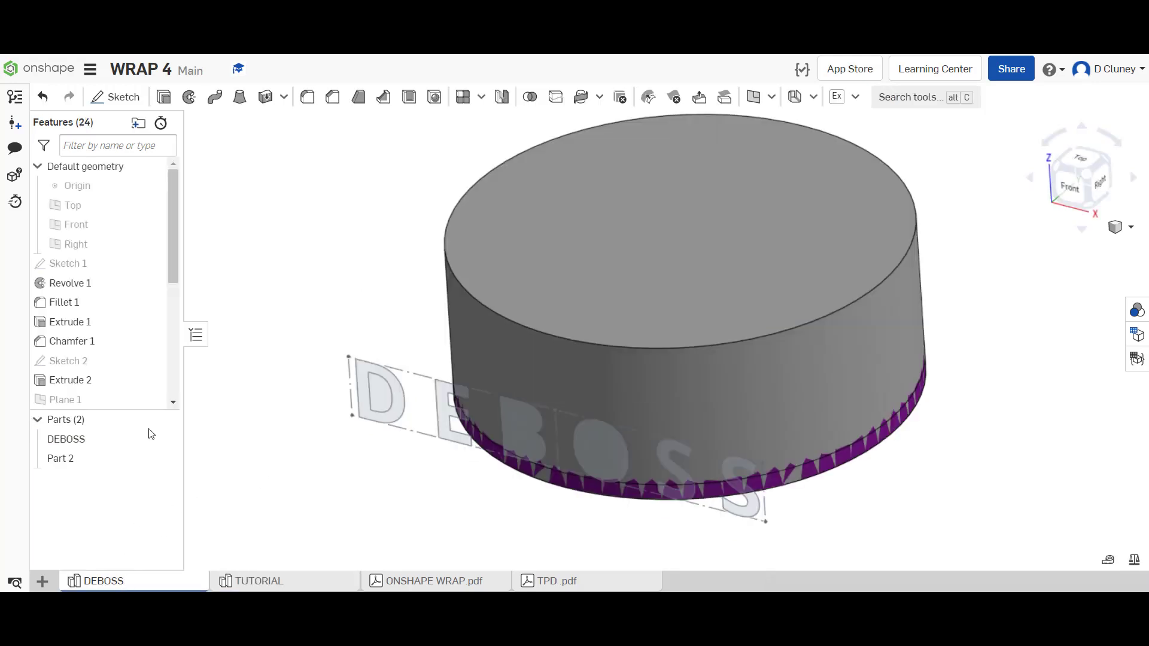
{"action": "left_click_drag", "start_coordinate": [175, 261], "coordinate": [153, 346]}
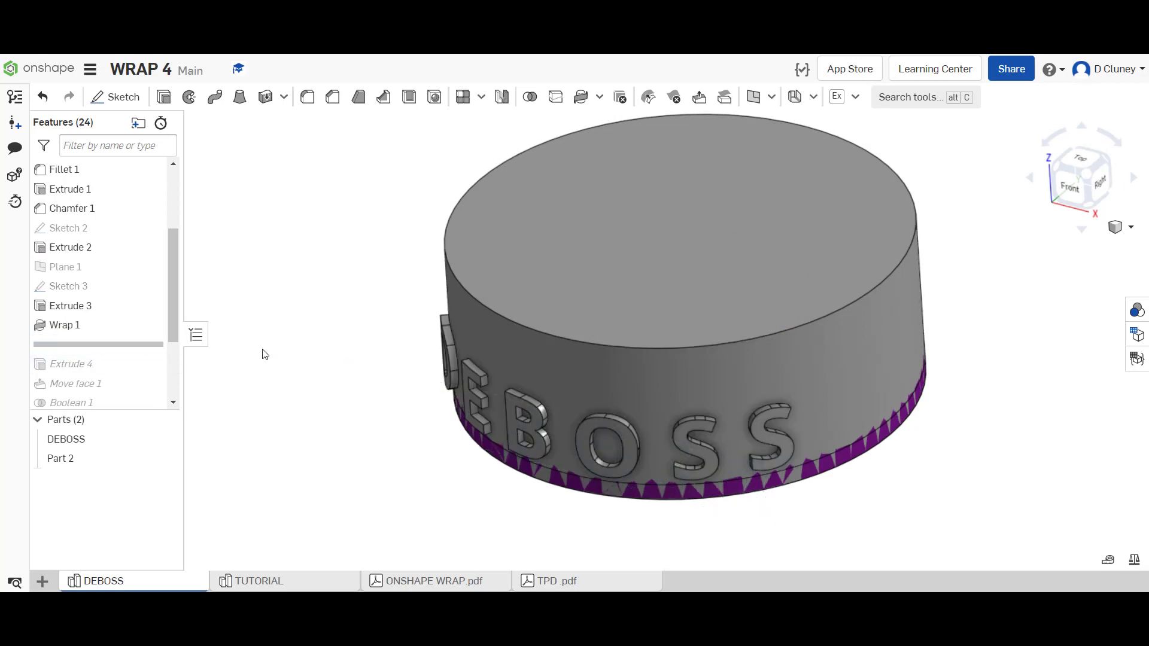
{"action": "mouse_move", "coordinate": [284, 353]}
{"action": "right_mouse_down"}
{"action": "mouse_move", "coordinate": [323, 343]}
{"action": "mouse_move", "coordinate": [299, 348]}
{"action": "right_mouse_up"}
{"action": "right_click", "coordinate": [115, 329]}
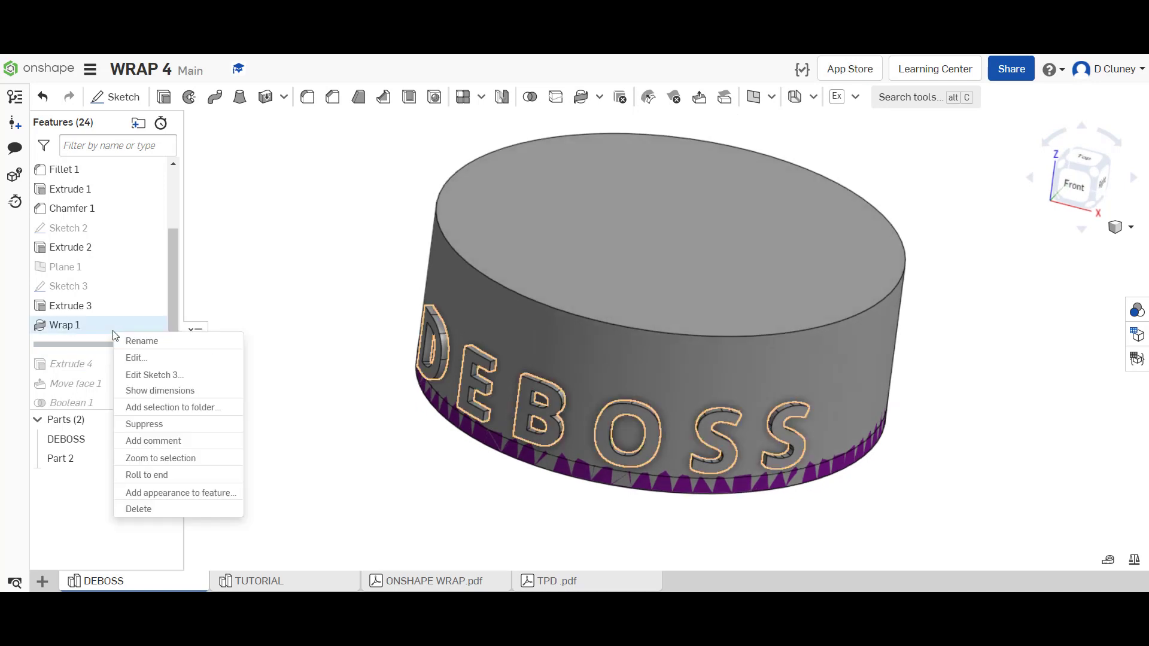
{"action": "left_click", "coordinate": [167, 360]}
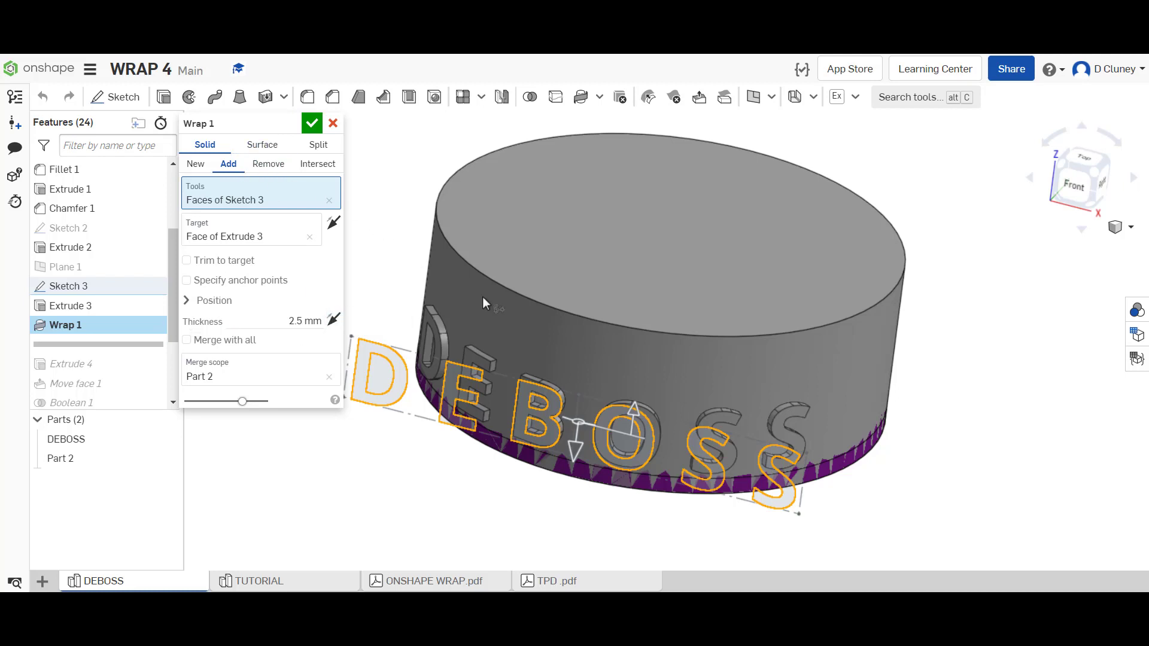
{"action": "left_click", "coordinate": [333, 123]}
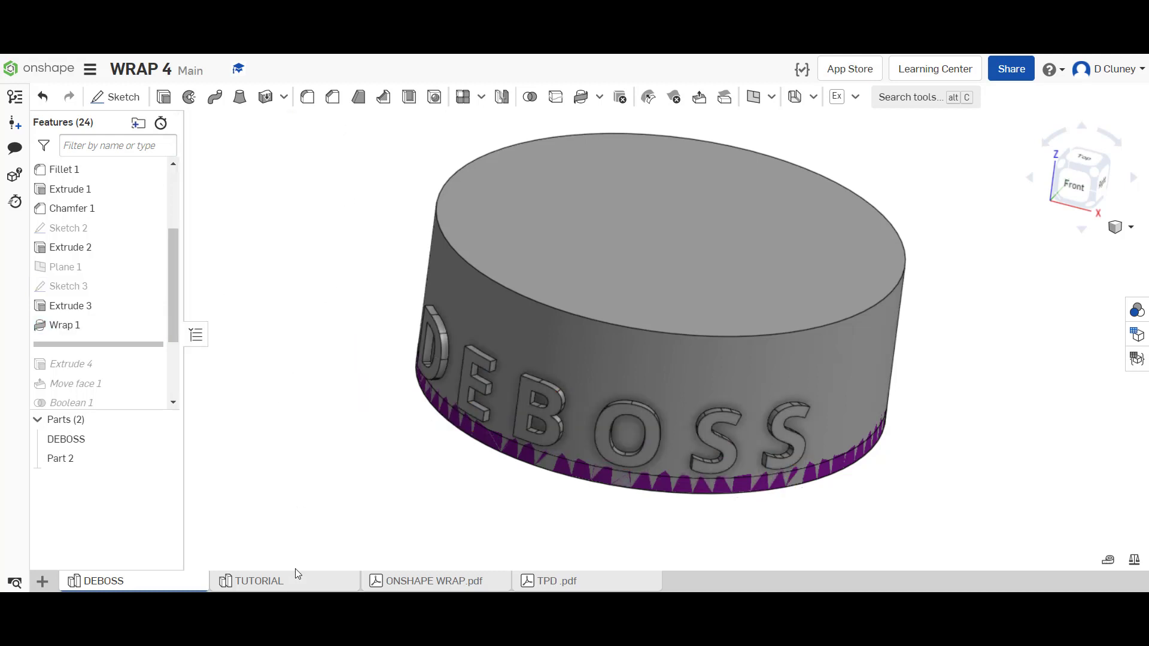
- In the TUTORIAL studio, start a Wrap feature set to Solid and Add
{"action": "left_click", "coordinate": [299, 585]}
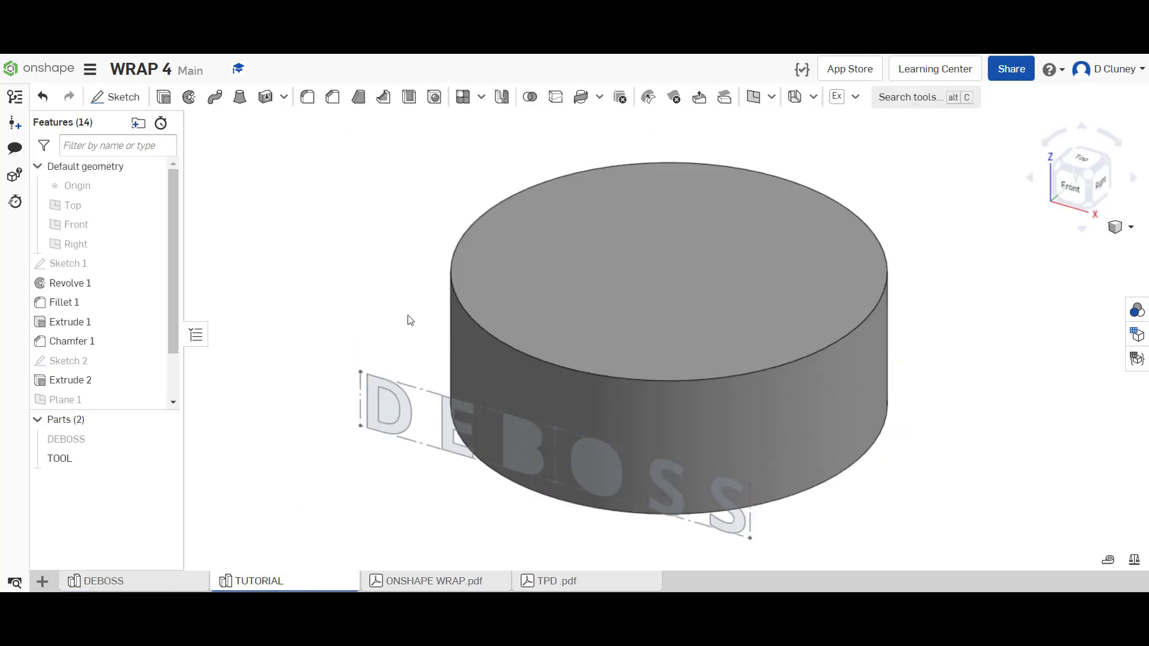
{"action": "left_click", "coordinate": [599, 98]}
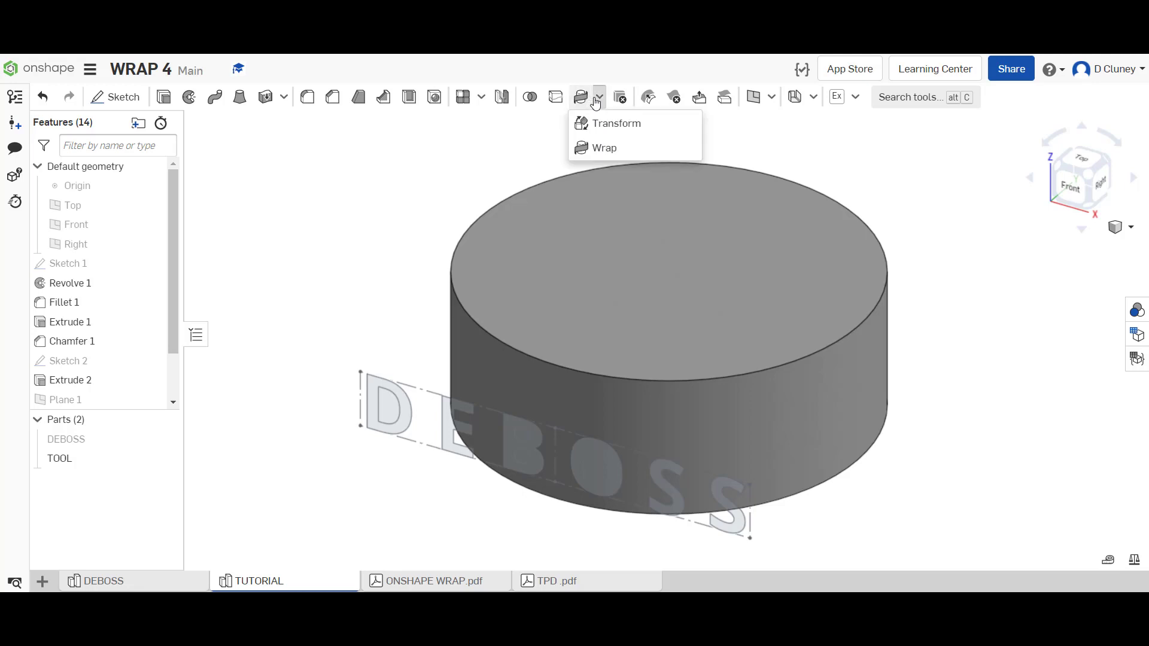
{"action": "left_click", "coordinate": [602, 149]}
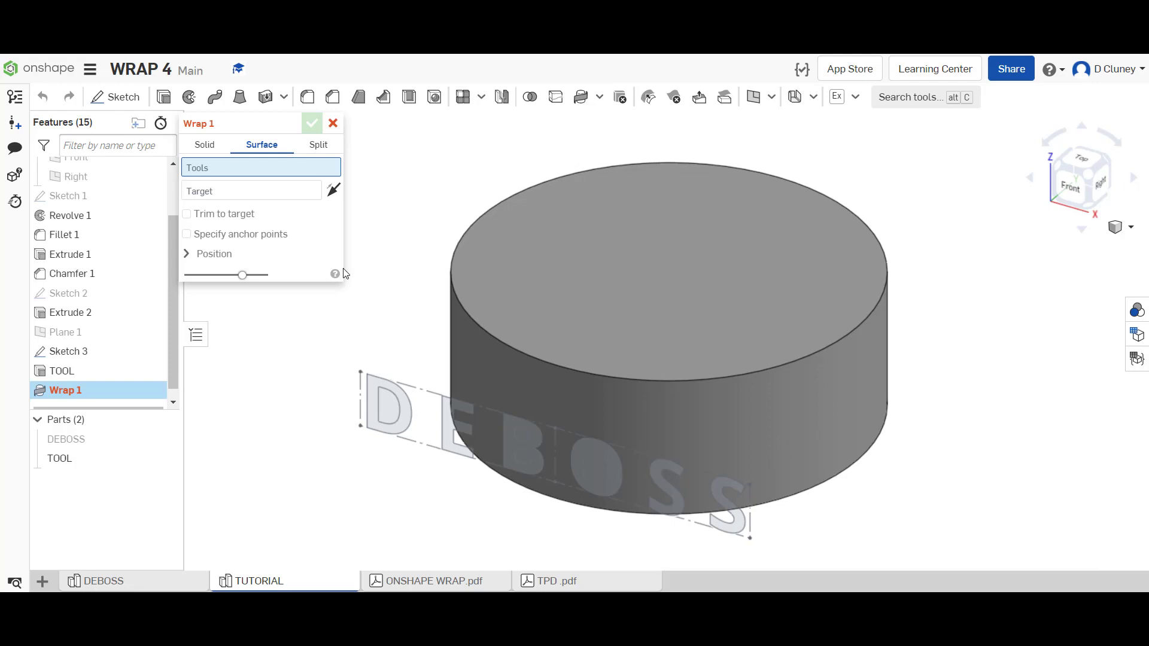
{"action": "left_click", "coordinate": [205, 145]}
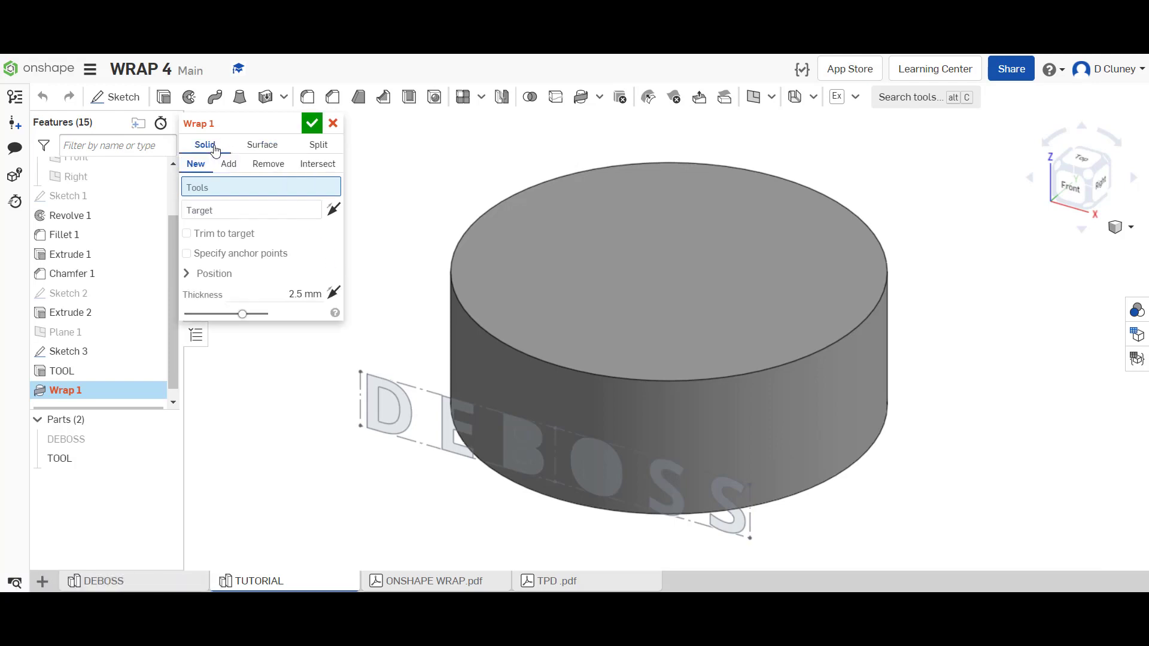
{"action": "left_click", "coordinate": [231, 167]}
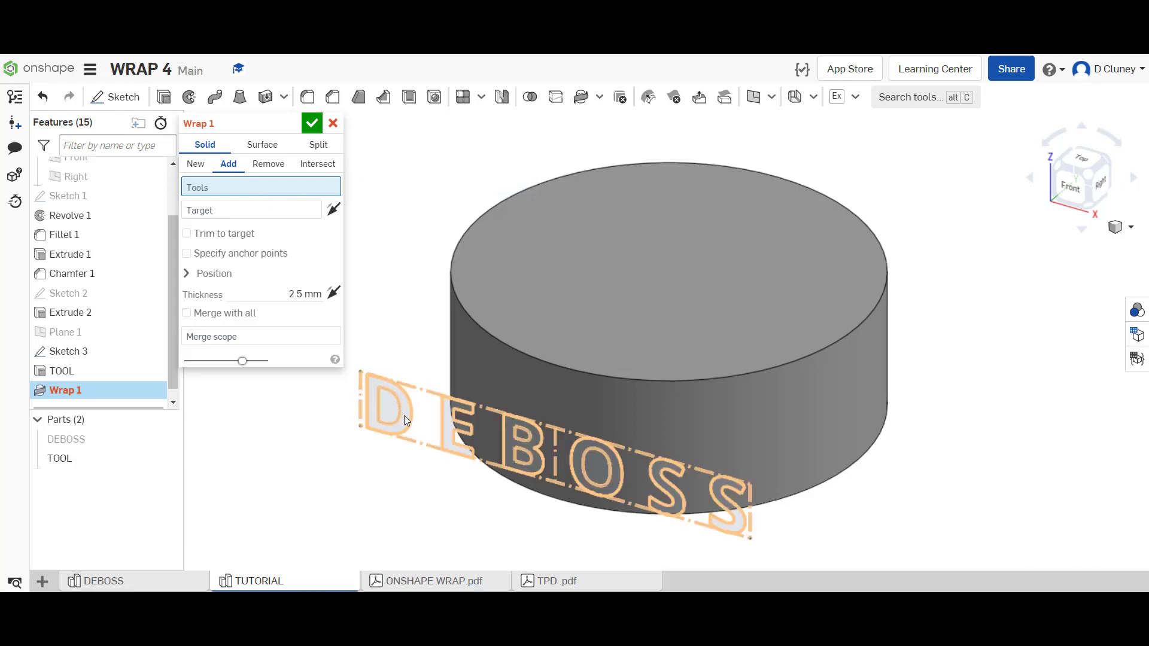
- Wrap the Sketch 3 DEBOSS letters onto TOOL's curved side face, merging into TOOL
{"action": "left_click", "coordinate": [444, 411]}
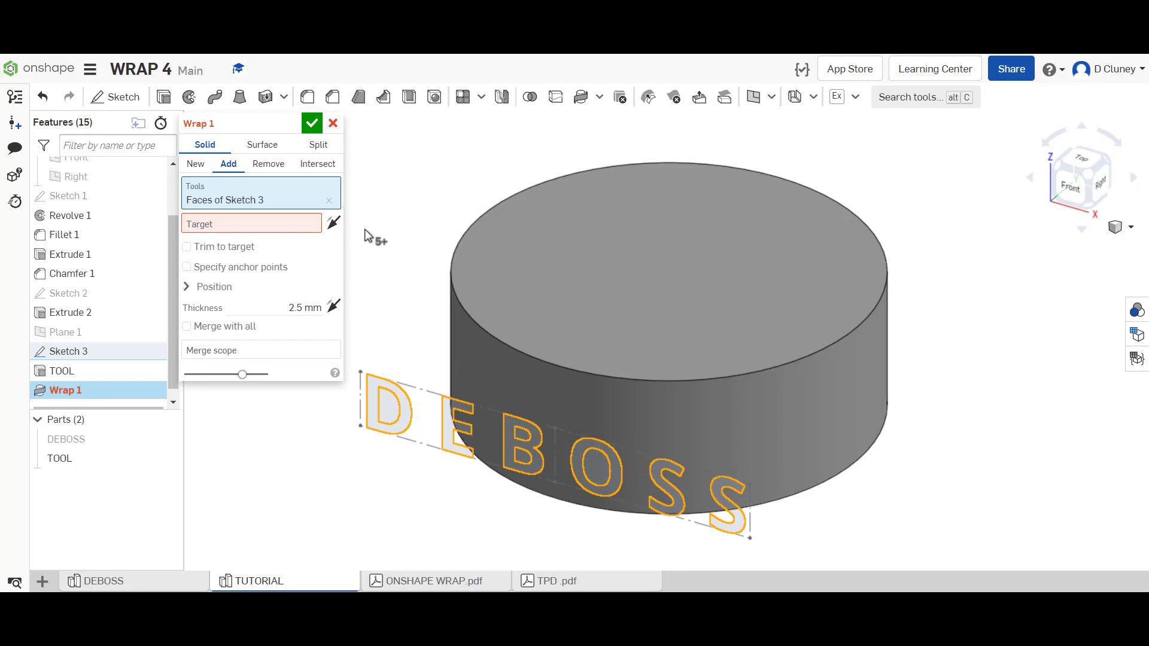
{"action": "left_click", "coordinate": [277, 226]}
{"action": "left_click", "coordinate": [482, 366]}
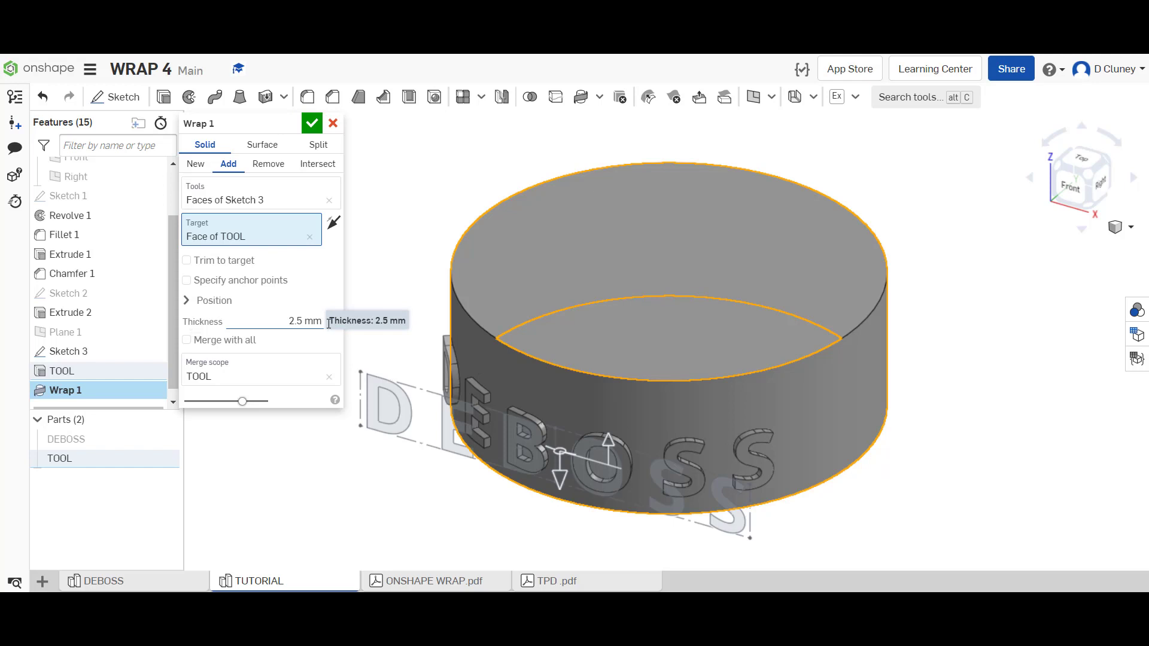
{"action": "scroll", "coordinate": [569, 397], "scroll_direction": "up", "scroll_amount": 5}
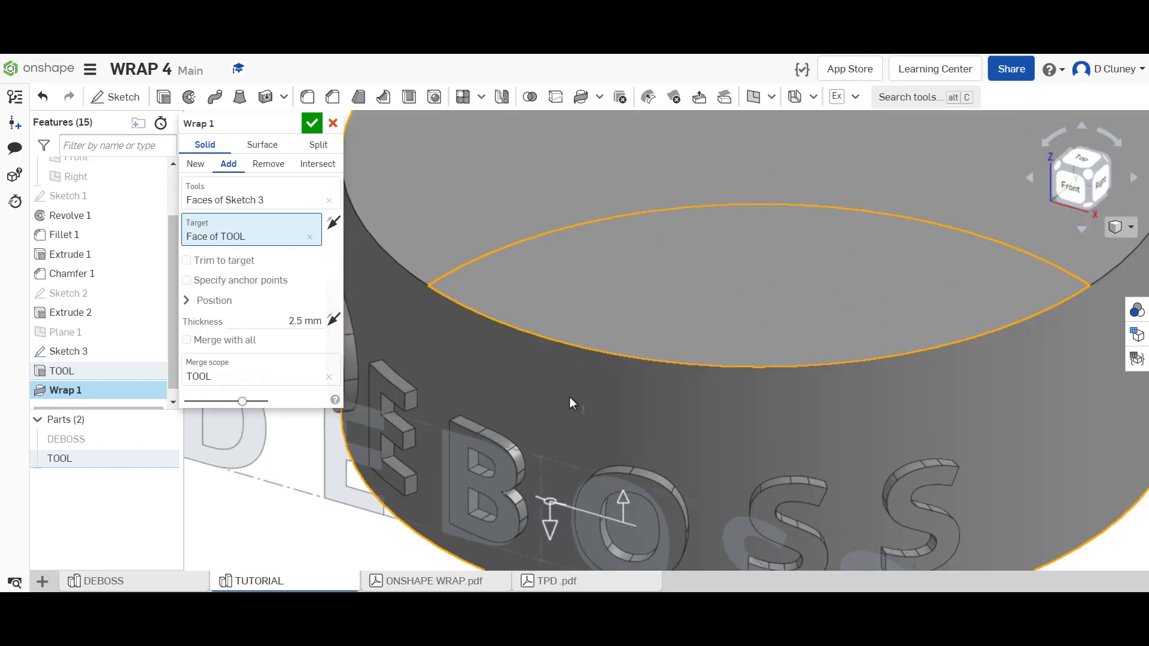
{"action": "scroll", "coordinate": [569, 397], "scroll_direction": "down", "scroll_amount": 3}
{"action": "scroll", "coordinate": [529, 420], "scroll_direction": "down", "scroll_amount": 2}
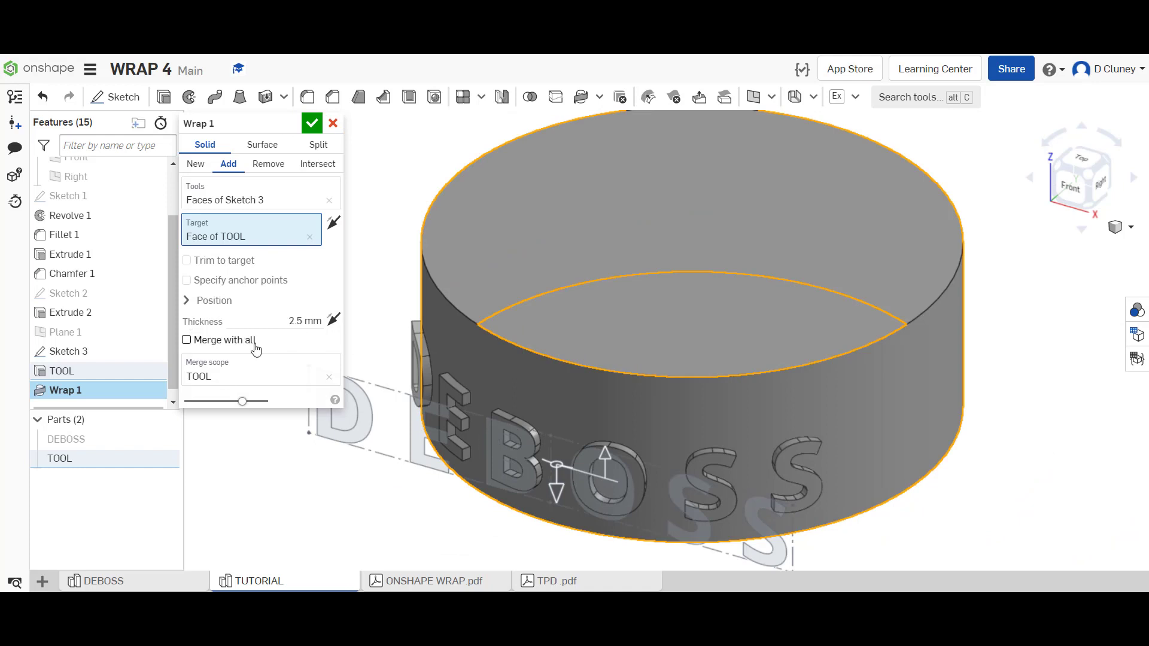
{"action": "left_click", "coordinate": [232, 377]}
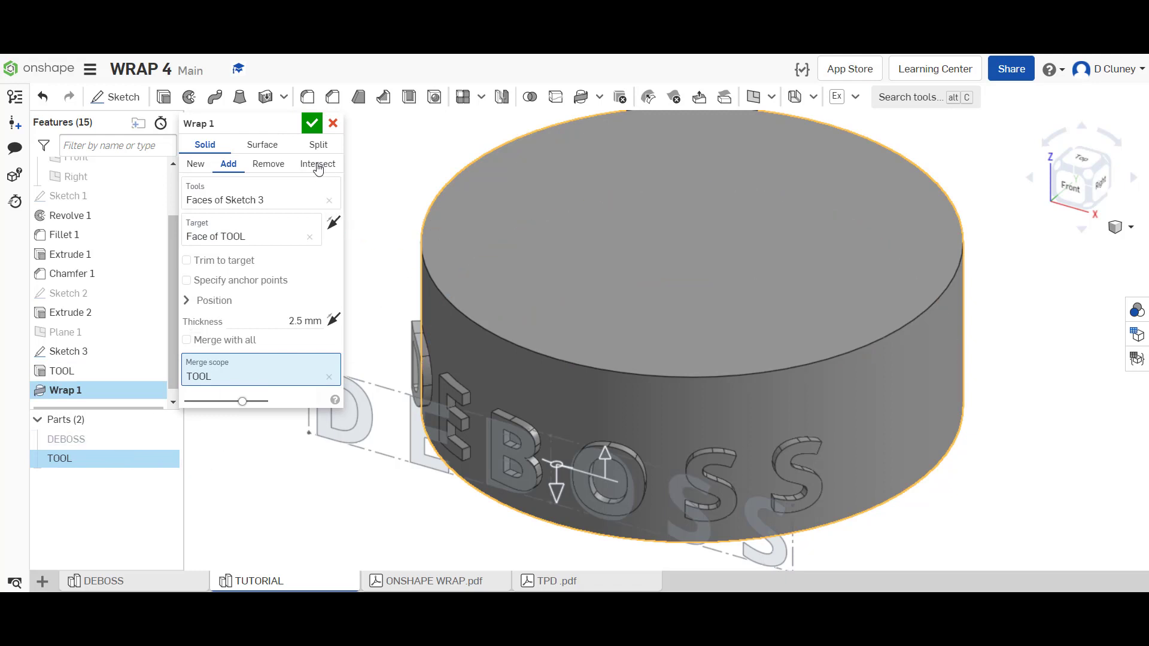
{"action": "left_click", "coordinate": [313, 124]}
- Orbit and zoom to inspect the wrapped DEBOSS letters on the TOOL cylinder
{"action": "mouse_move", "coordinate": [345, 295]}
{"action": "right_mouse_down"}
{"action": "mouse_move", "coordinate": [393, 303]}
{"action": "mouse_move", "coordinate": [330, 292]}
{"action": "right_mouse_up"}
{"action": "scroll", "coordinate": [329, 282], "scroll_direction": "up", "scroll_amount": 2}
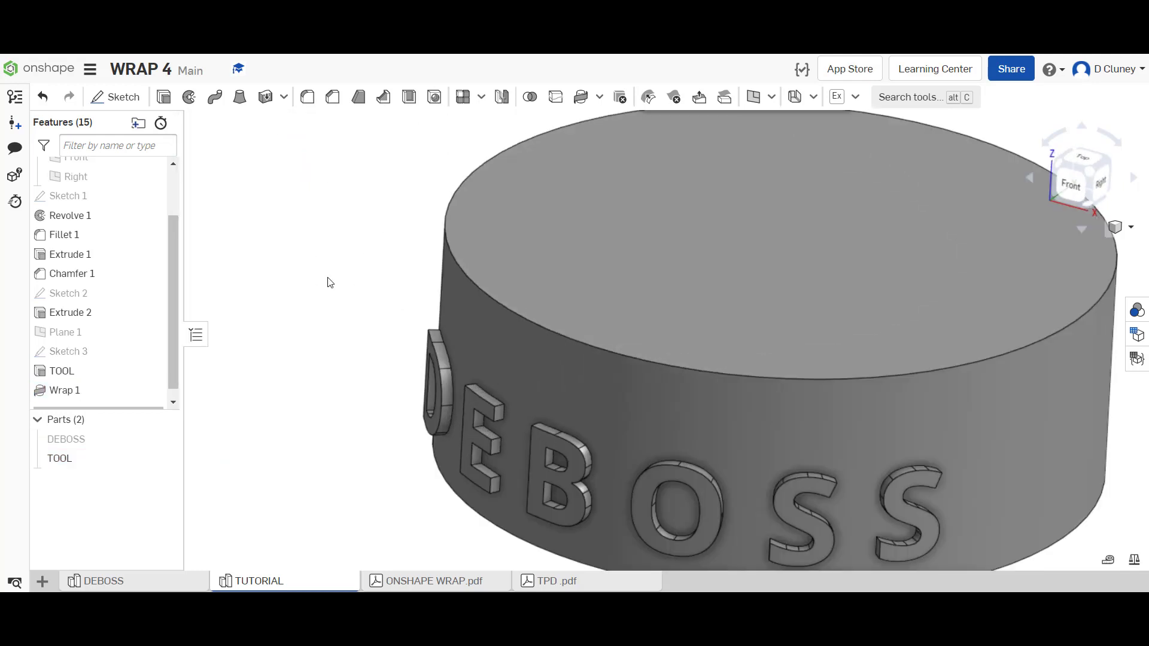
{"action": "scroll", "coordinate": [328, 282], "scroll_direction": "down", "scroll_amount": 4}
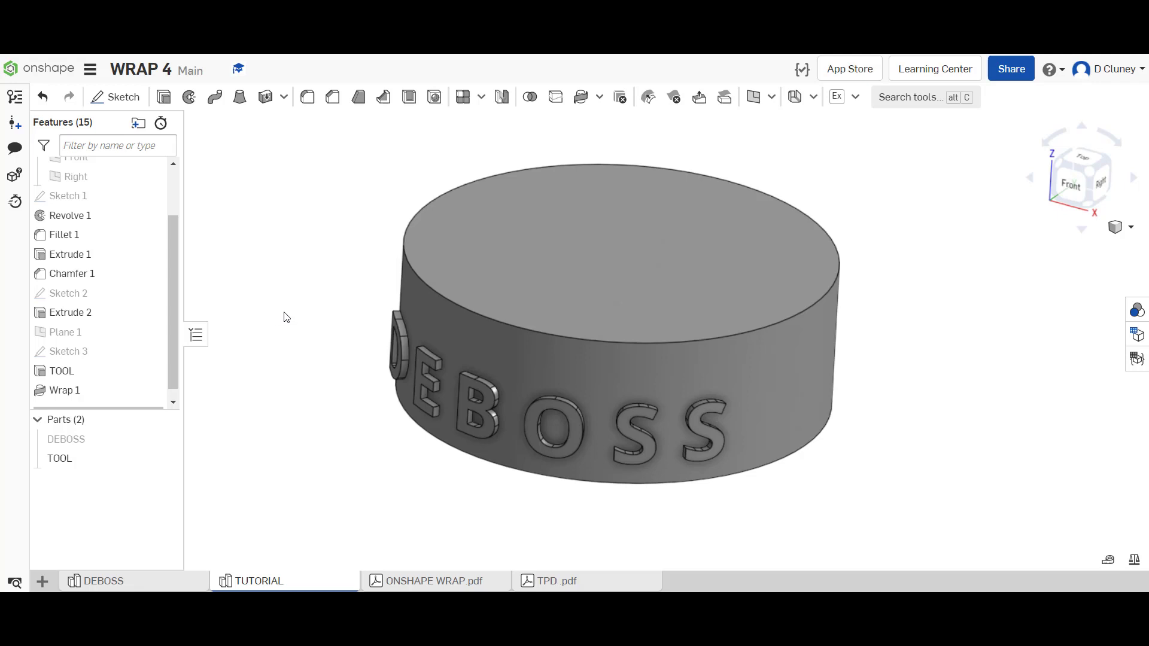
{"action": "right_click_drag", "start_coordinate": [284, 317], "coordinate": [260, 405]}
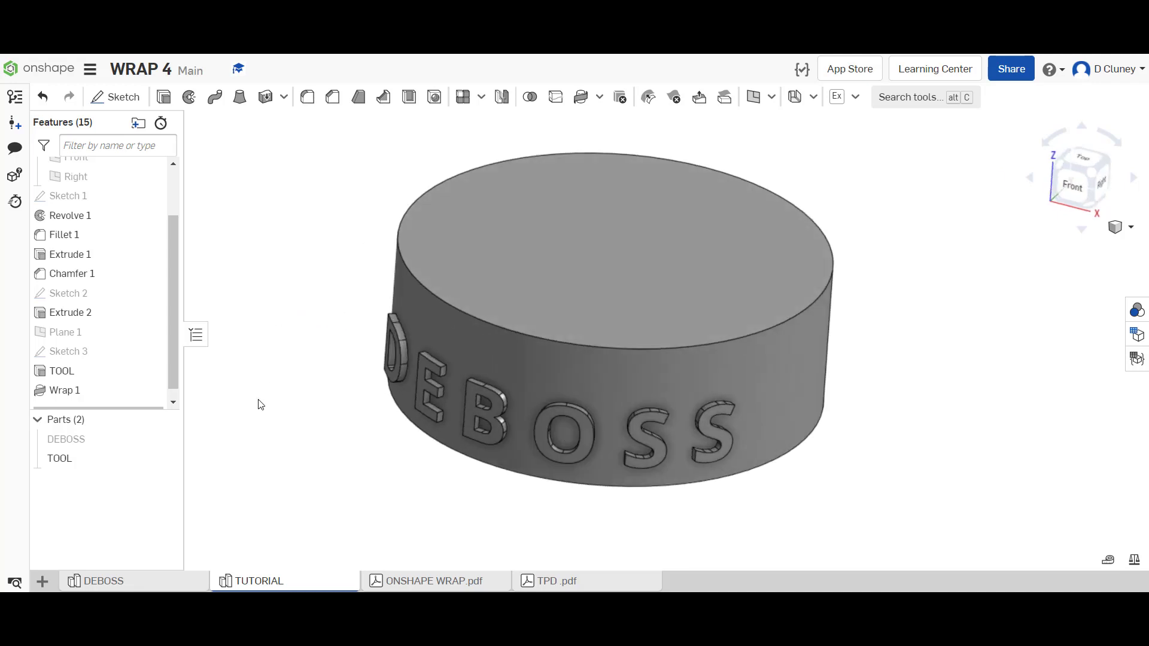
- Roll the DEBOSS studio's history forward past Extrude 4, then return to TUTORIAL
{"action": "left_click", "coordinate": [177, 582]}
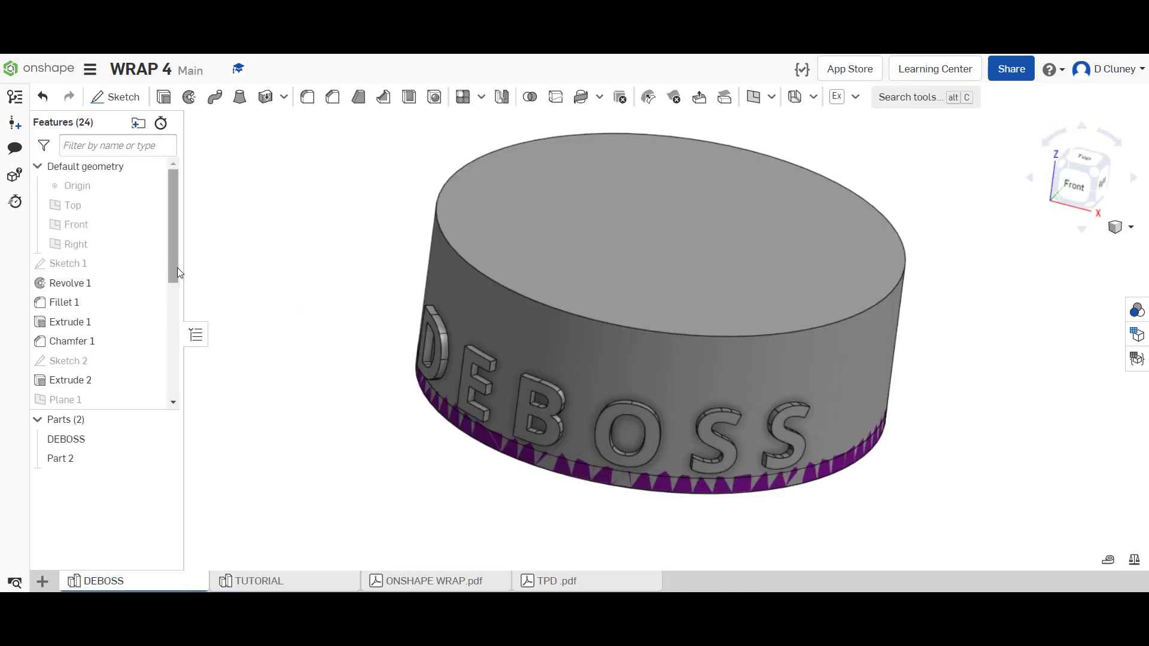
{"action": "scroll", "coordinate": [178, 267], "scroll_direction": "down", "scroll_amount": 3}
{"action": "left_click_drag", "start_coordinate": [143, 287], "coordinate": [145, 305]}
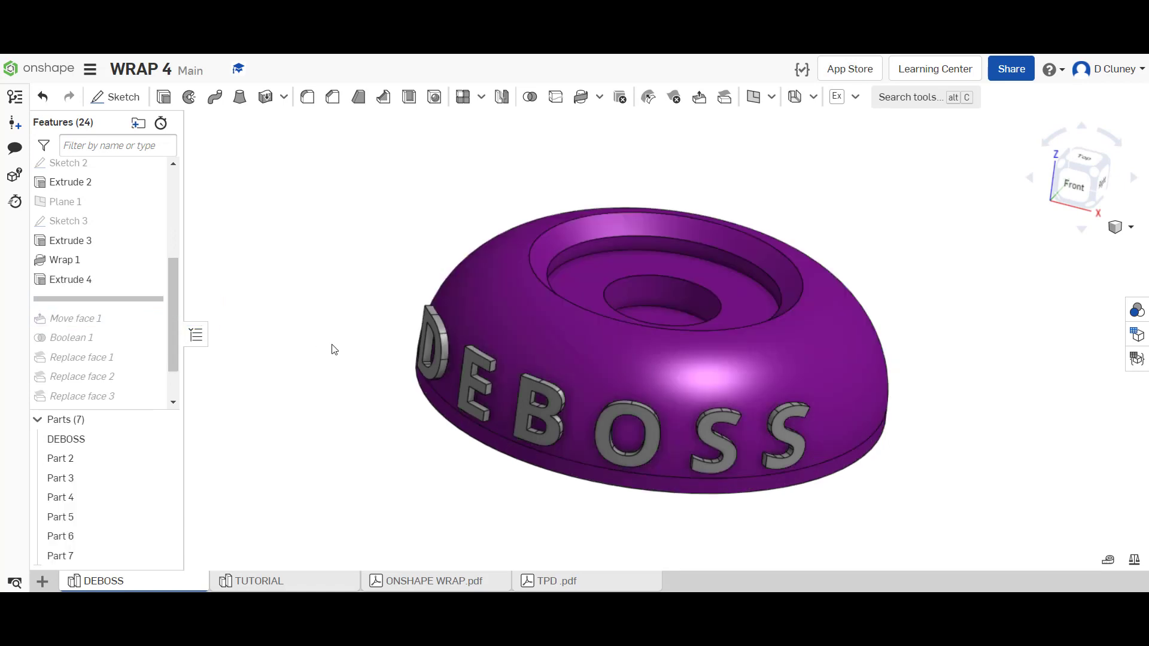
{"action": "right_click_drag", "start_coordinate": [331, 347], "coordinate": [302, 362]}
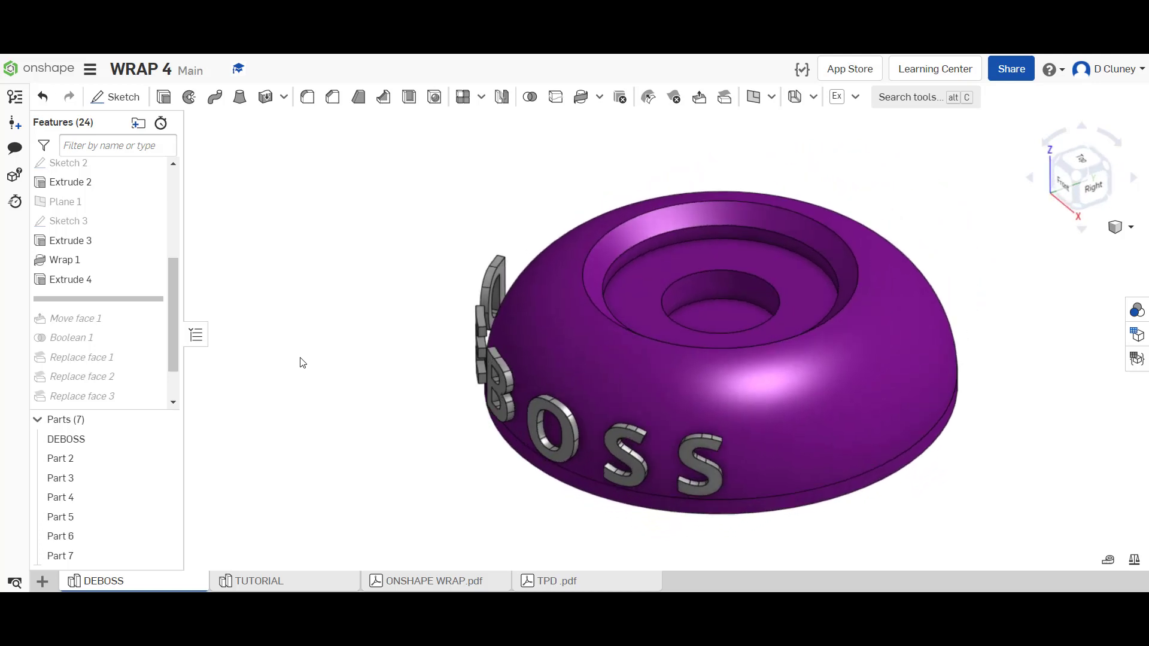
{"action": "left_click", "coordinate": [273, 581]}
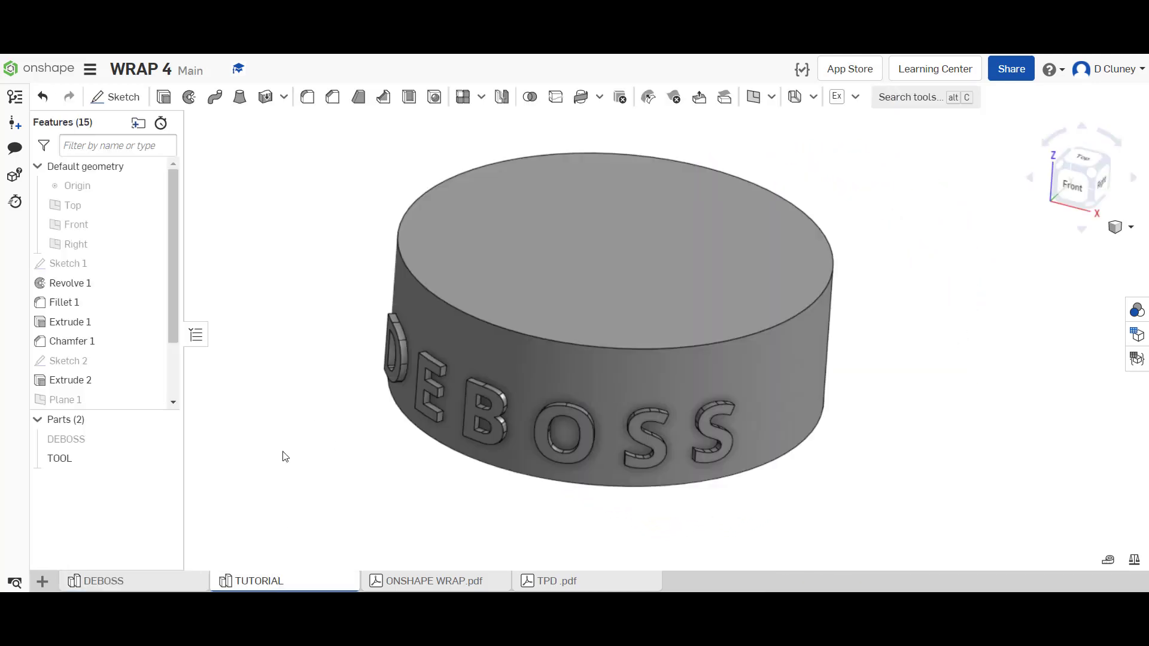
- Extrude from TOOL's top face as a 60.3 mm Blind Remove cut through the cylinder
{"action": "left_click", "coordinate": [164, 98]}
{"action": "left_click", "coordinate": [544, 242]}
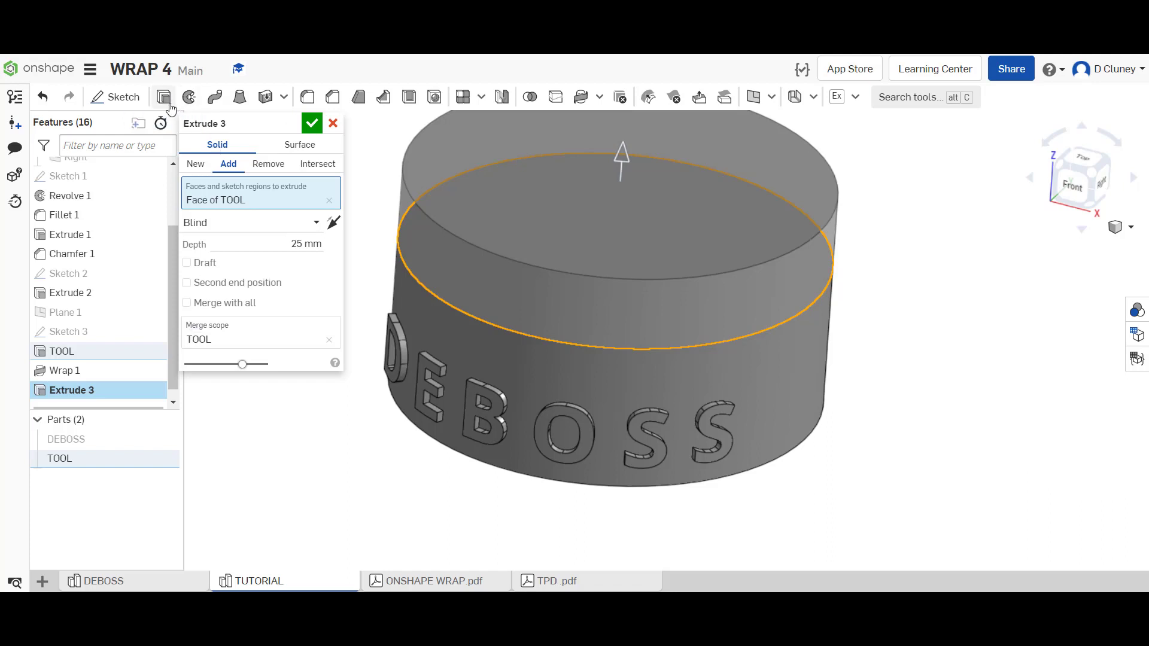
{"action": "left_click_drag", "start_coordinate": [622, 159], "coordinate": [614, 395]}
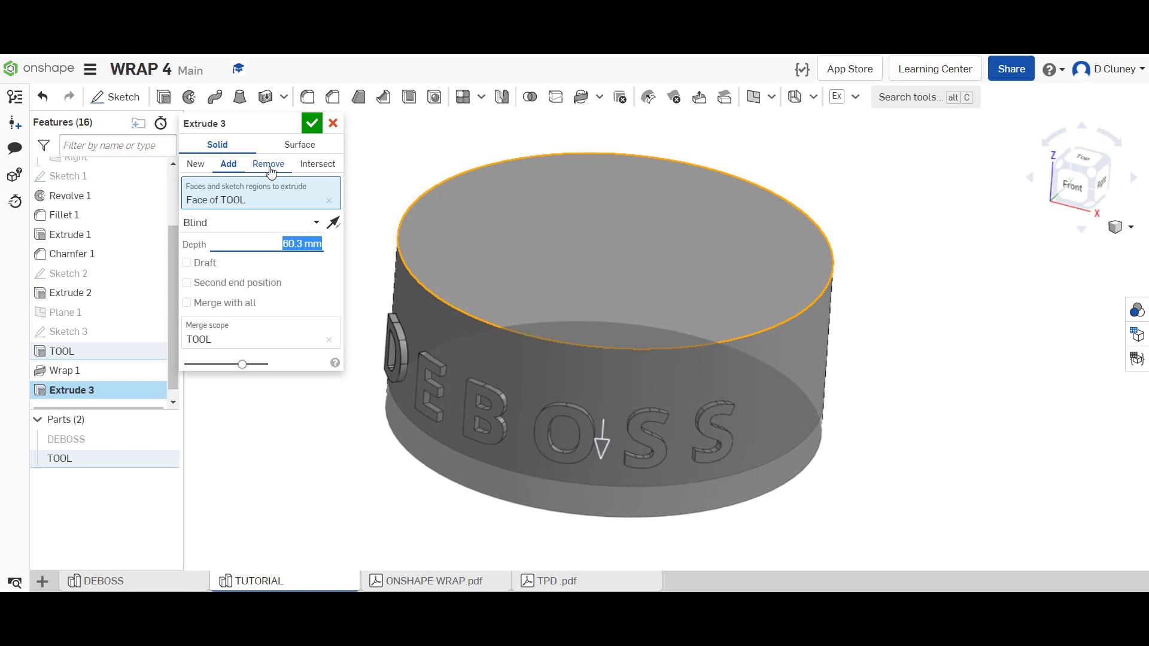
{"action": "left_click", "coordinate": [270, 166]}
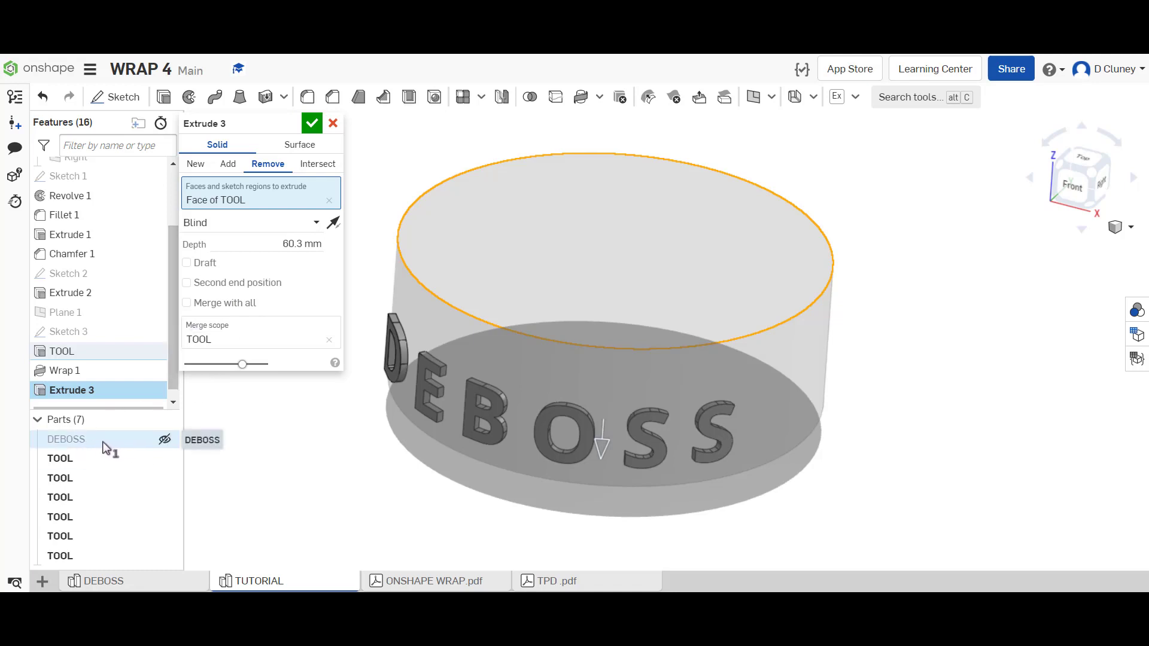
{"action": "left_click", "coordinate": [313, 124]}
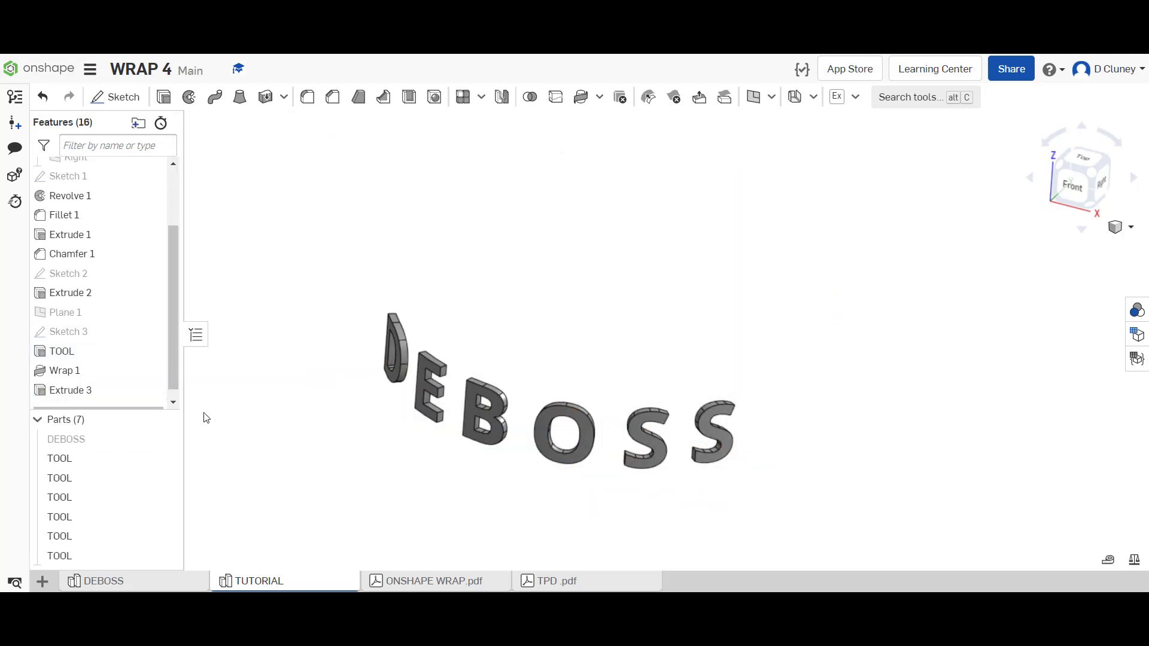
- Unhide the purple DEBOSS body, then compare with the DEBOSS reference studio rolled past Move face 1
{"action": "left_click", "coordinate": [165, 439]}
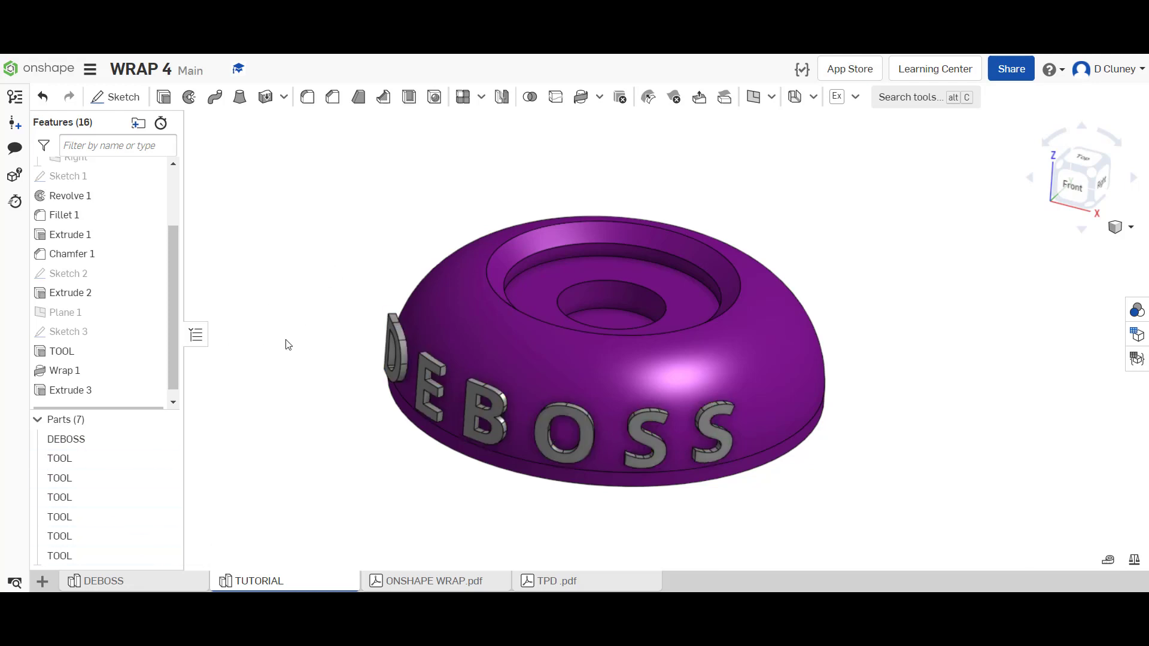
{"action": "mouse_move", "coordinate": [356, 253]}
{"action": "right_mouse_down"}
{"action": "mouse_move", "coordinate": [299, 259]}
{"action": "mouse_move", "coordinate": [384, 251]}
{"action": "mouse_move", "coordinate": [346, 238]}
{"action": "mouse_move", "coordinate": [337, 246]}
{"action": "right_mouse_up"}
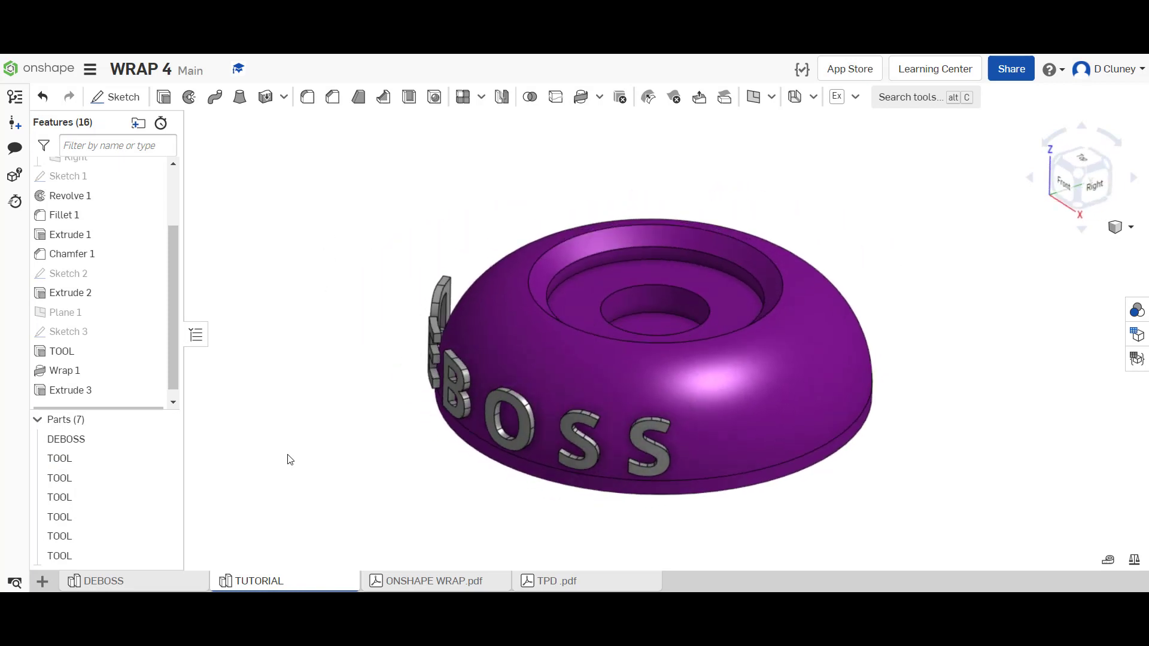
{"action": "left_click", "coordinate": [179, 584]}
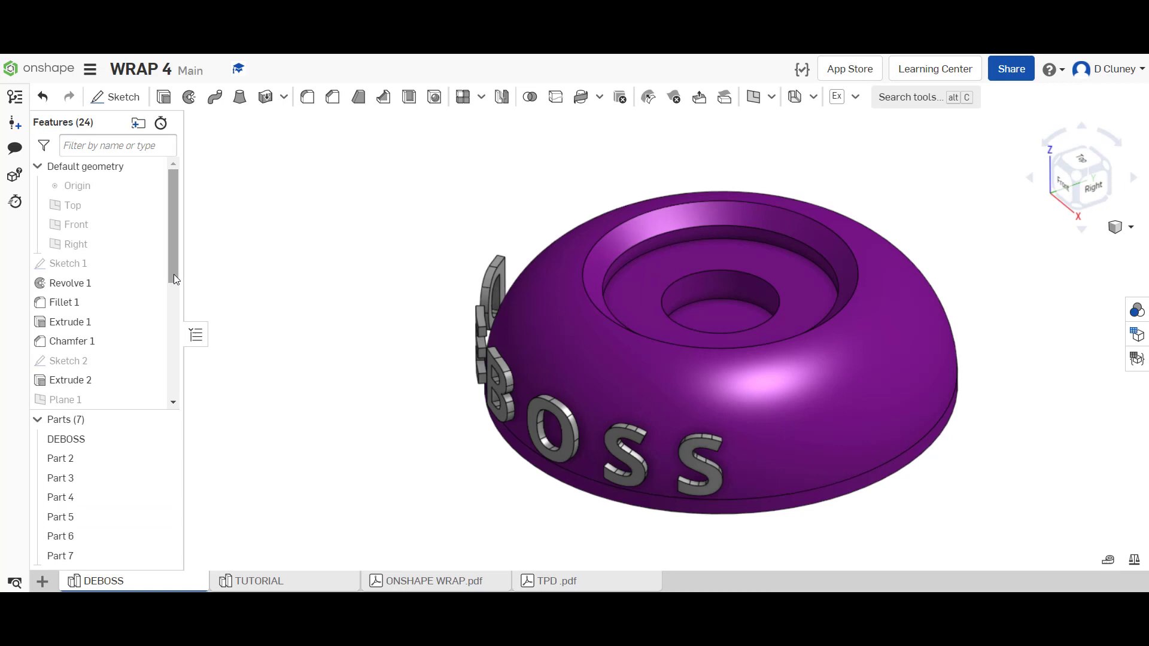
{"action": "scroll", "coordinate": [175, 280], "scroll_direction": "down", "scroll_amount": 4}
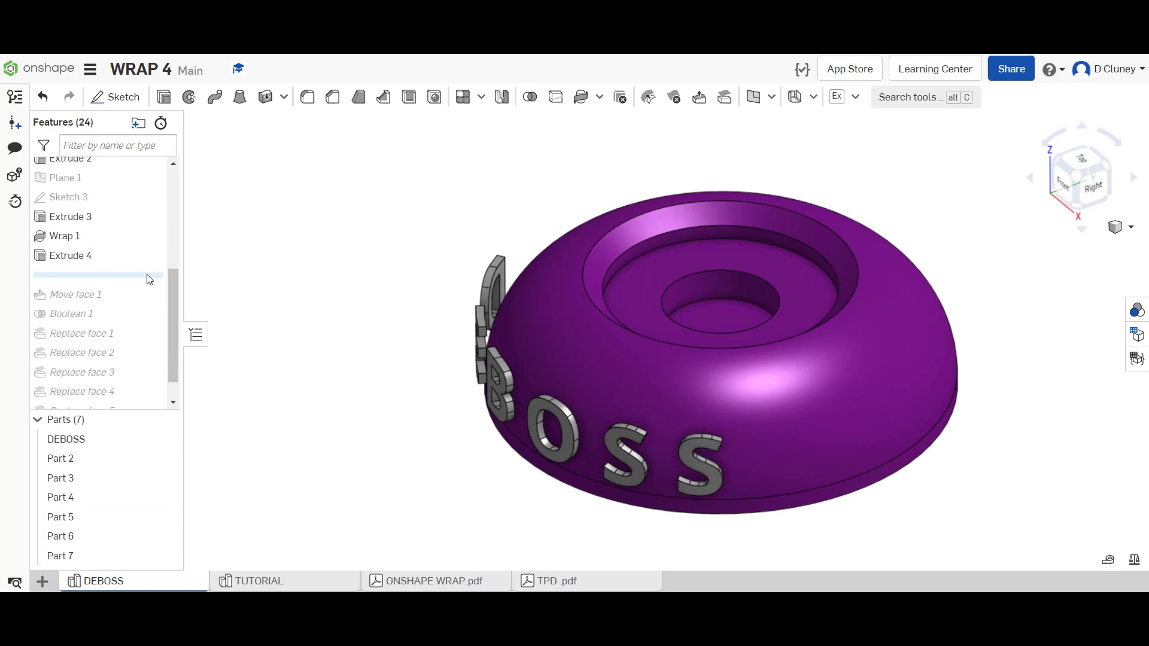
{"action": "left_click_drag", "start_coordinate": [149, 280], "coordinate": [145, 306]}
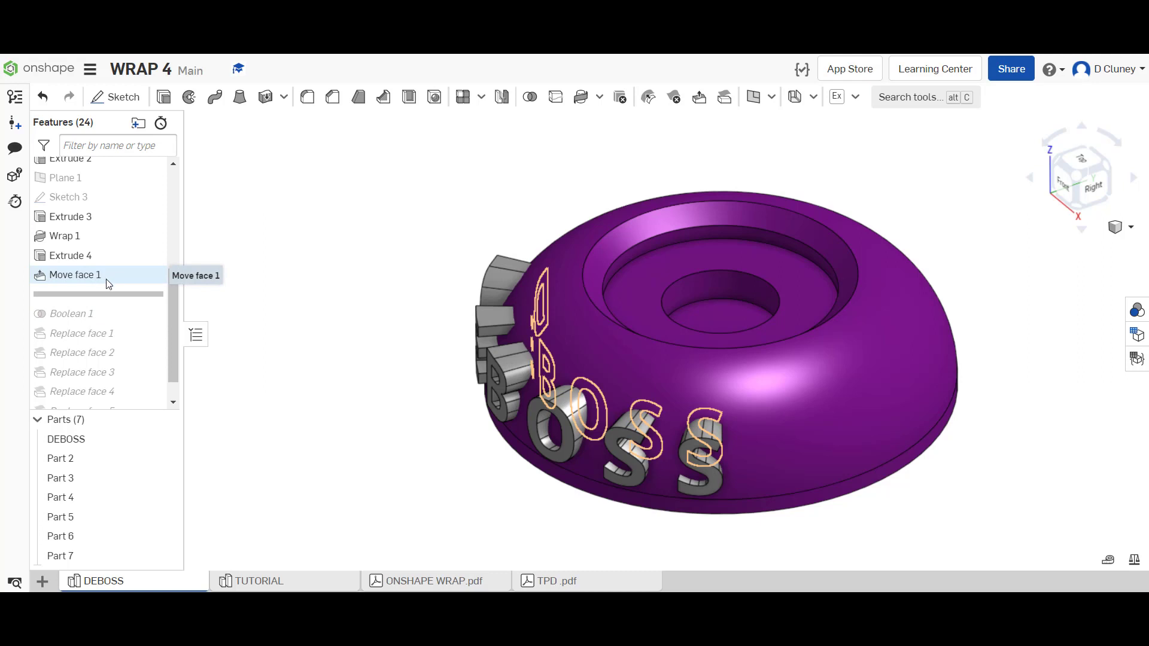
{"action": "left_click", "coordinate": [282, 584]}
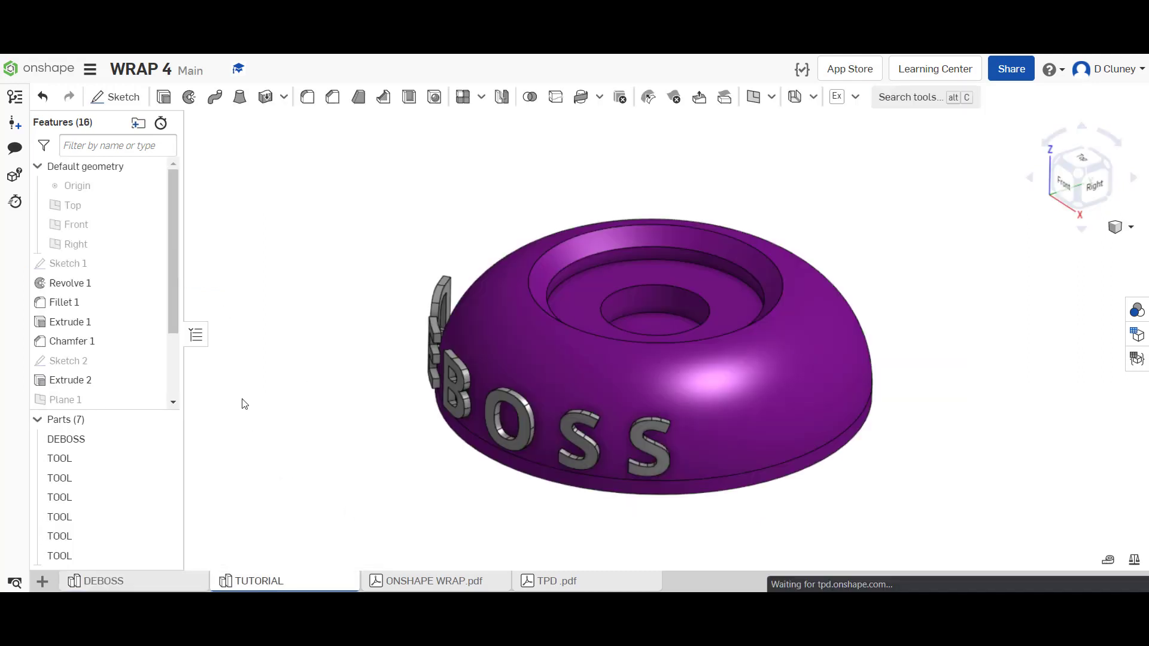
- Start a Move face feature and select the faces of all the TOOL letter parts
{"action": "left_click", "coordinate": [700, 99]}
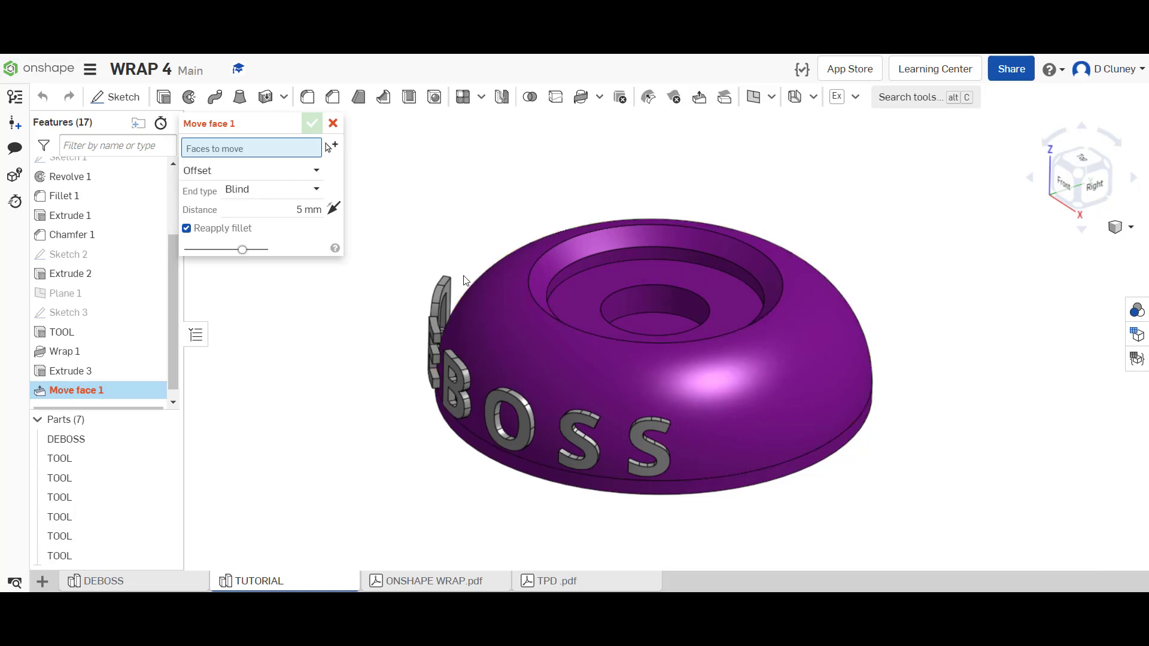
{"action": "scroll", "coordinate": [466, 279], "scroll_direction": "down", "scroll_amount": 3}
{"action": "scroll", "coordinate": [466, 280], "scroll_direction": "up", "scroll_amount": 6}
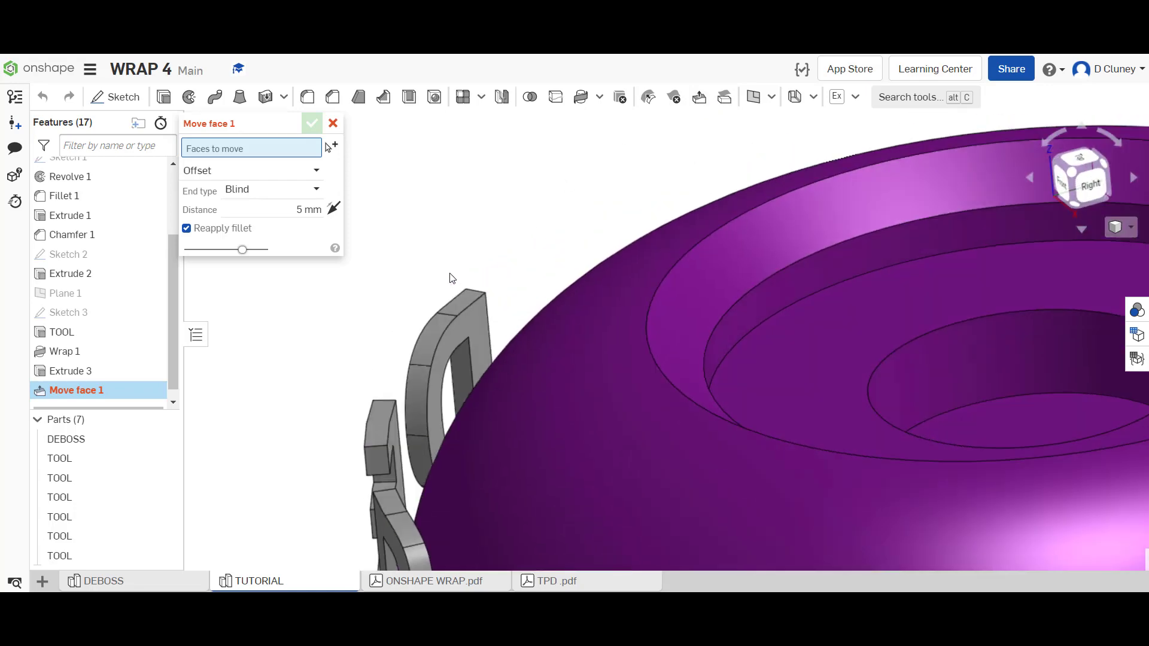
{"action": "left_click", "coordinate": [494, 328]}
{"action": "mouse_move", "coordinate": [518, 216]}
{"action": "right_mouse_down"}
{"action": "mouse_move", "coordinate": [477, 239]}
{"action": "mouse_move", "coordinate": [497, 220]}
{"action": "right_mouse_up"}
{"action": "left_click", "coordinate": [526, 239]}
{"action": "right_click_drag", "start_coordinate": [416, 299], "coordinate": [369, 336]}
{"action": "left_click", "coordinate": [456, 339]}
{"action": "scroll", "coordinate": [405, 312], "scroll_direction": "down", "scroll_amount": 3}
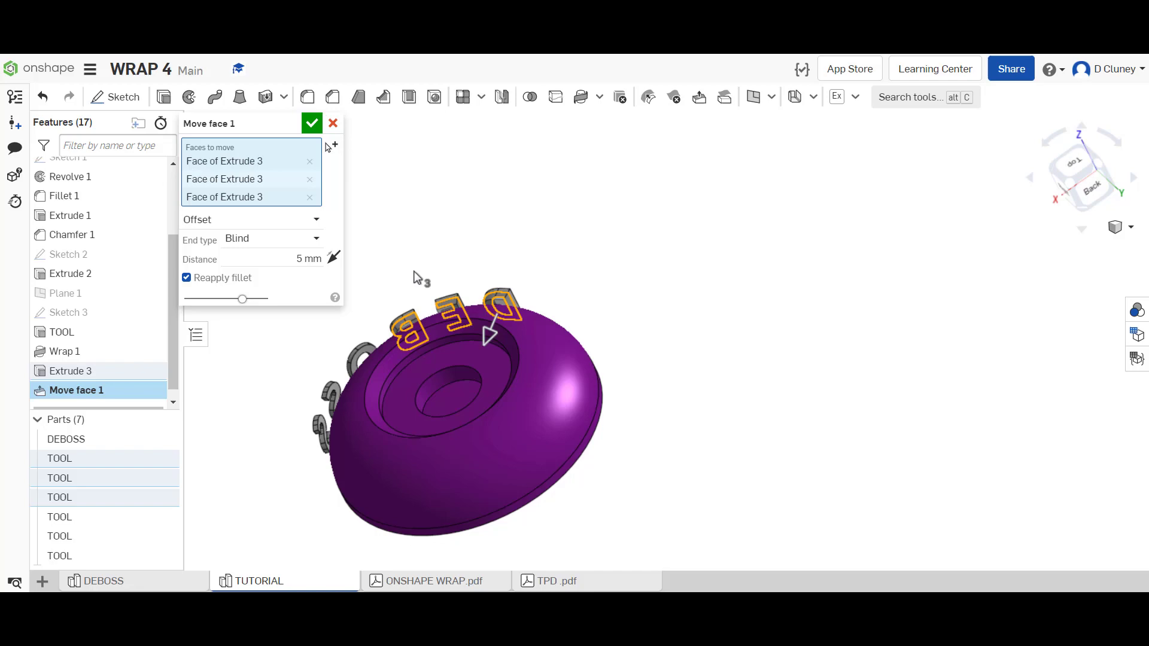
{"action": "scroll", "coordinate": [335, 377], "scroll_direction": "up", "scroll_amount": 5}
{"action": "left_click", "coordinate": [432, 333]}
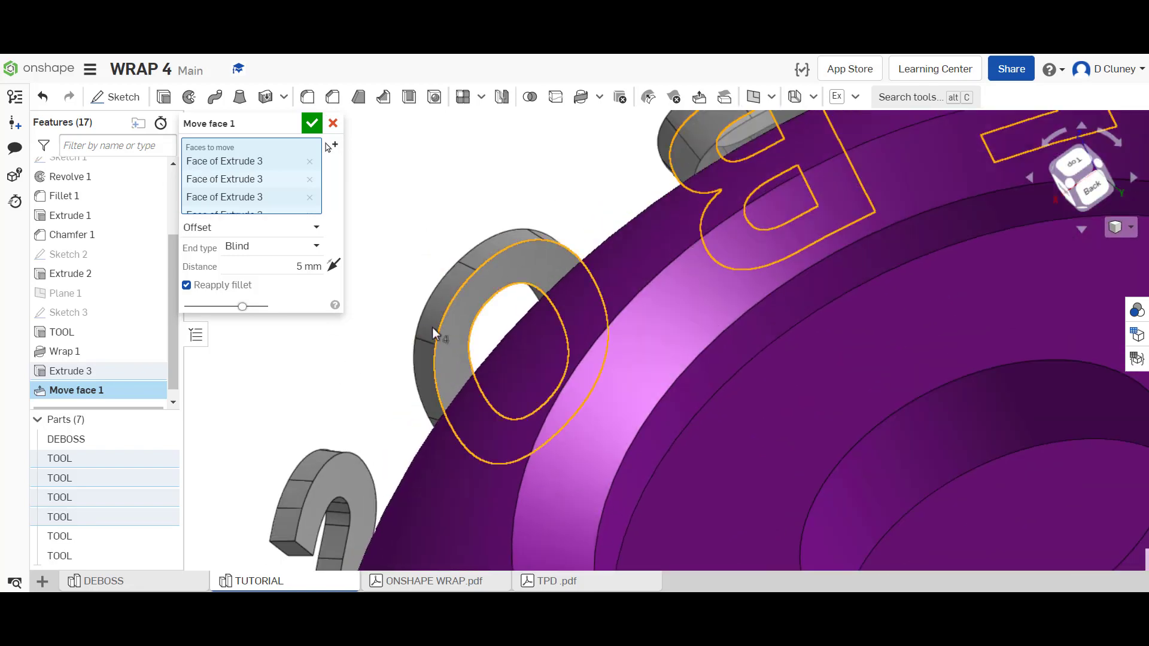
{"action": "scroll", "coordinate": [431, 329], "scroll_direction": "down", "scroll_amount": 5}
{"action": "mouse_move", "coordinate": [432, 329]}
{"action": "right_mouse_down"}
{"action": "mouse_move", "coordinate": [359, 351]}
{"action": "mouse_move", "coordinate": [375, 359]}
{"action": "mouse_move", "coordinate": [438, 315]}
{"action": "right_mouse_up"}
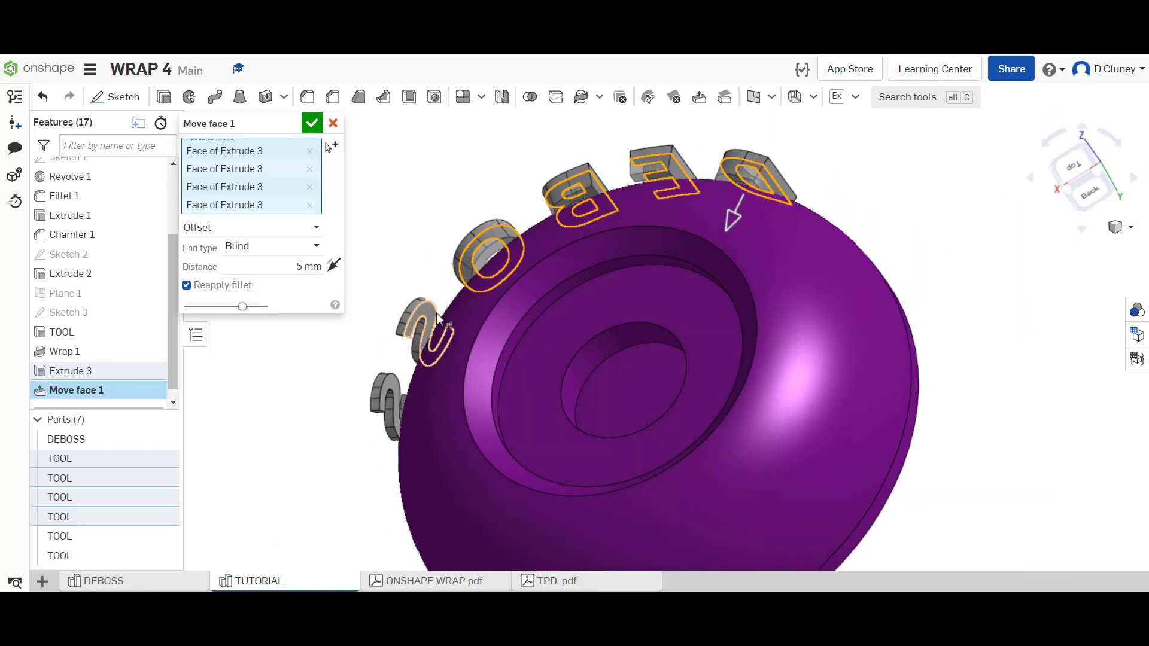
{"action": "left_click", "coordinate": [397, 388]}
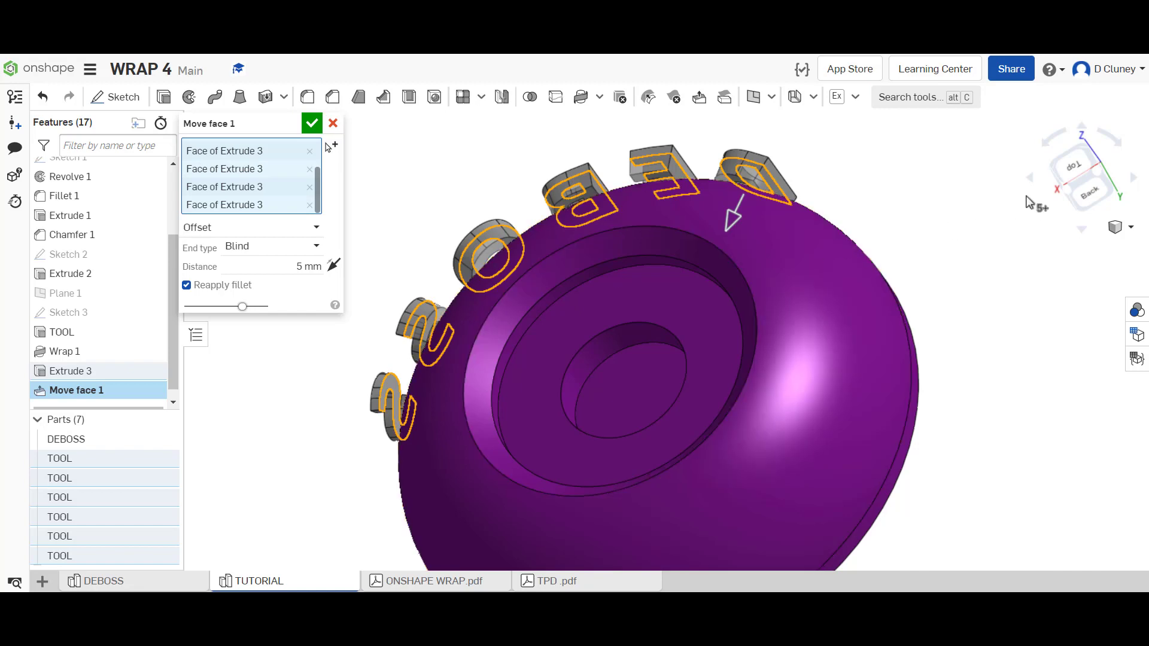
- From the top view, drag the letter-face offset and enter a 3 mm distance
{"action": "left_click", "coordinate": [1073, 166]}
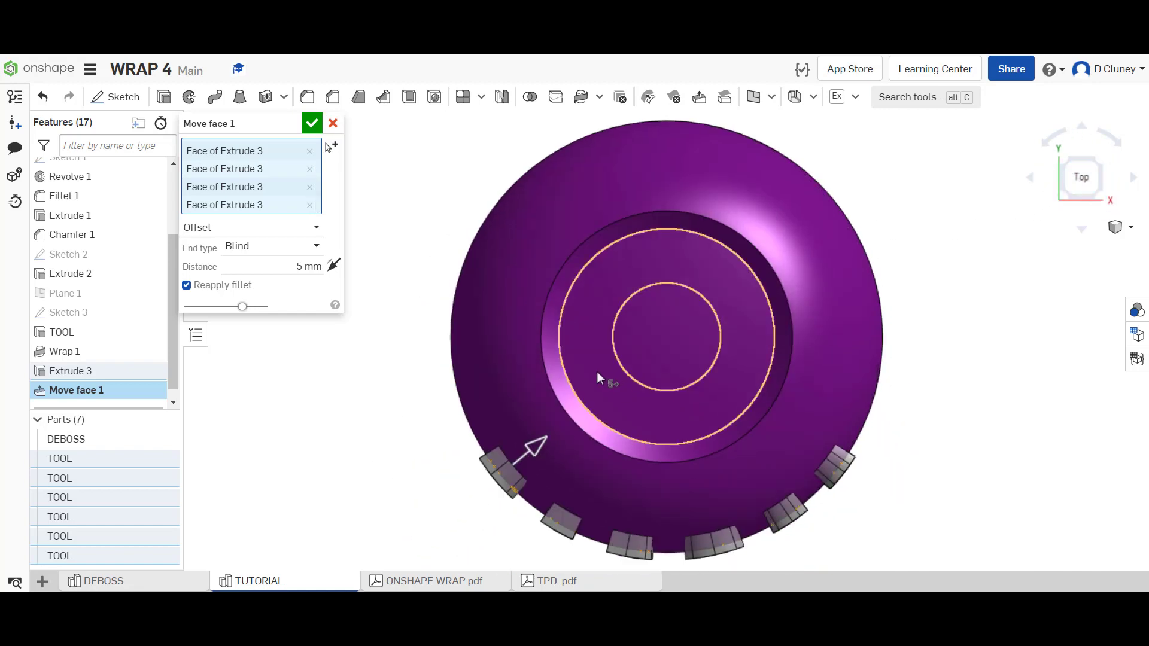
{"action": "left_click_drag", "start_coordinate": [531, 453], "coordinate": [563, 429]}
{"action": "right_click_drag", "start_coordinate": [928, 500], "coordinate": [845, 420]}
{"action": "scroll", "coordinate": [869, 449], "scroll_direction": "down", "scroll_amount": 2}
{"action": "scroll", "coordinate": [845, 419], "scroll_direction": "up", "scroll_amount": 5}
{"action": "scroll", "coordinate": [844, 420], "scroll_direction": "down", "scroll_amount": 4}
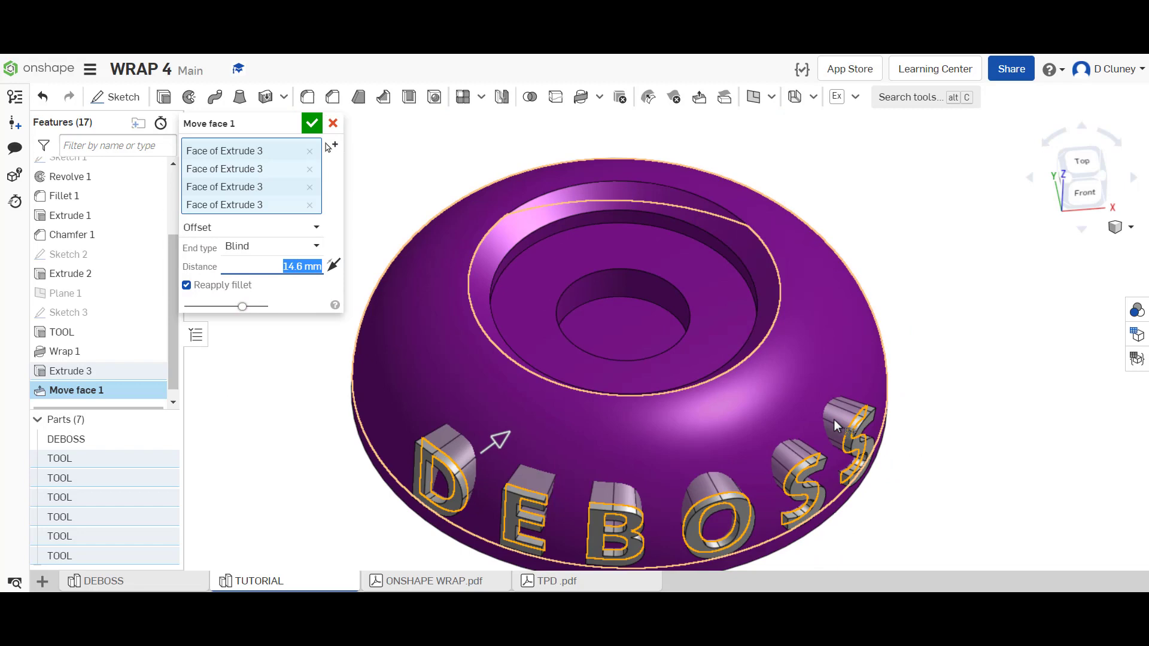
{"action": "scroll", "coordinate": [497, 450], "scroll_direction": "up", "scroll_amount": 4}
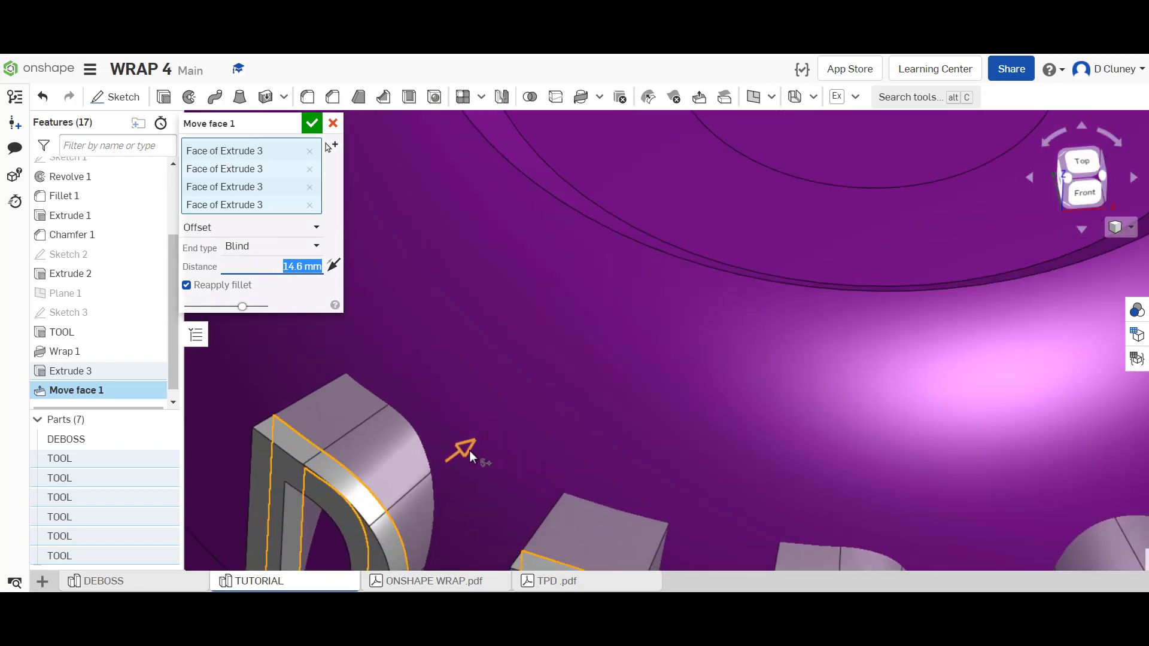
{"action": "left_click_drag", "start_coordinate": [469, 451], "coordinate": [437, 466]}
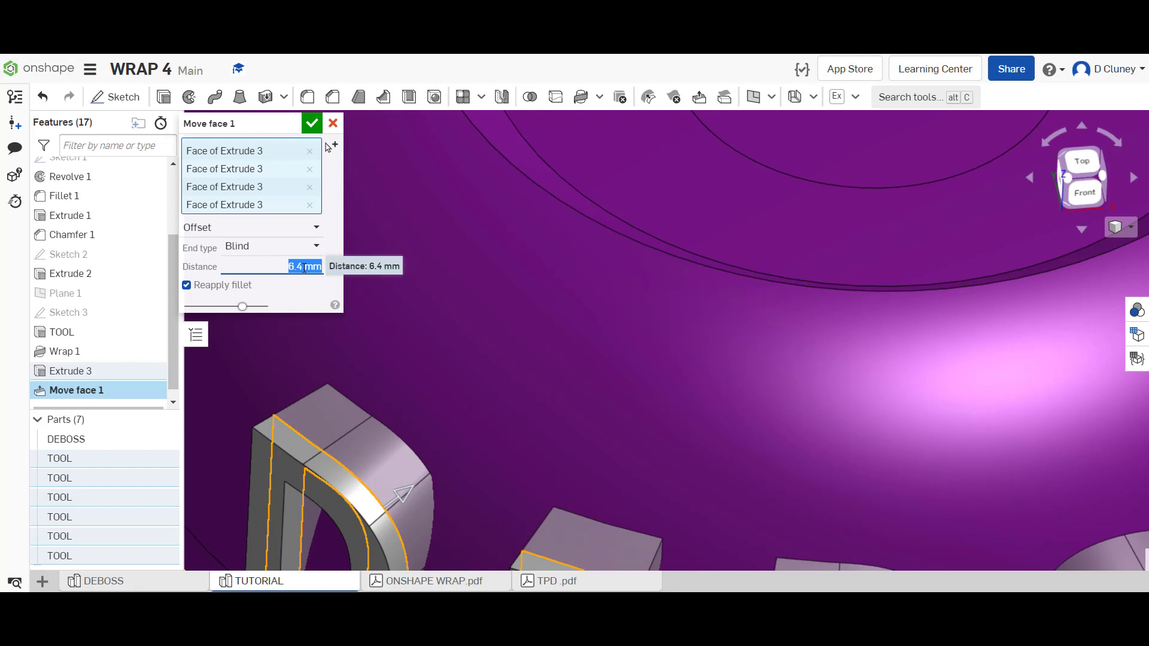
{"action": "type", "text": "3"}
{"action": "key", "text": "Return"}
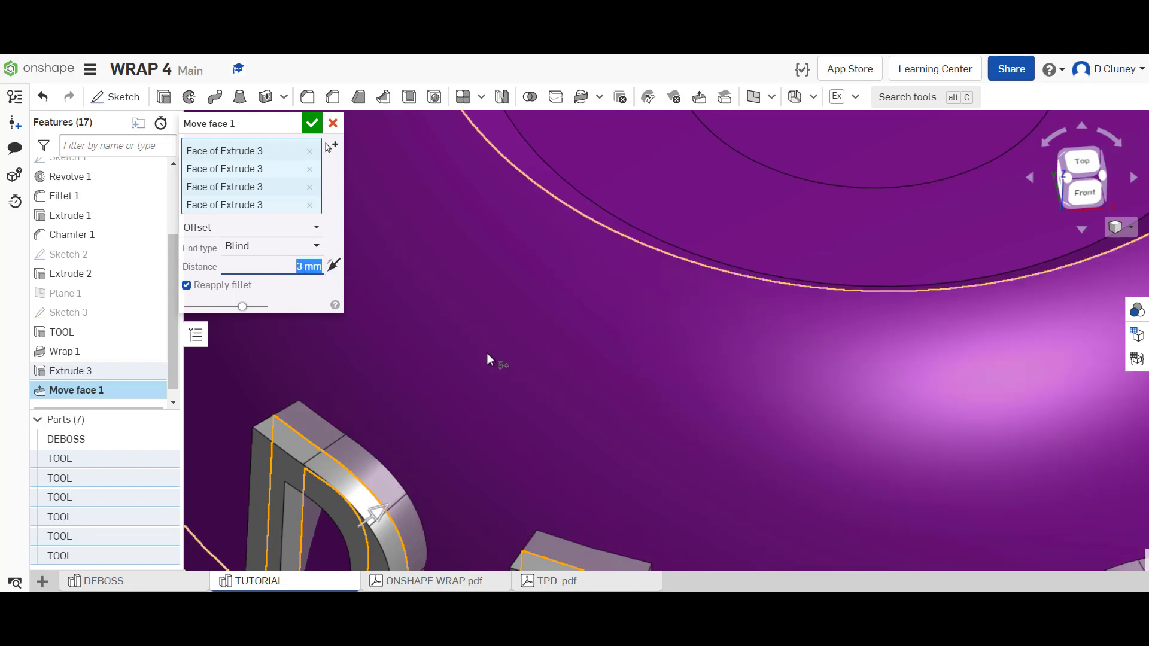
- Increase the offset to 13.1 mm, keep the Offset type, and commit Move face 1
{"action": "right_click_drag", "start_coordinate": [487, 357], "coordinate": [441, 379]}
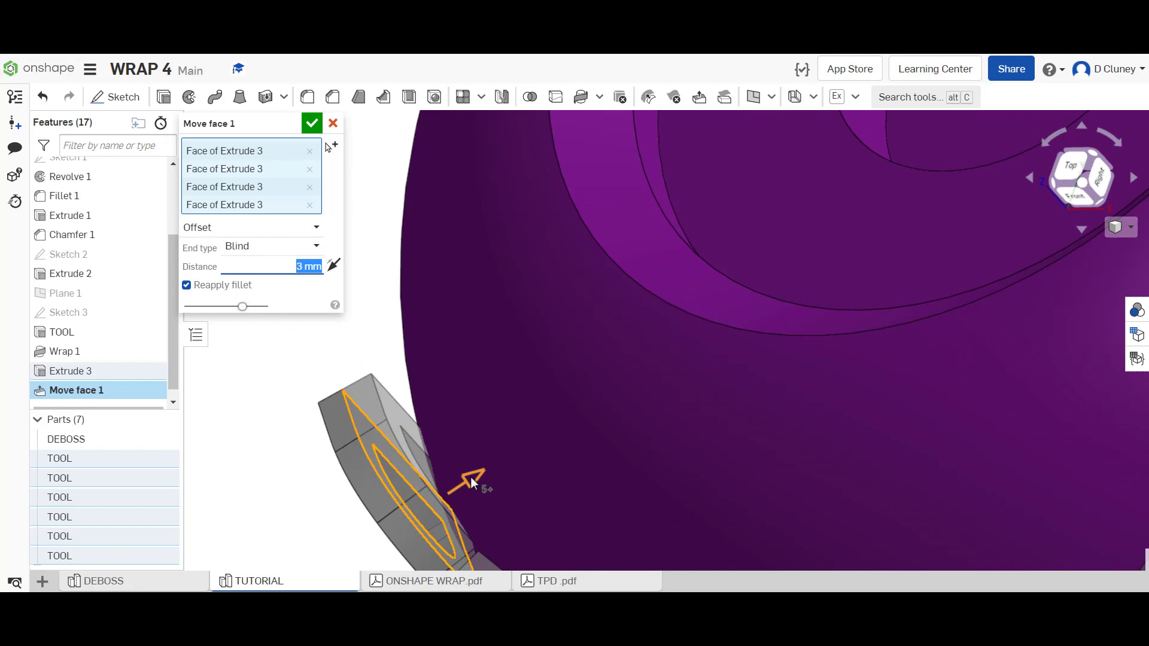
{"action": "right_click_drag", "start_coordinate": [478, 436], "coordinate": [464, 455]}
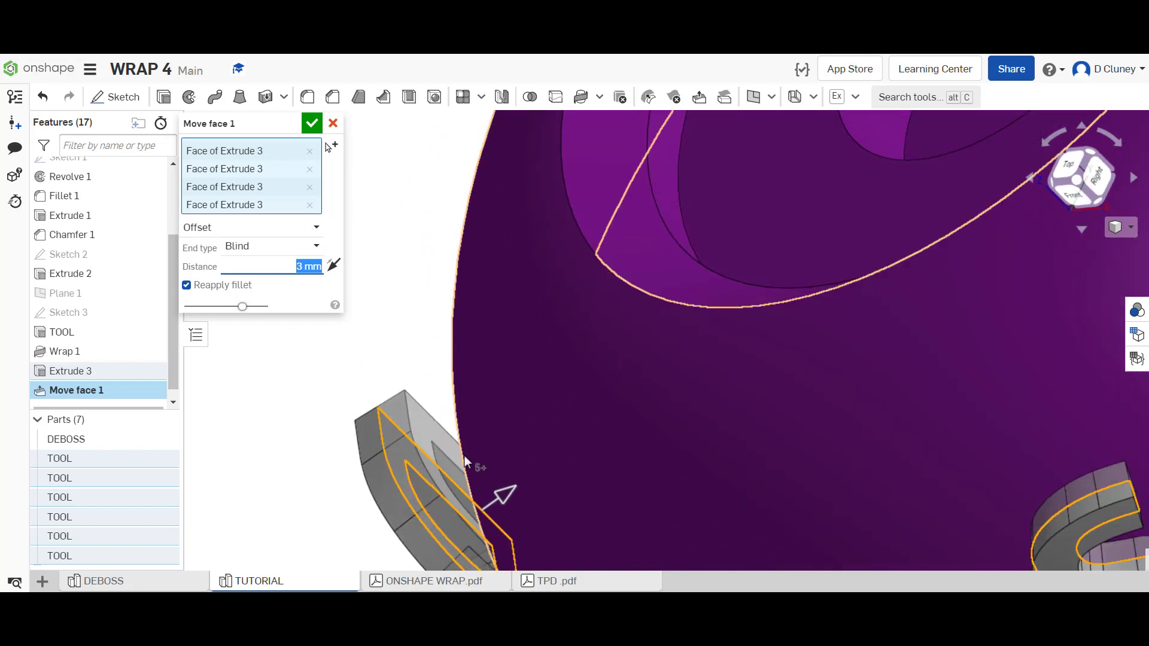
{"action": "left_click_drag", "start_coordinate": [494, 493], "coordinate": [577, 407]}
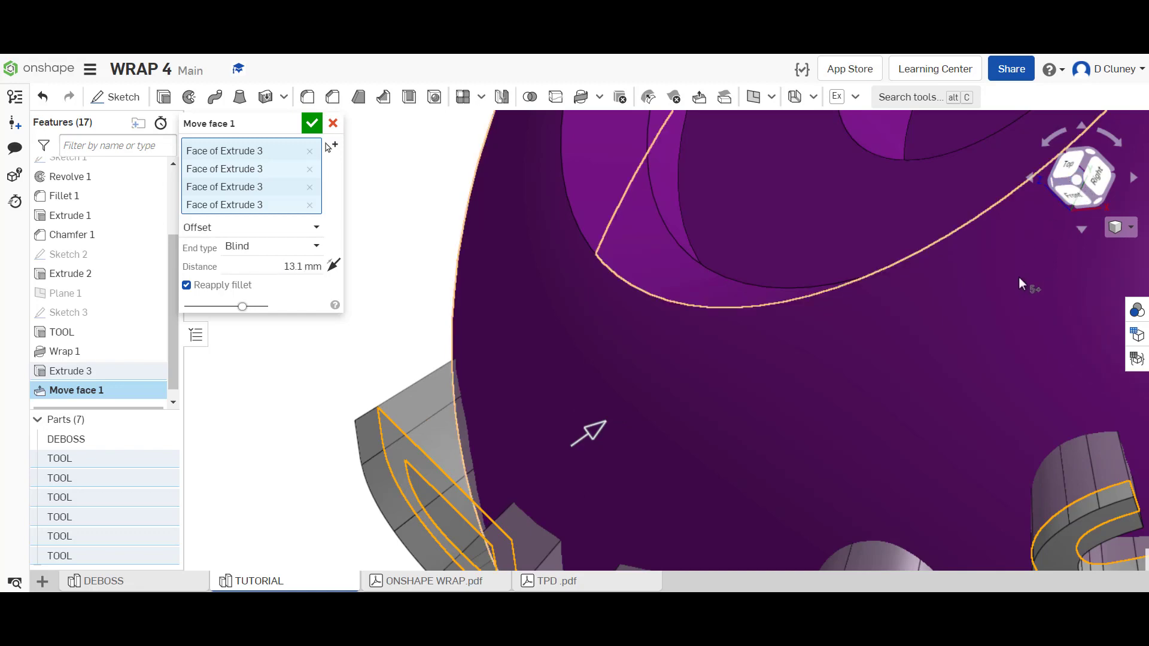
{"action": "left_click", "coordinate": [1074, 181]}
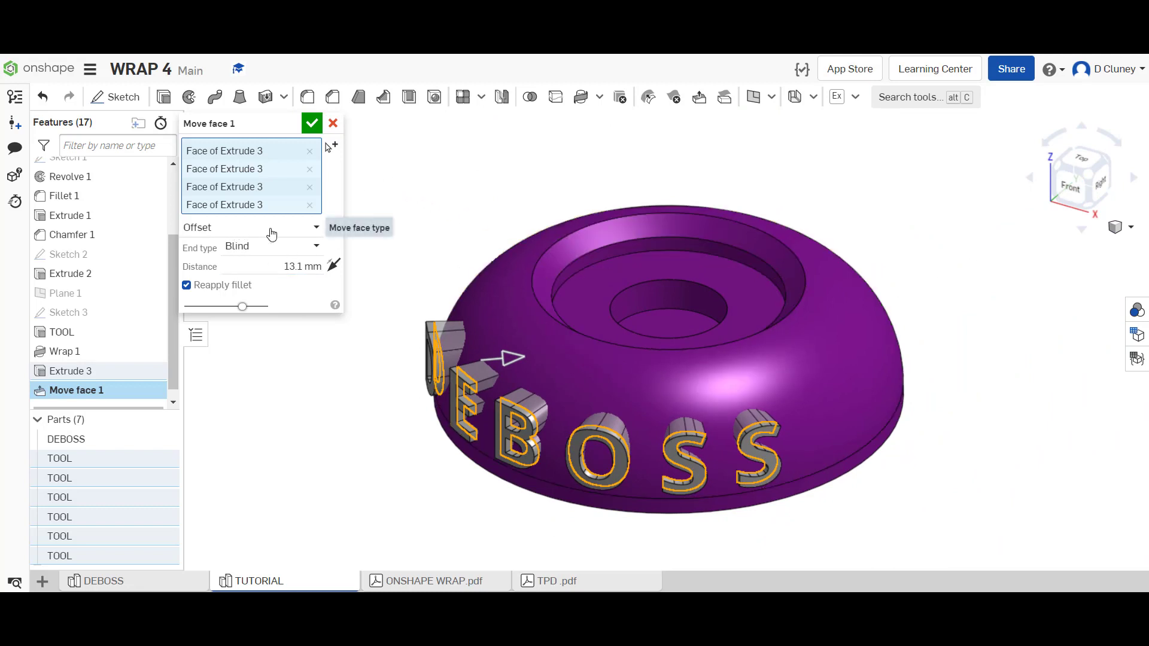
{"action": "left_click", "coordinate": [315, 229]}
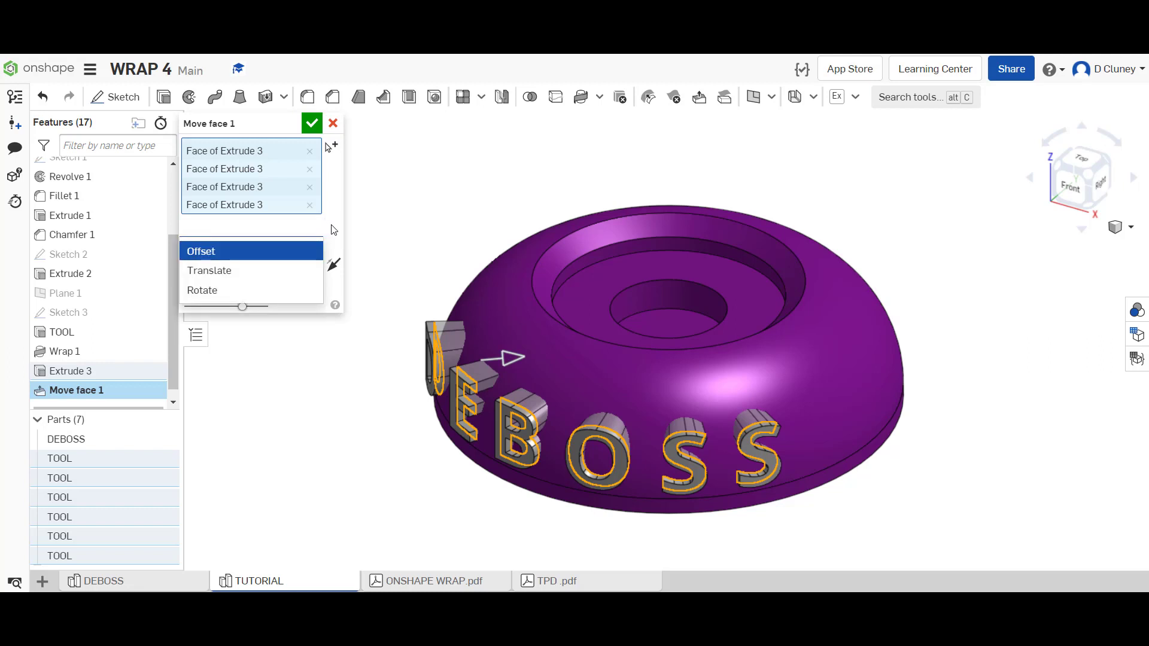
{"action": "left_click", "coordinate": [334, 230]}
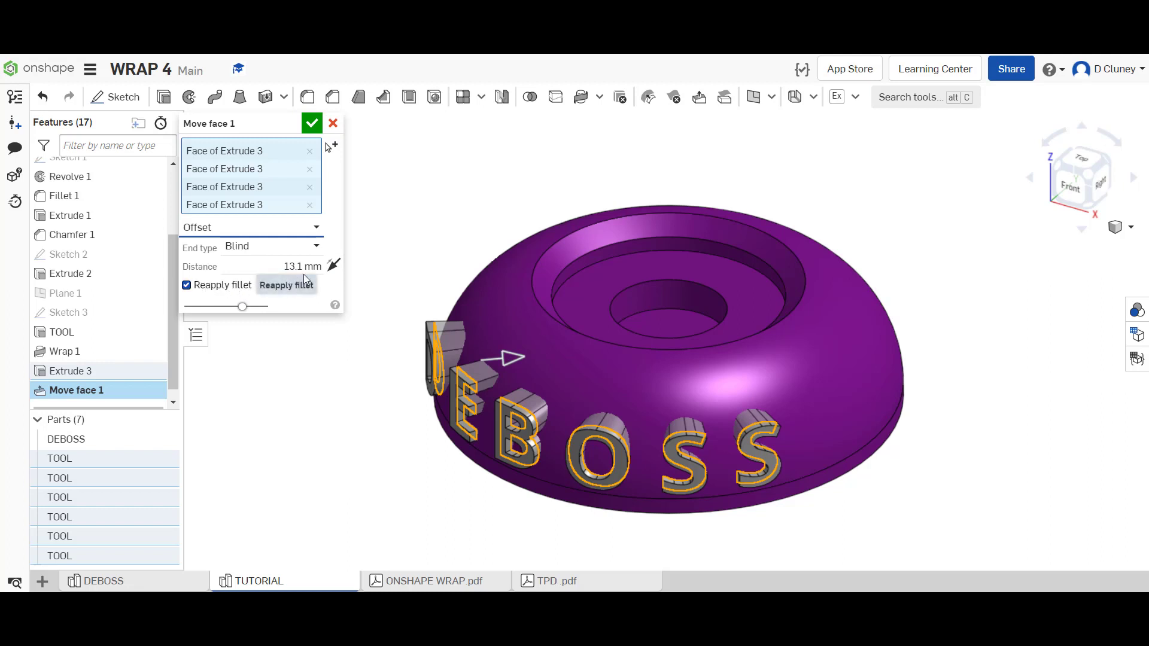
{"action": "left_click", "coordinate": [312, 123]}
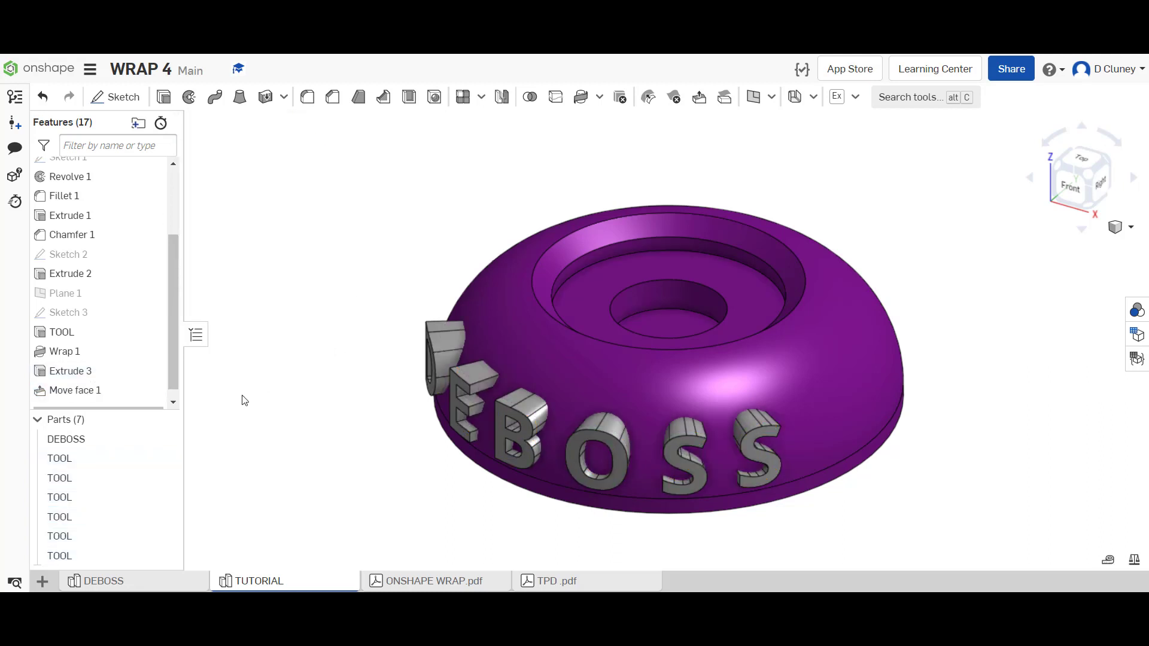
- Temporarily hide the DEBOSS body to inspect the letter parts, then show it again
{"action": "left_click", "coordinate": [163, 439]}
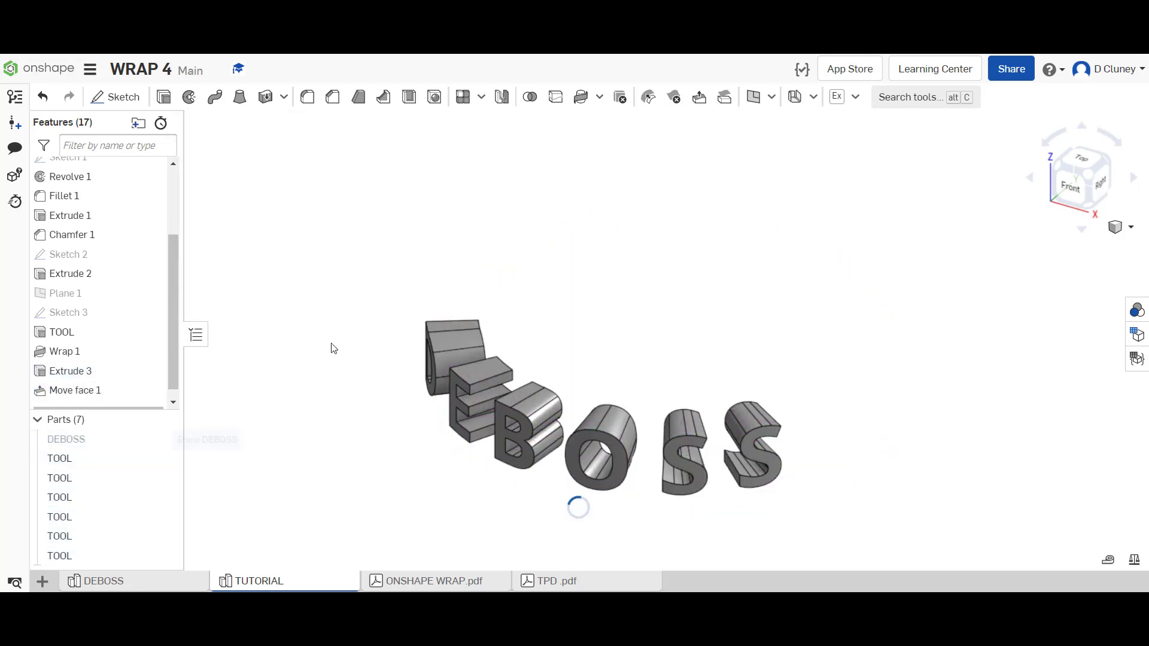
{"action": "mouse_move", "coordinate": [333, 348]}
{"action": "right_mouse_down"}
{"action": "mouse_move", "coordinate": [293, 369]}
{"action": "mouse_move", "coordinate": [330, 353]}
{"action": "right_mouse_up"}
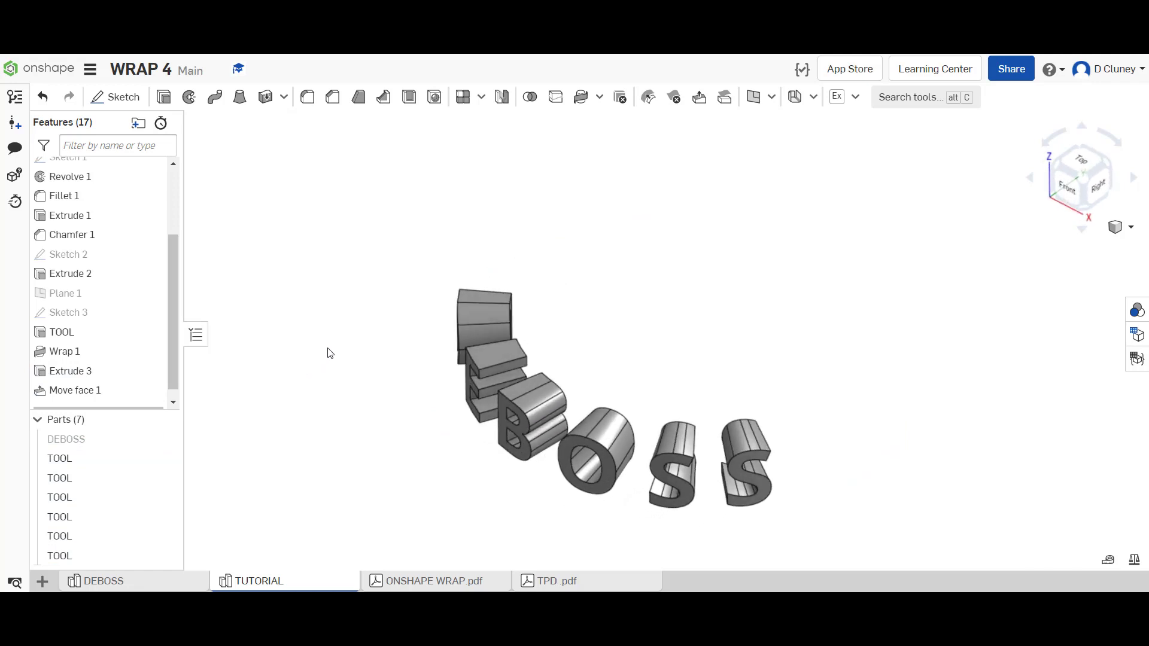
{"action": "left_click", "coordinate": [162, 439]}
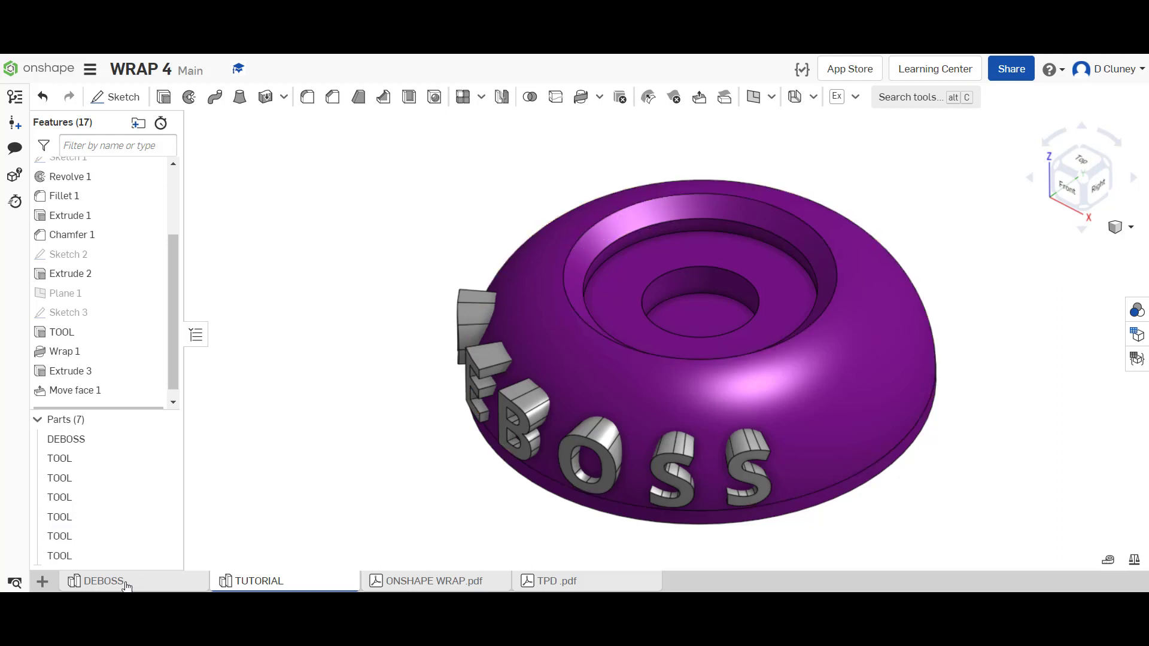
- Roll the DEBOSS reference studio forward past Boolean 1 and view it from low front
{"action": "left_click", "coordinate": [152, 579]}
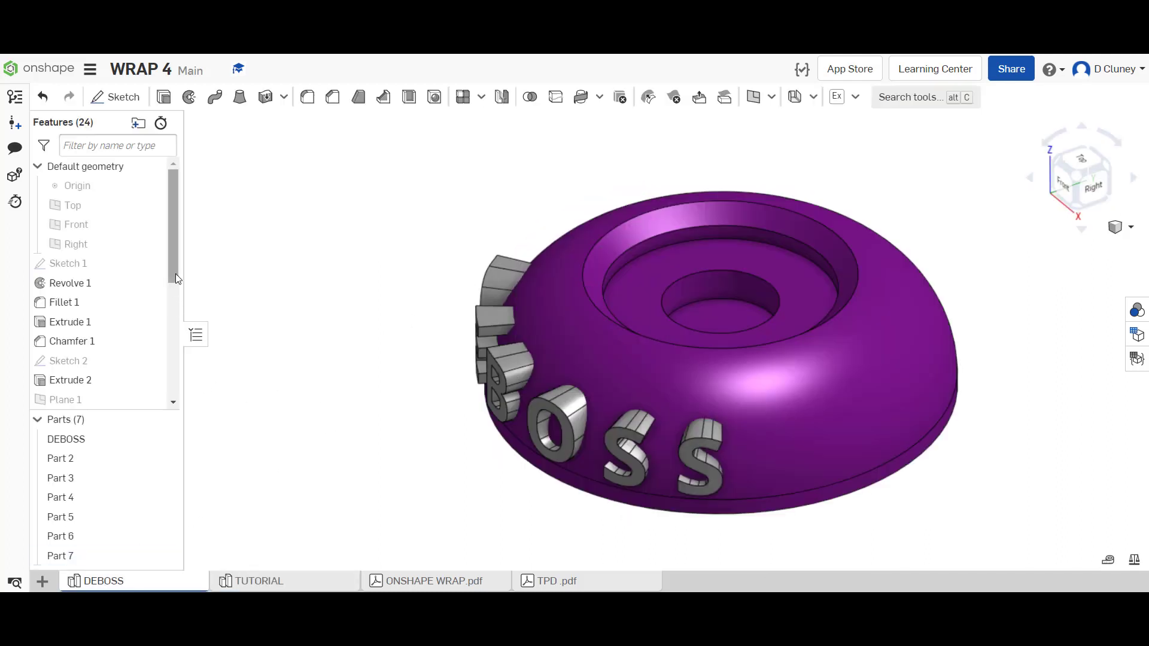
{"action": "left_click_drag", "start_coordinate": [174, 274], "coordinate": [172, 374]}
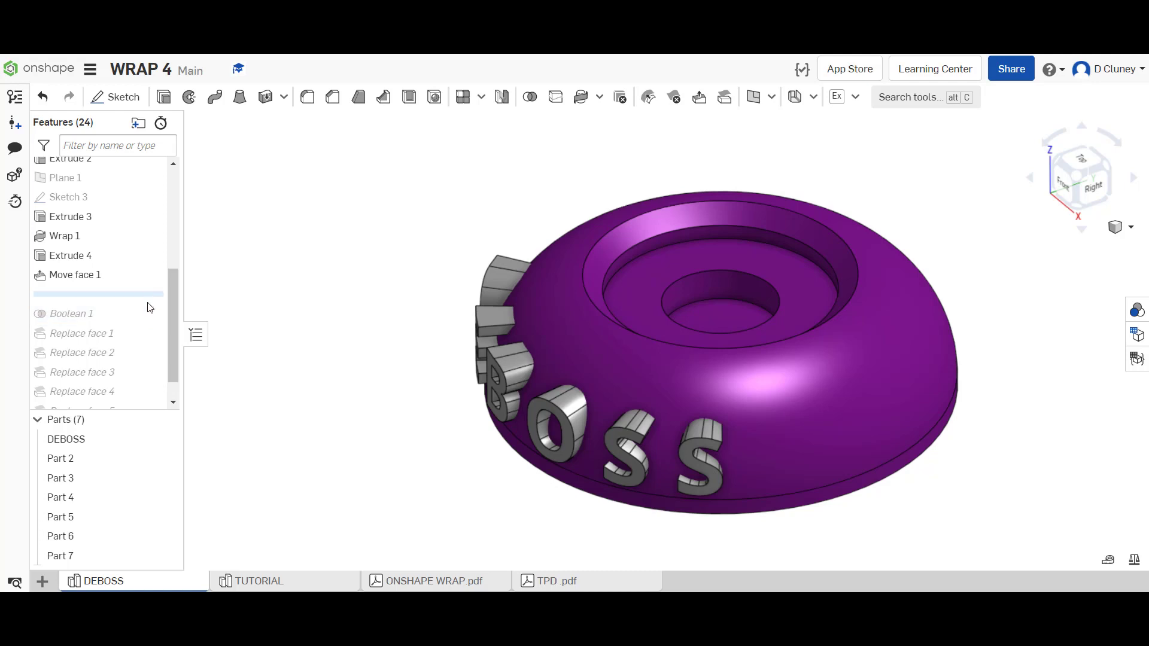
{"action": "left_click_drag", "start_coordinate": [148, 294], "coordinate": [173, 330]}
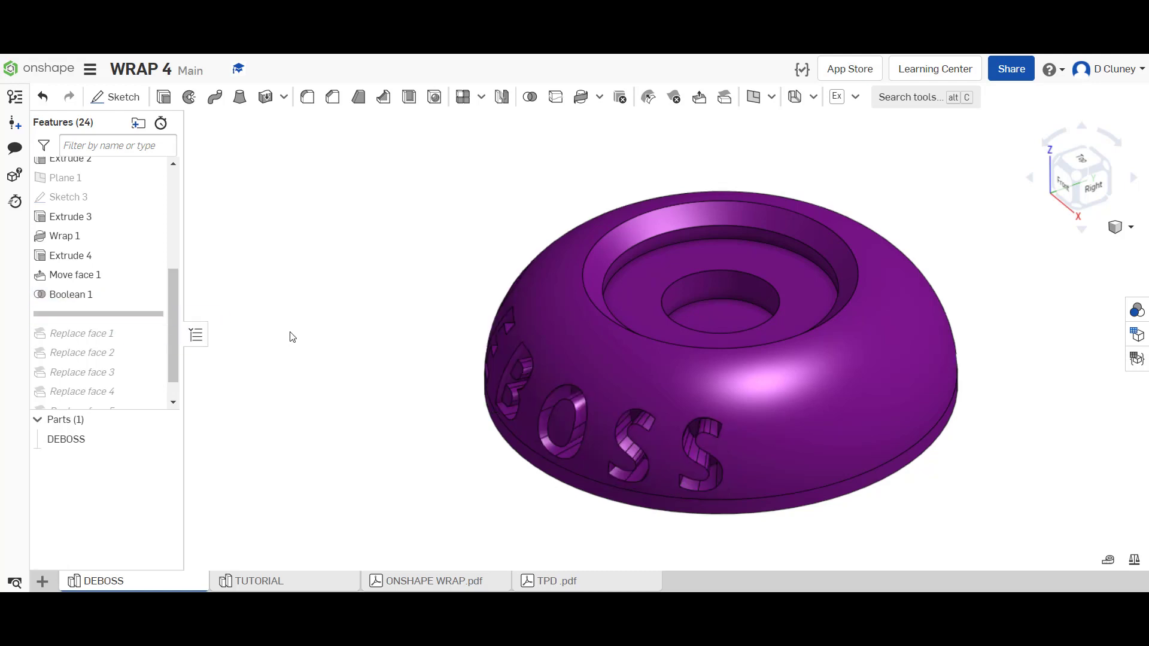
{"action": "right_click_drag", "start_coordinate": [292, 337], "coordinate": [347, 307]}
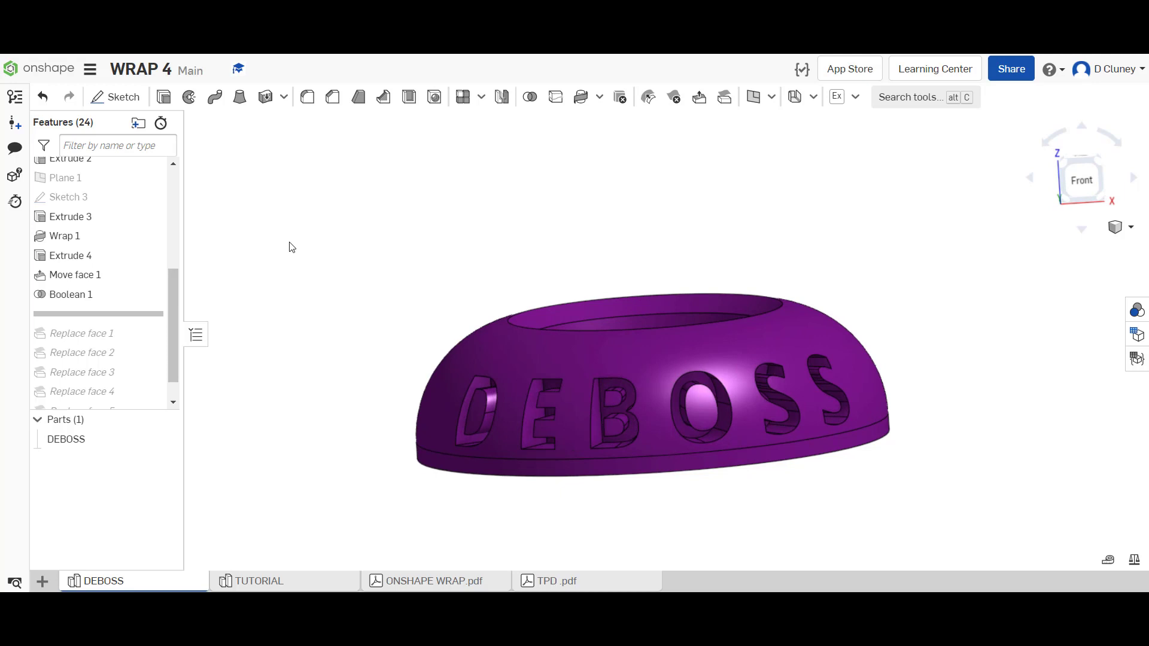
- Back in the TUTORIAL studio, start a Boolean feature set to Subtract
{"action": "left_click", "coordinate": [304, 582]}
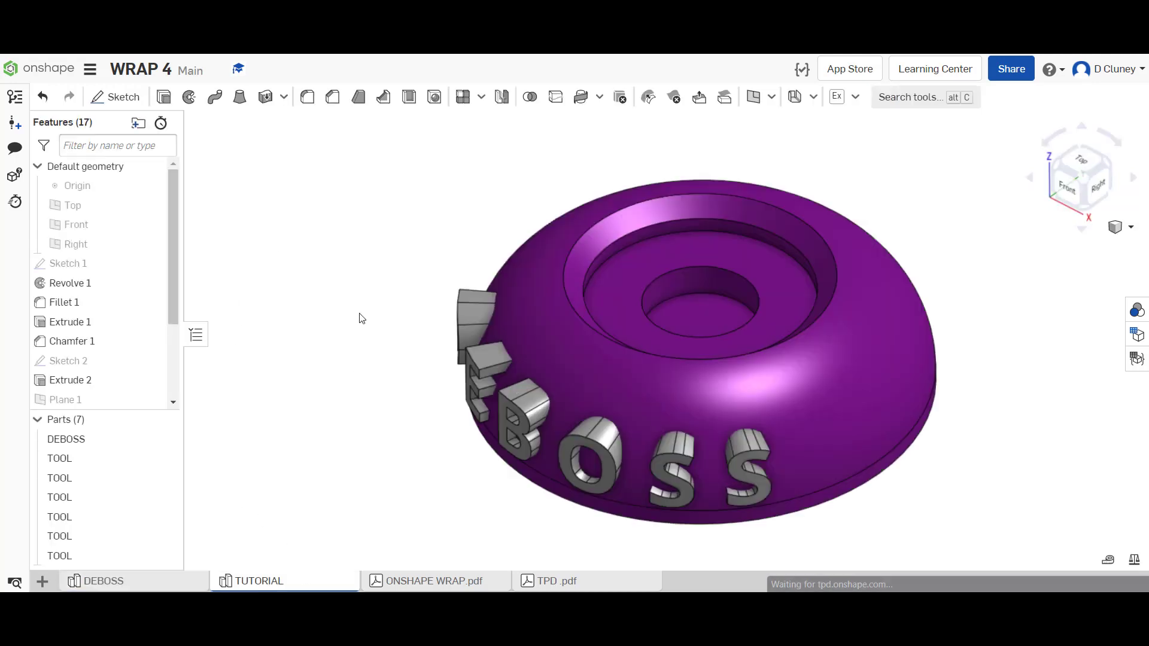
{"action": "right_click_drag", "start_coordinate": [367, 240], "coordinate": [377, 210]}
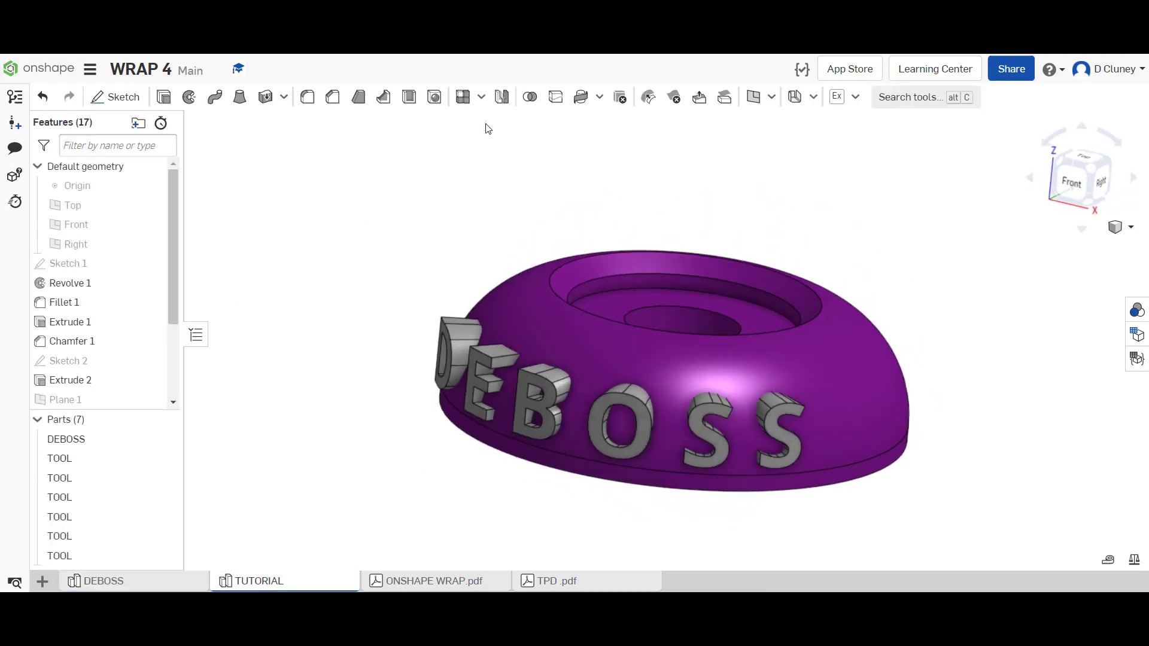
{"action": "left_click", "coordinate": [530, 98]}
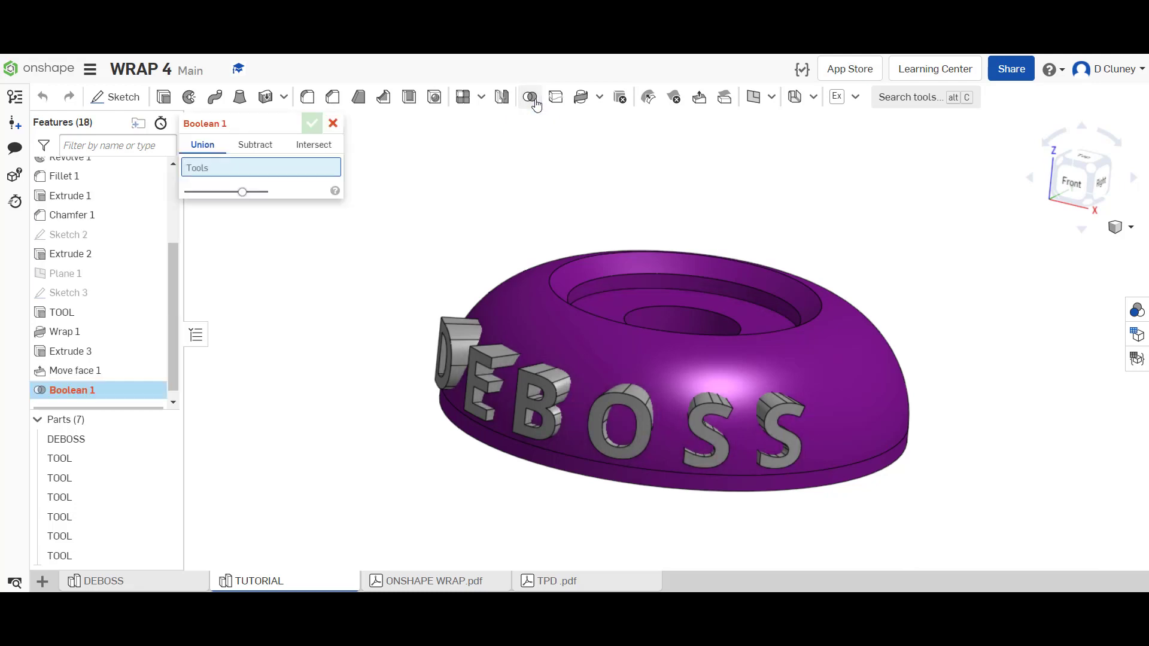
{"action": "left_click", "coordinate": [261, 146]}
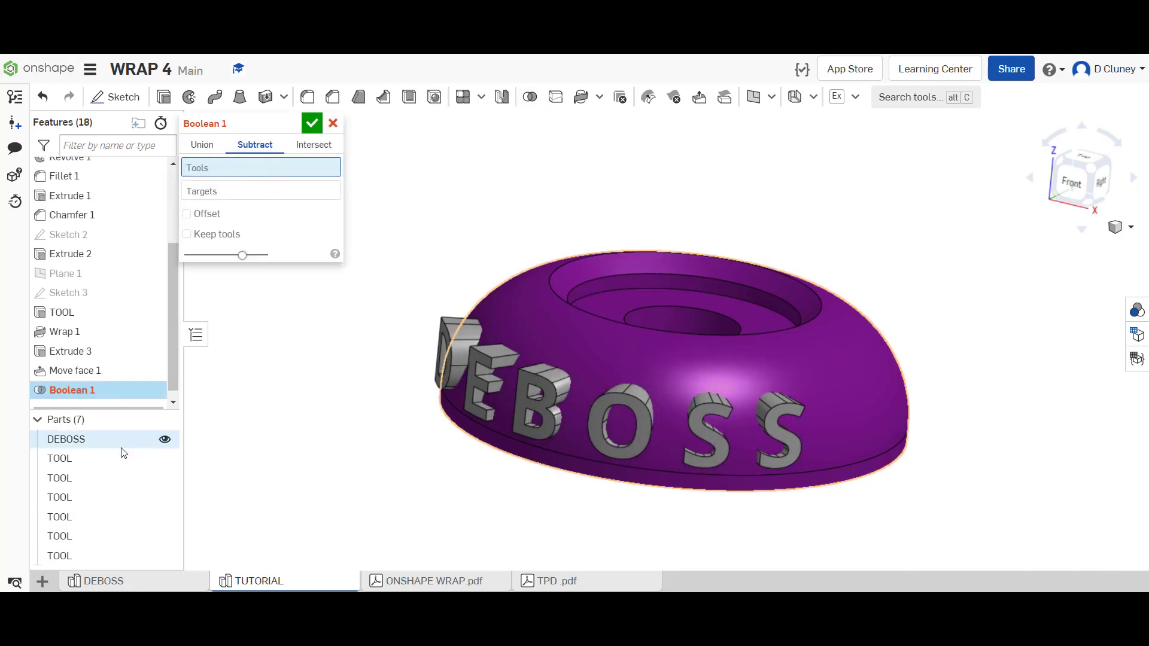
- Select the five TOOL letter parts as tools and the DEBOSS body as the target
{"action": "left_click", "coordinate": [97, 459]}
{"action": "left_click", "coordinate": [91, 478]}
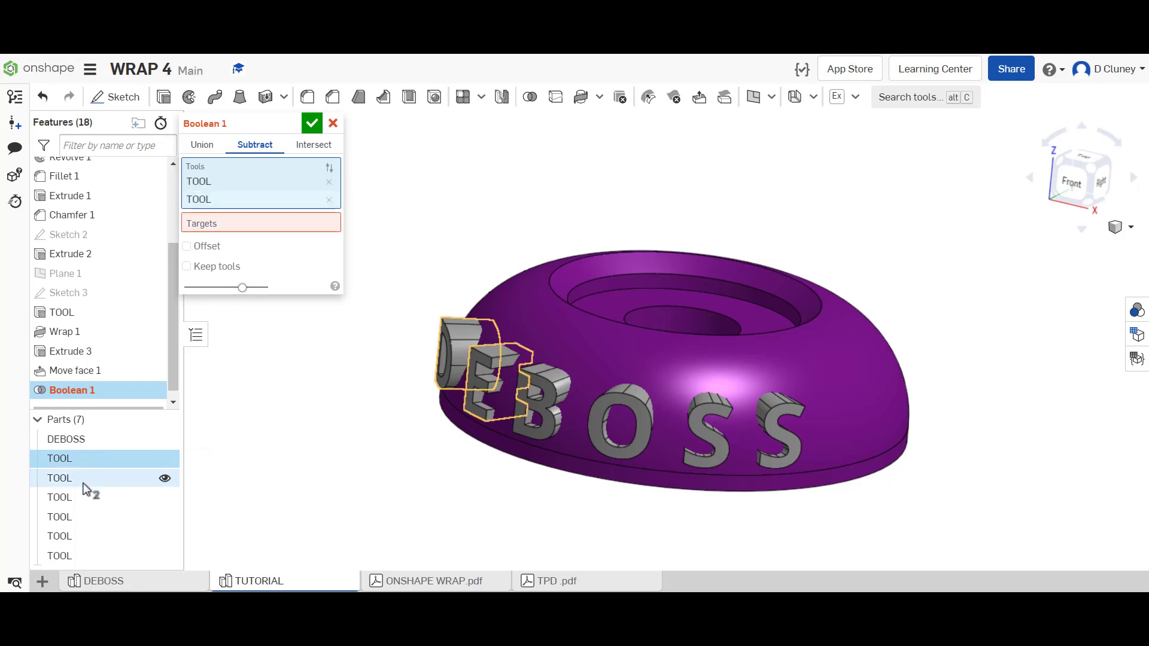
{"action": "left_click", "coordinate": [88, 497]}
{"action": "left_click", "coordinate": [85, 517]}
{"action": "left_click", "coordinate": [83, 537]}
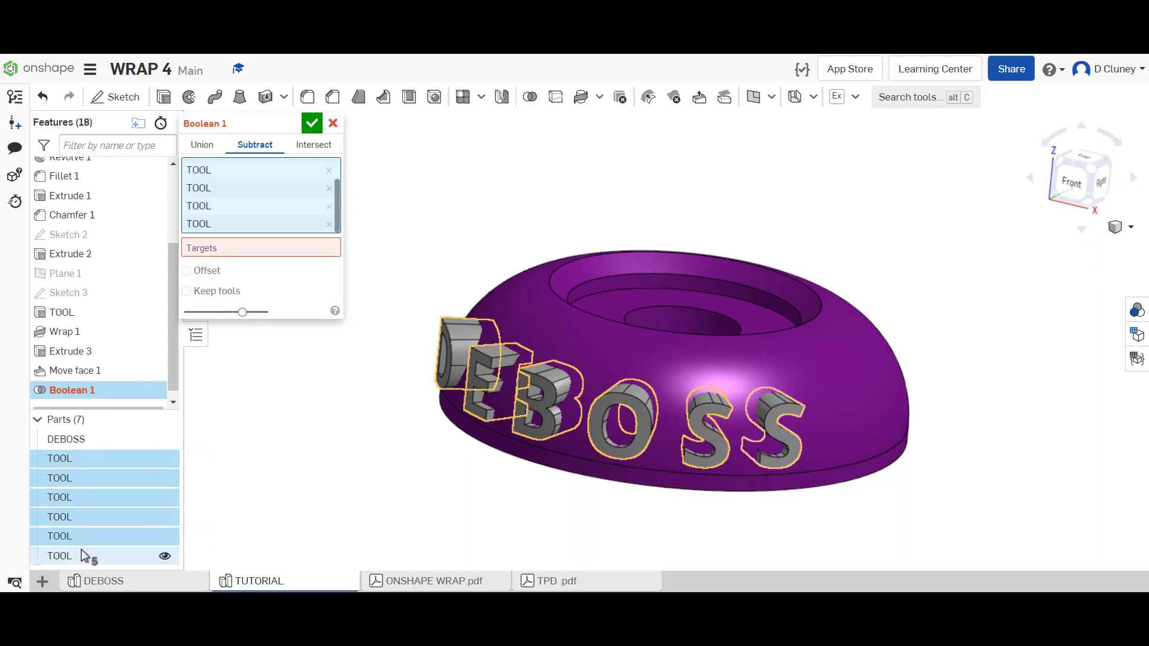
{"action": "left_click", "coordinate": [279, 250]}
{"action": "left_click", "coordinate": [558, 329]}
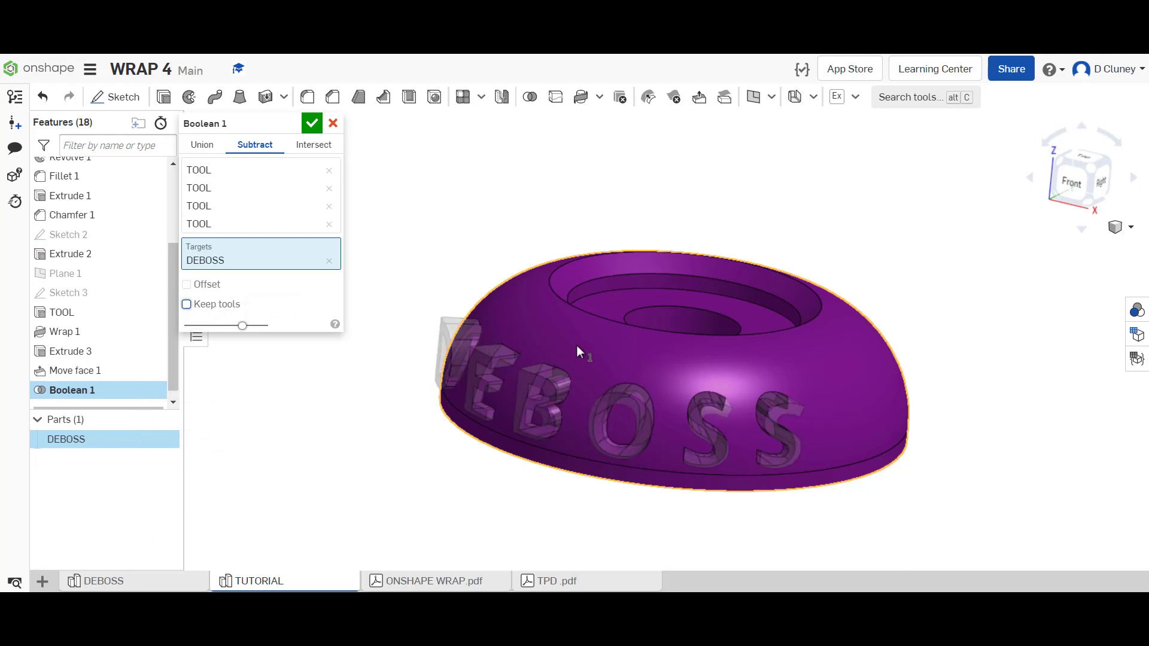
- Accept Boolean 1 and orbit and zoom to inspect the letters cut into the dome
{"action": "left_click", "coordinate": [312, 123]}
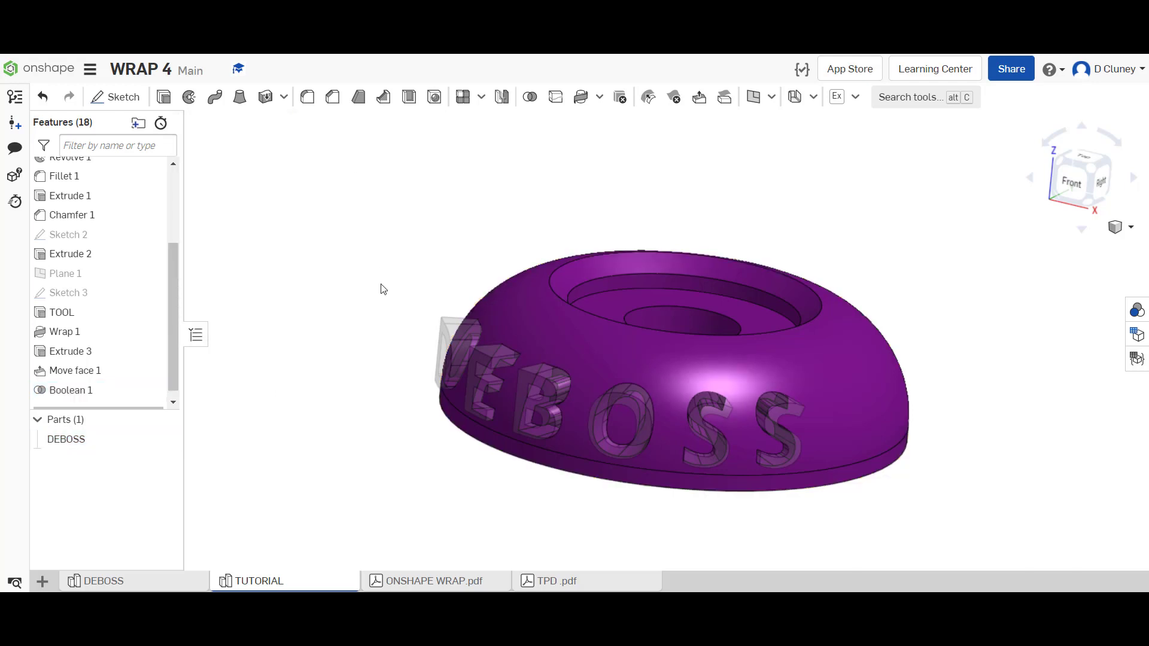
{"action": "right_click_drag", "start_coordinate": [376, 290], "coordinate": [406, 302]}
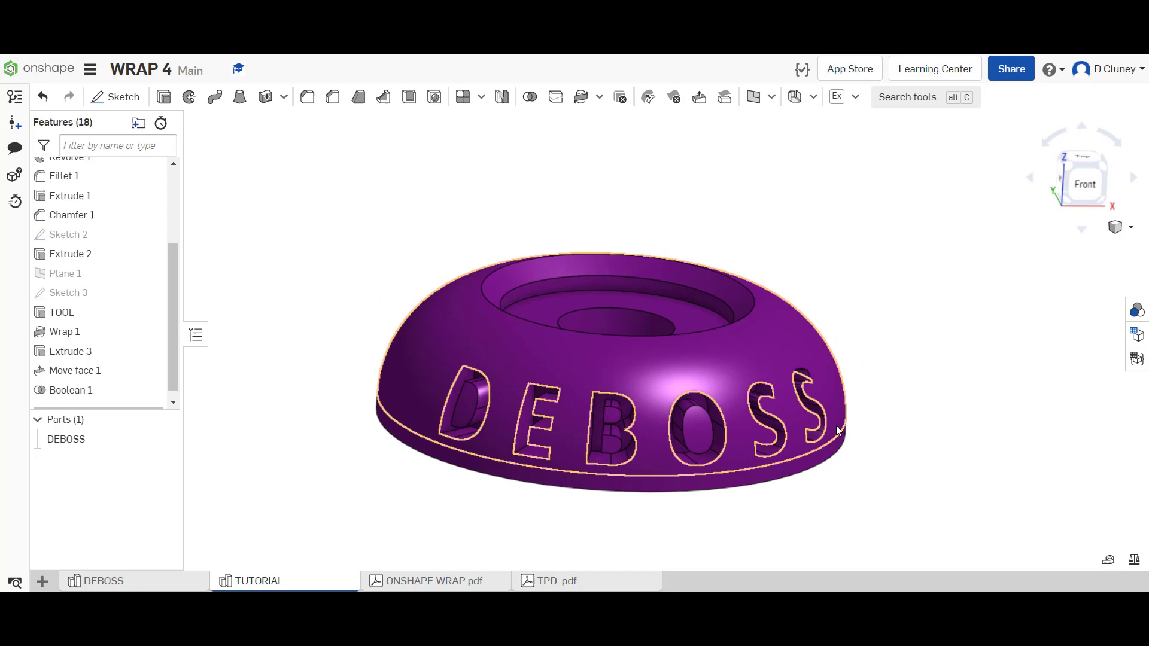
{"action": "scroll", "coordinate": [835, 425], "scroll_direction": "up", "scroll_amount": 5}
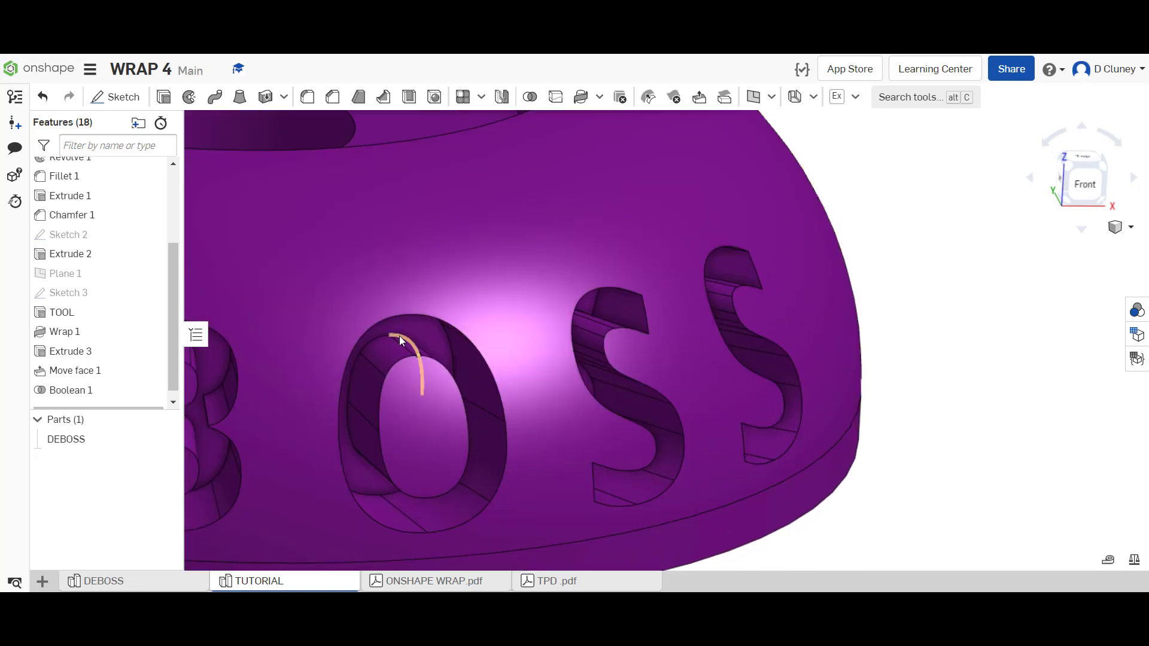
{"action": "scroll", "coordinate": [422, 356], "scroll_direction": "down", "scroll_amount": 2}
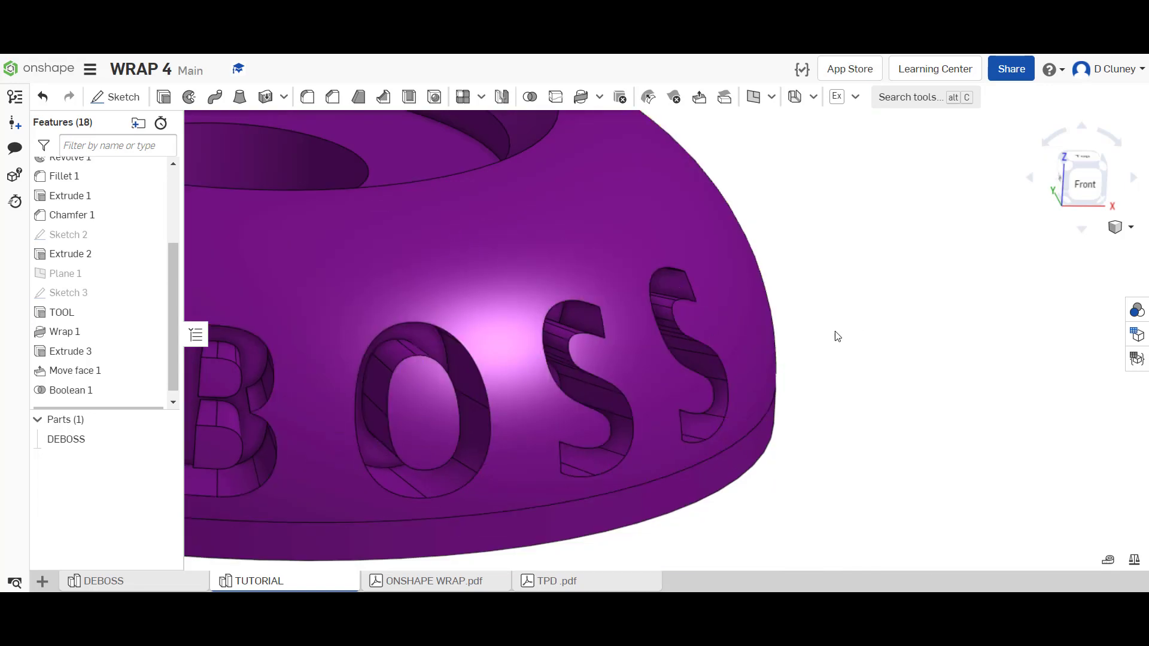
{"action": "scroll", "coordinate": [824, 337], "scroll_direction": "down", "scroll_amount": 4}
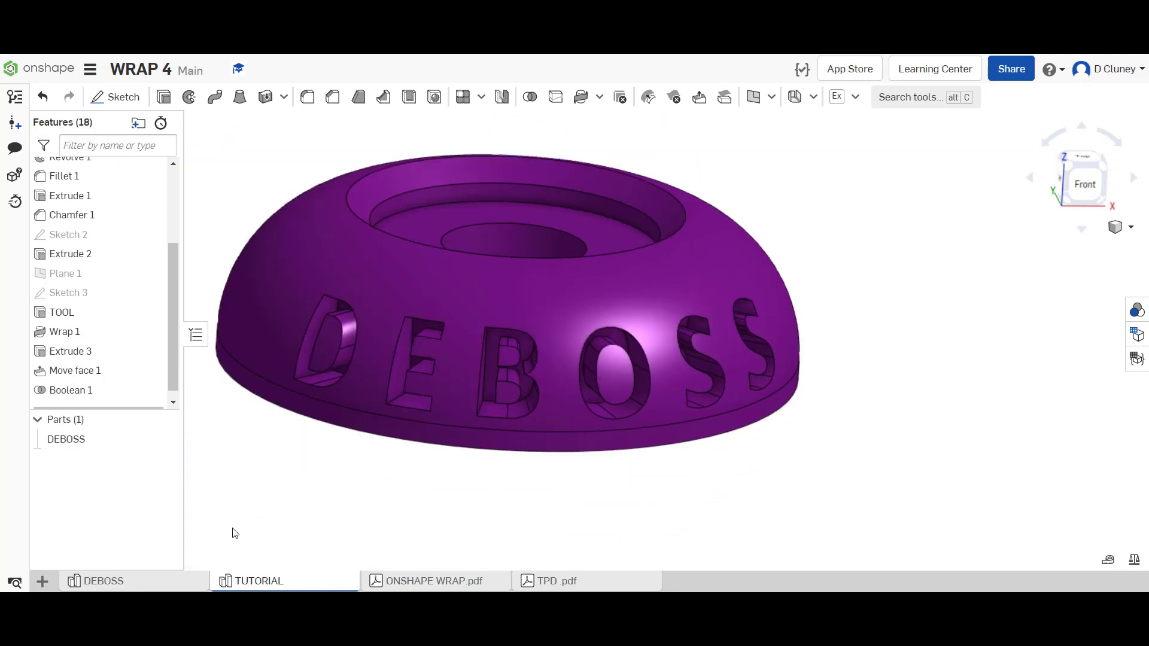
- Roll the DEBOSS reference history forward past Replace face 1 through Replace face 6
{"action": "left_click", "coordinate": [180, 587]}
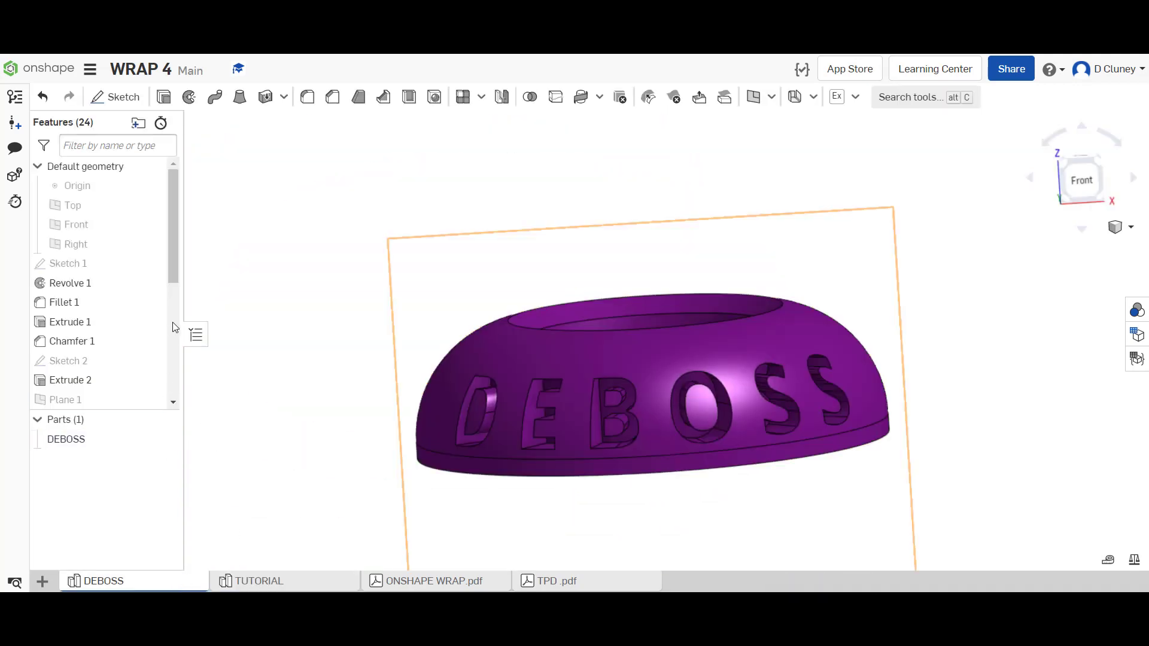
{"action": "left_click_drag", "start_coordinate": [160, 316], "coordinate": [151, 344]}
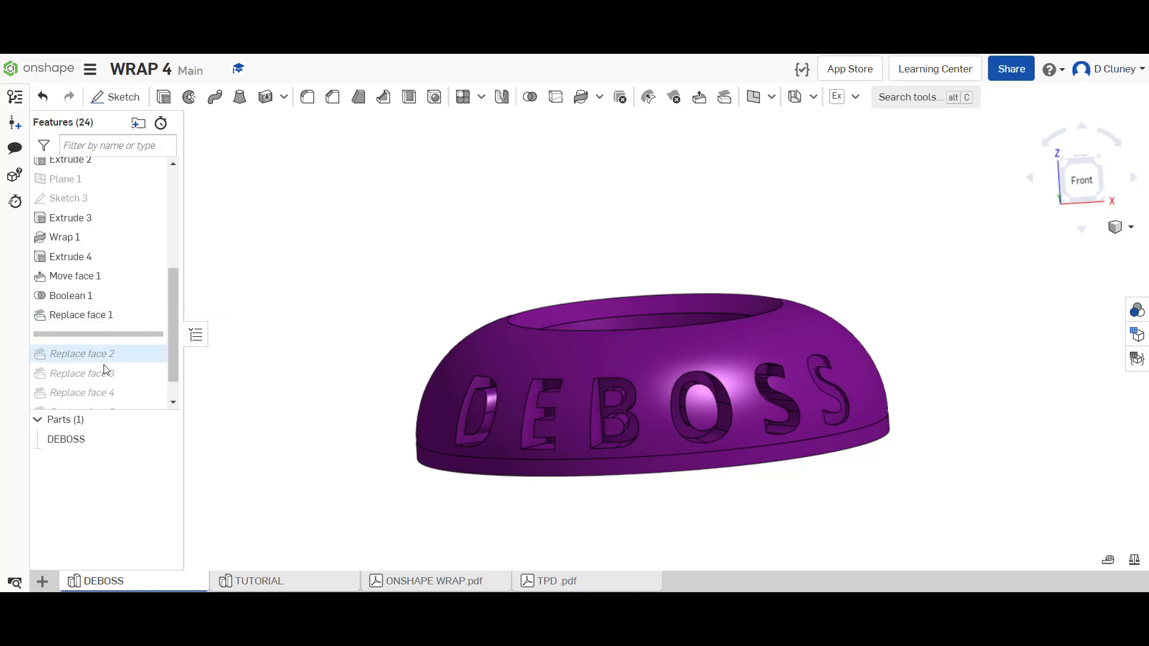
{"action": "left_click_drag", "start_coordinate": [144, 359], "coordinate": [141, 407]}
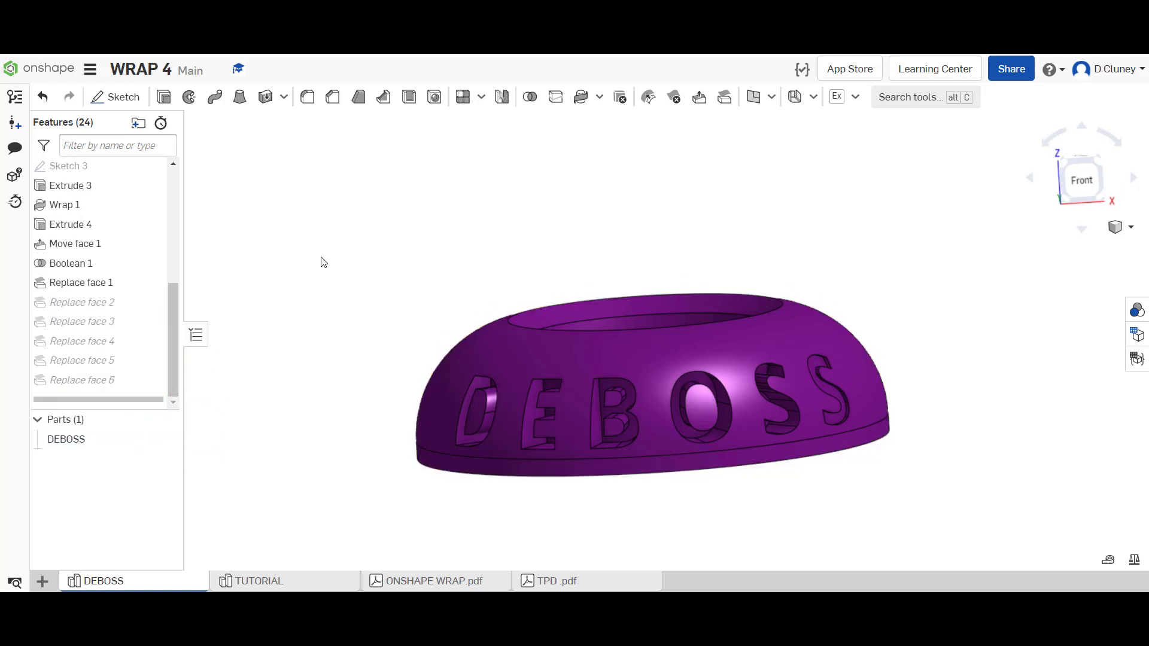
{"action": "key", "text": "Left"}
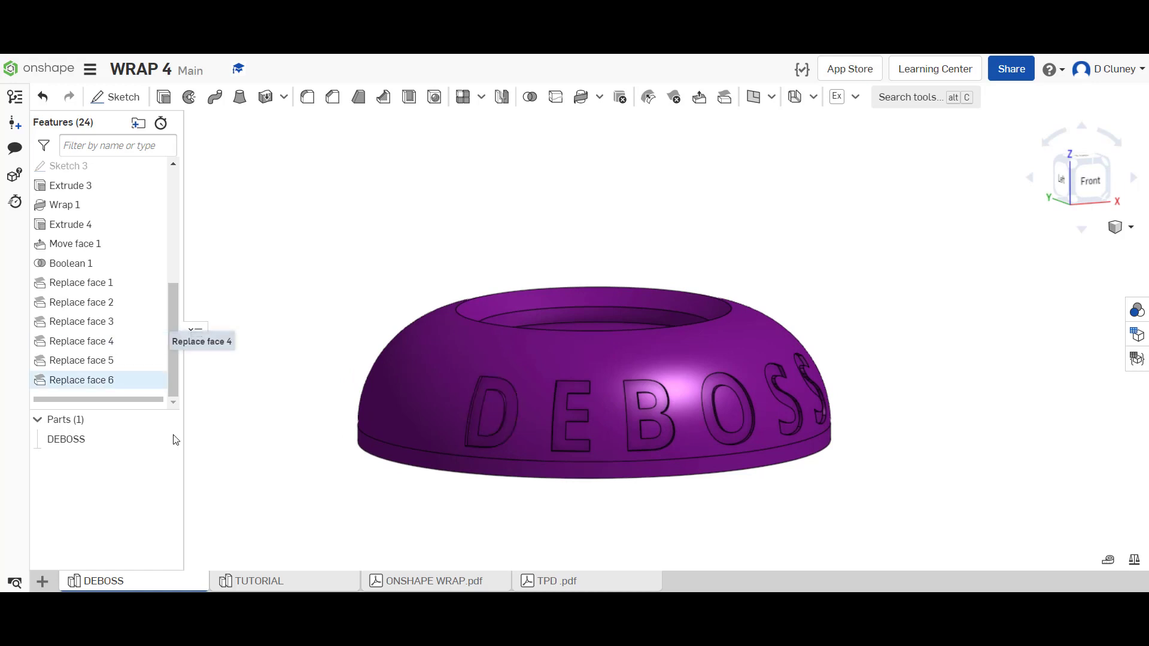
- Start Replace face 1, picking the rightmost S recess floor and the dome's curved face
{"action": "left_click", "coordinate": [279, 582]}
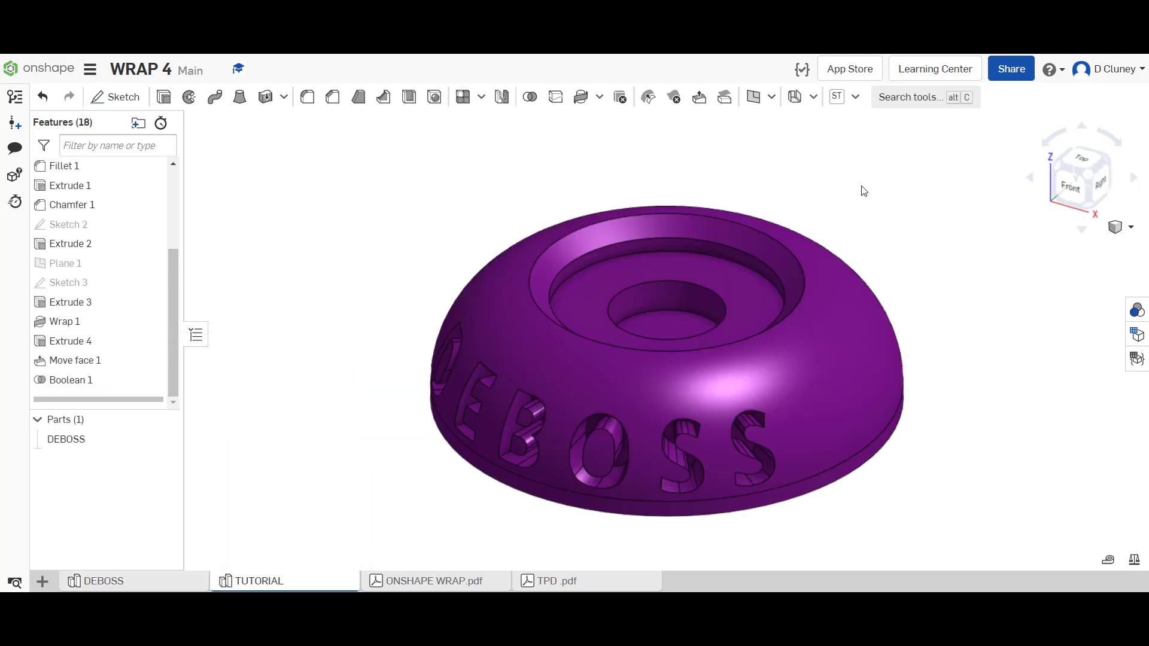
{"action": "left_click", "coordinate": [725, 98]}
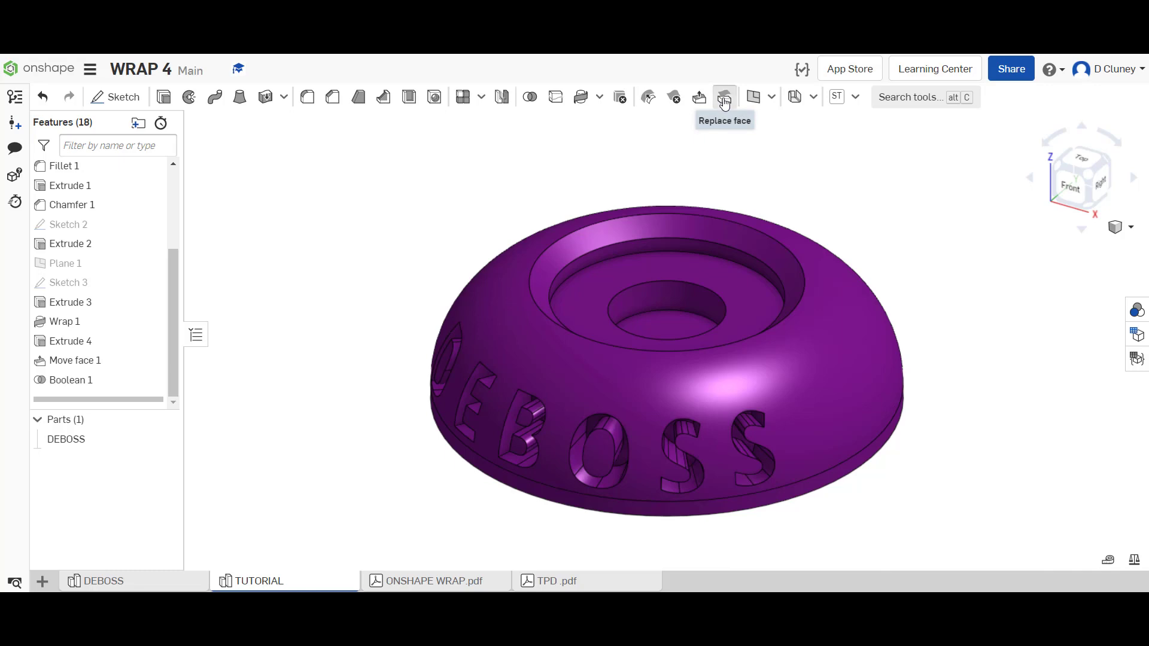
{"action": "scroll", "coordinate": [744, 502], "scroll_direction": "up", "scroll_amount": 5}
{"action": "scroll", "coordinate": [748, 493], "scroll_direction": "up", "scroll_amount": 3}
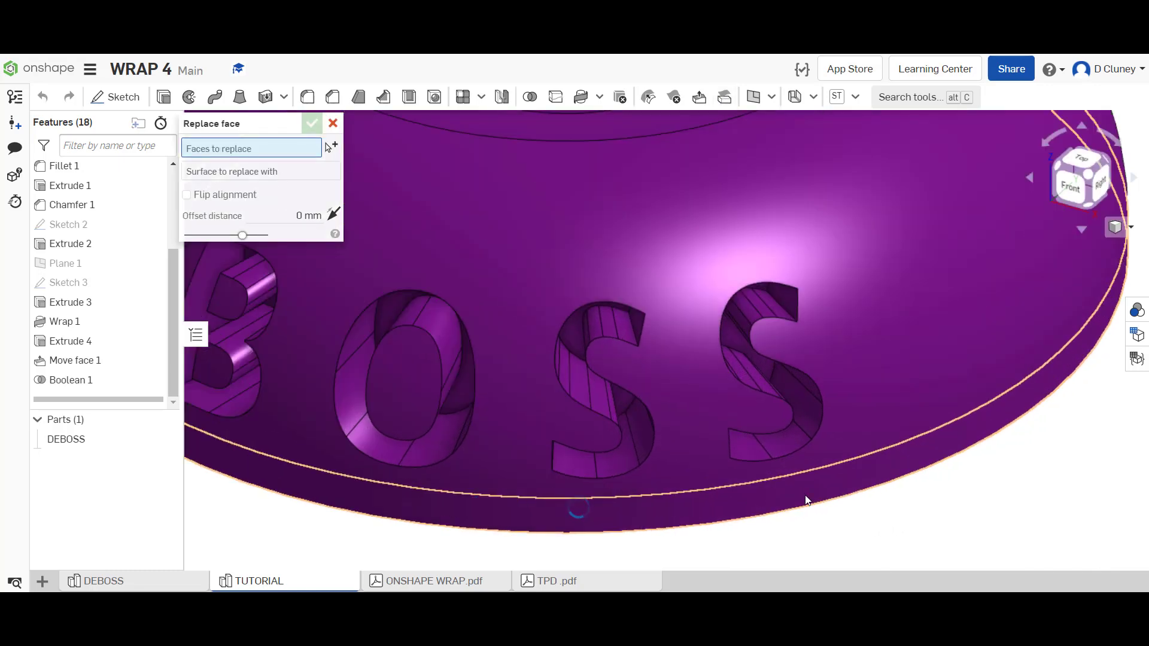
{"action": "right_click_drag", "start_coordinate": [748, 493], "coordinate": [797, 477]}
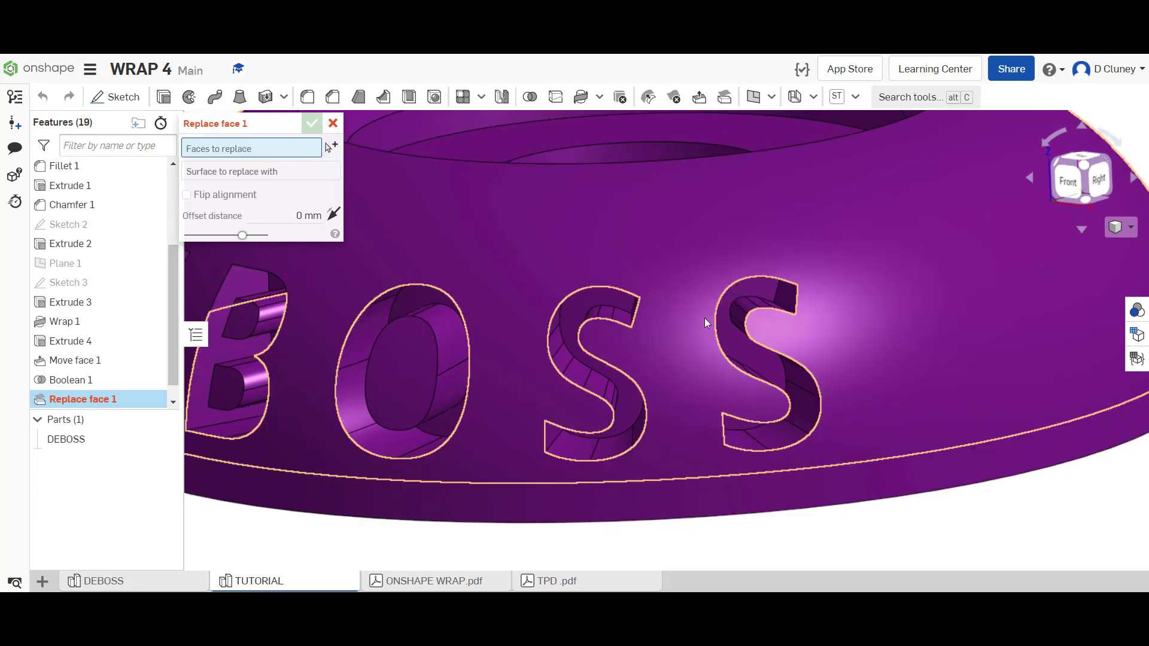
{"action": "left_click", "coordinate": [759, 292]}
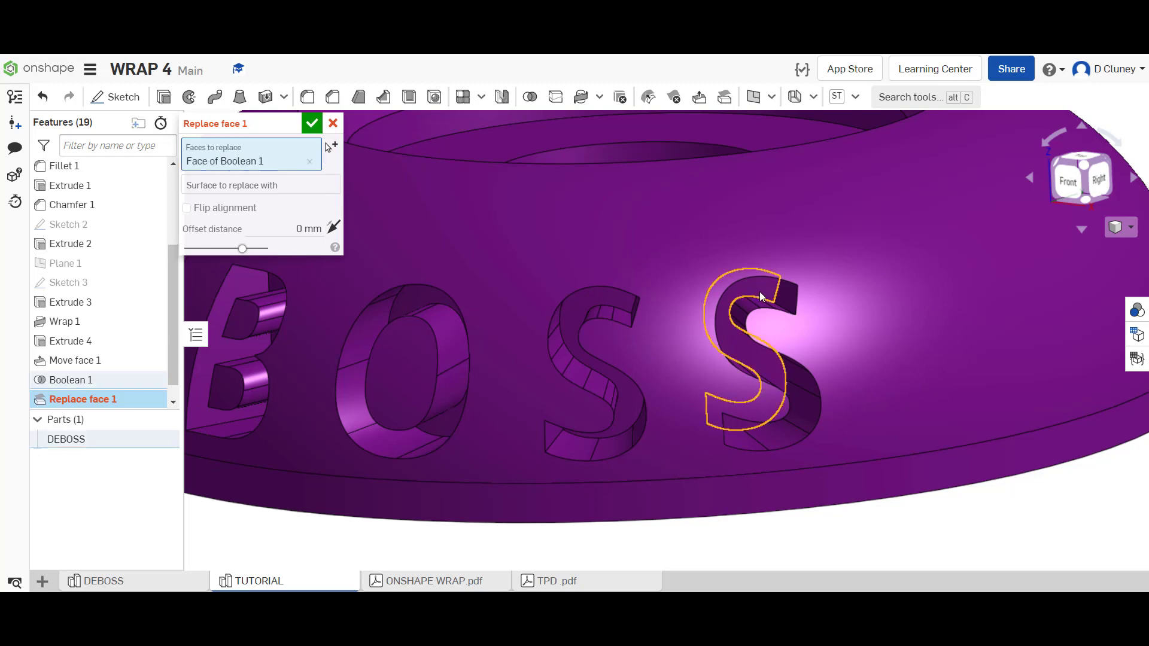
{"action": "left_click", "coordinate": [254, 190]}
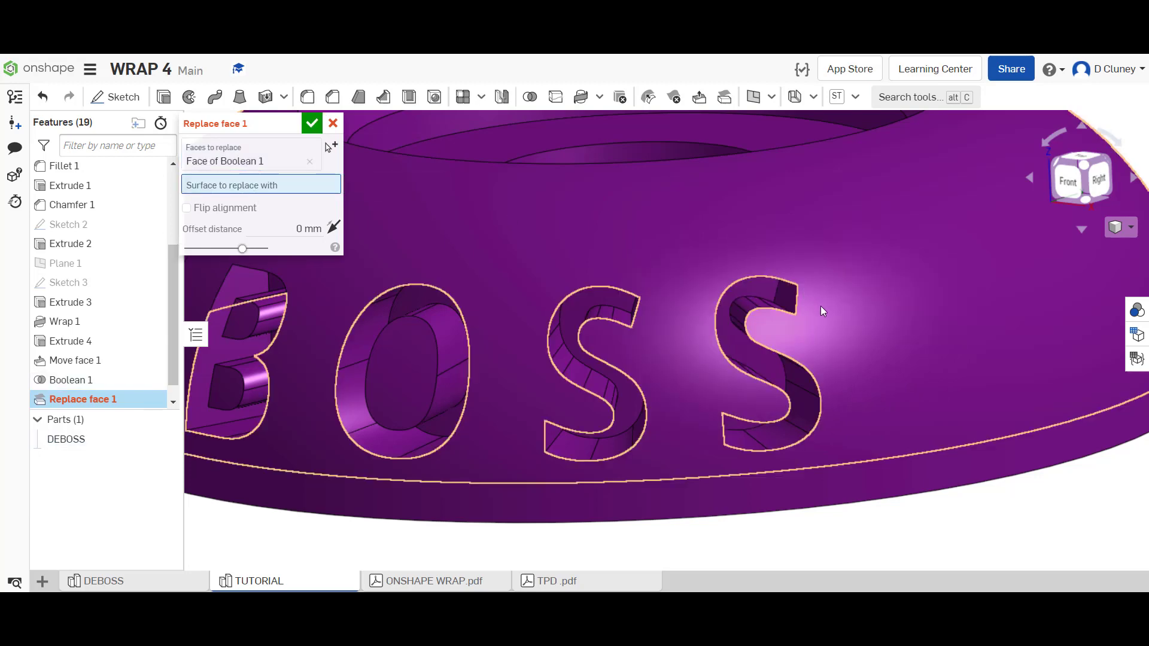
{"action": "scroll", "coordinate": [828, 314], "scroll_direction": "up", "scroll_amount": 3}
{"action": "scroll", "coordinate": [828, 314], "scroll_direction": "down", "scroll_amount": 6}
{"action": "right_click_drag", "start_coordinate": [833, 311], "coordinate": [913, 275]}
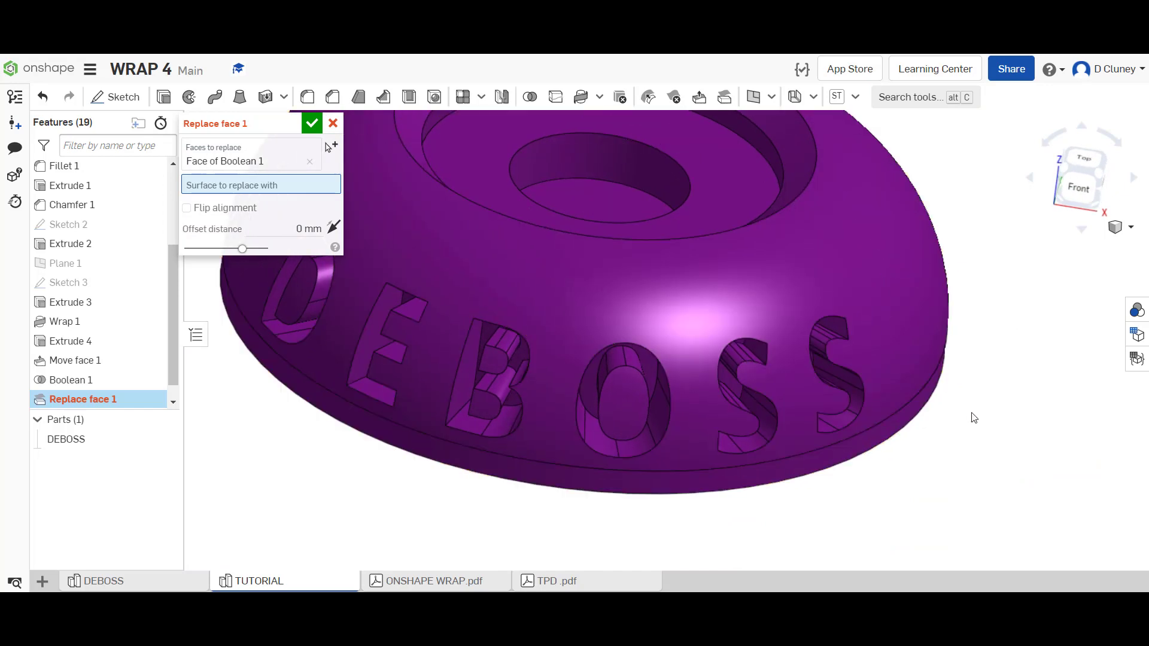
{"action": "left_click", "coordinate": [896, 386]}
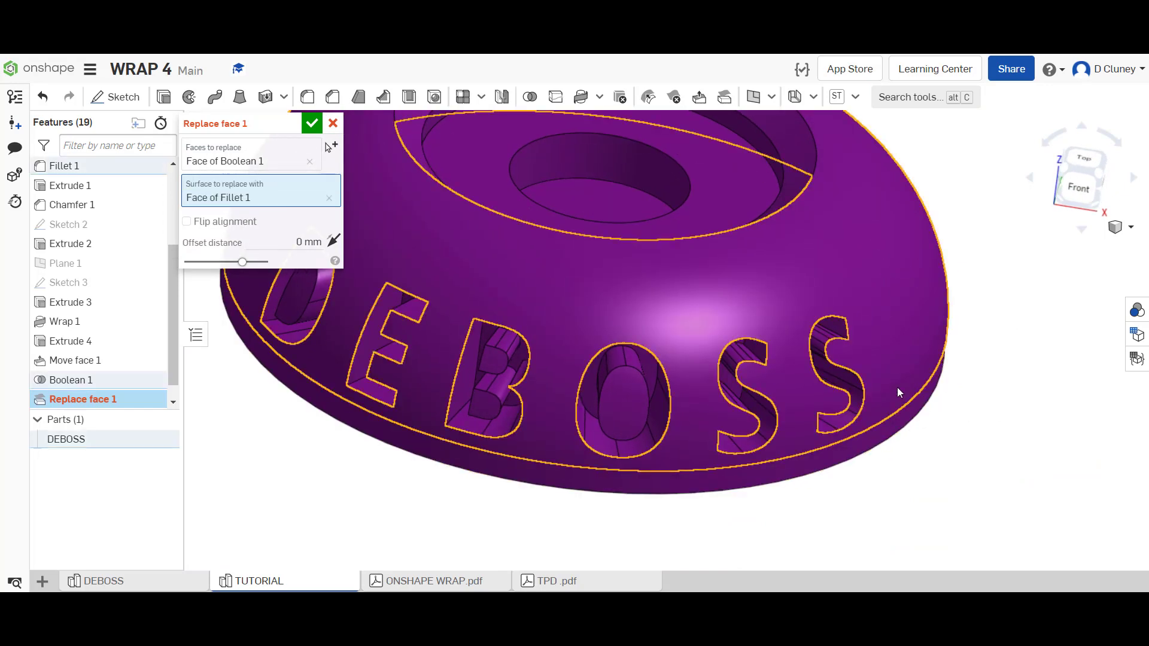
- Set a 1 mm offset, test Opposite direction, and commit Replace face 1
{"action": "left_click", "coordinate": [293, 242]}
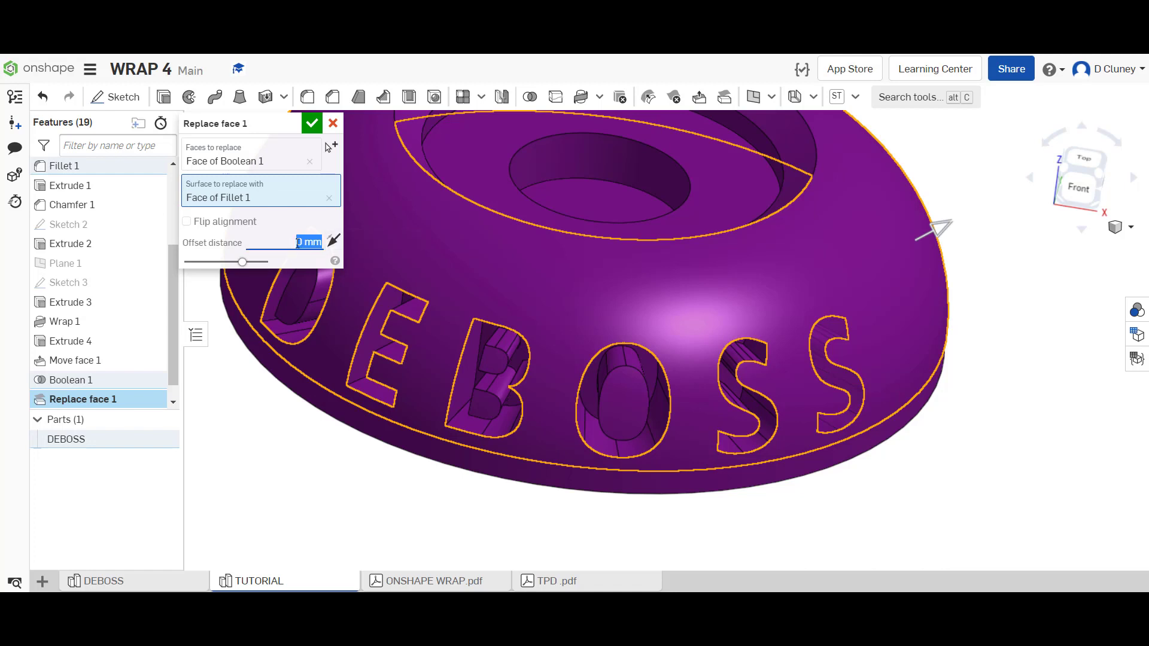
{"action": "type", "text": "1"}
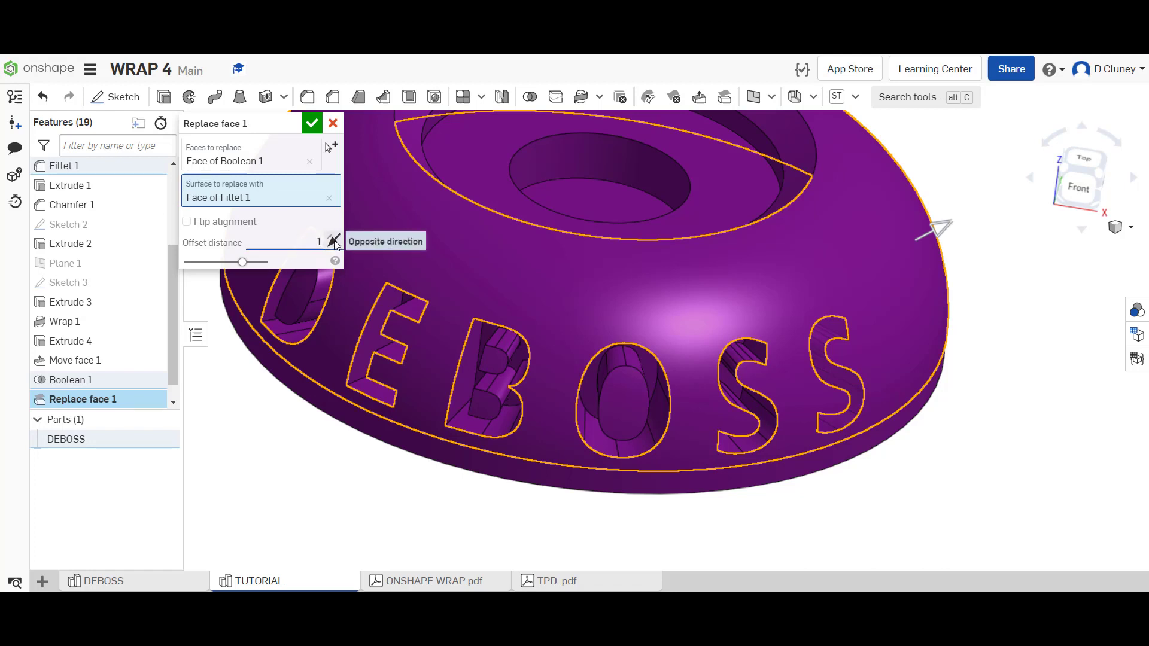
{"action": "left_click", "coordinate": [333, 242]}
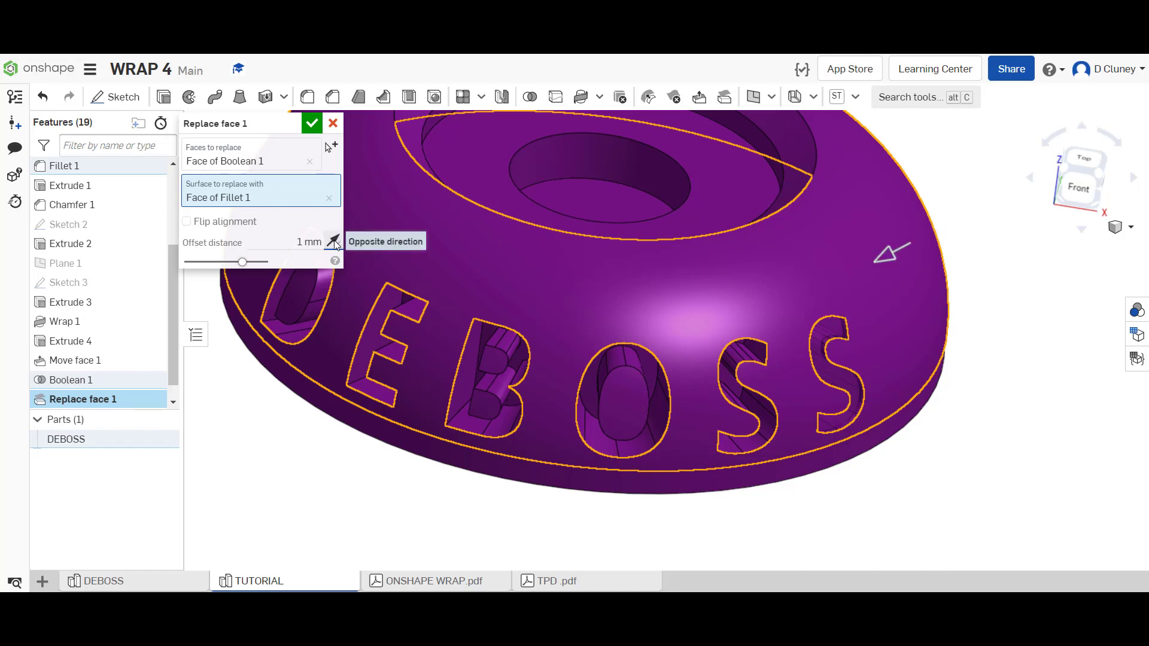
{"action": "scroll", "coordinate": [861, 347], "scroll_direction": "up", "scroll_amount": 5}
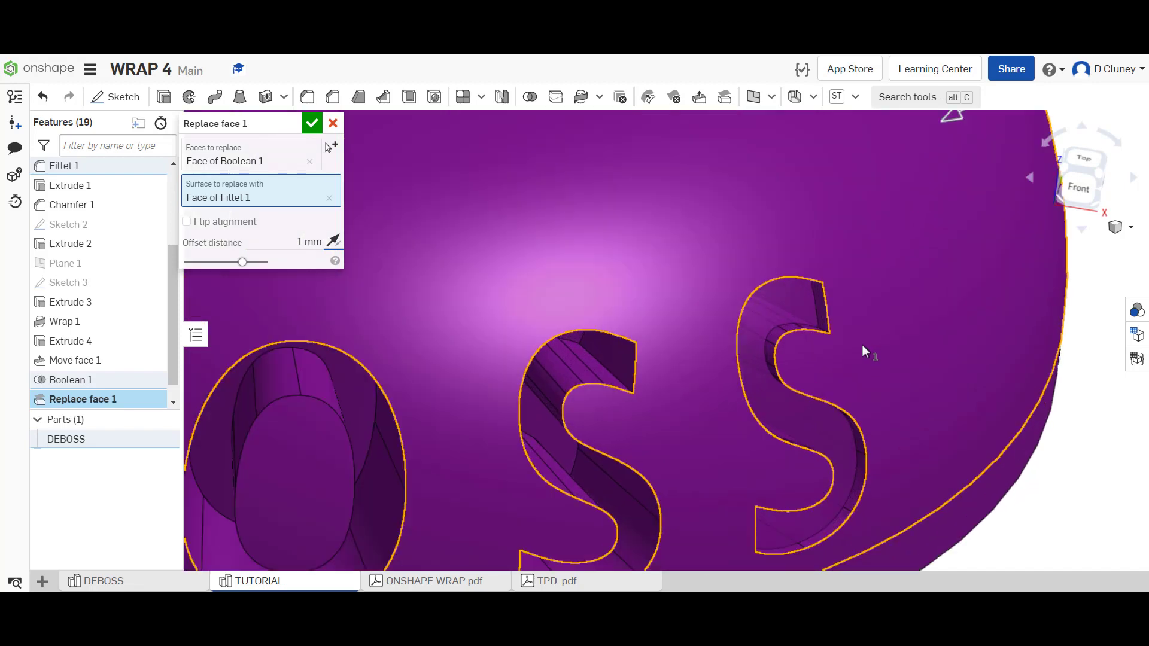
{"action": "scroll", "coordinate": [861, 345], "scroll_direction": "up", "scroll_amount": 2}
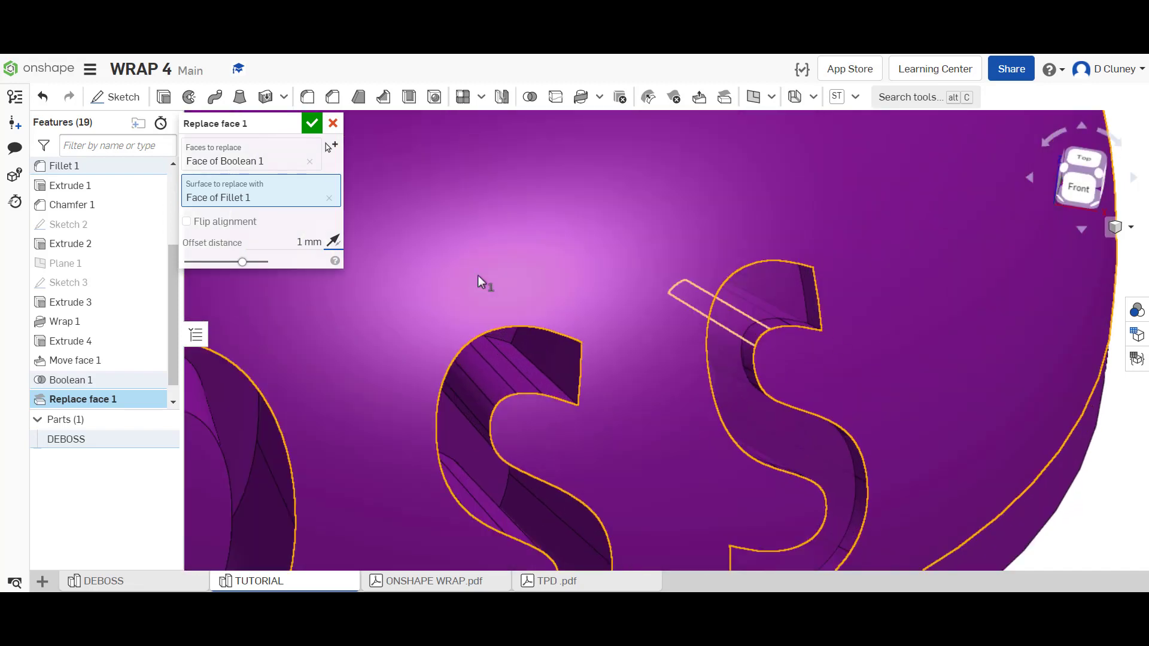
{"action": "left_click", "coordinate": [333, 242]}
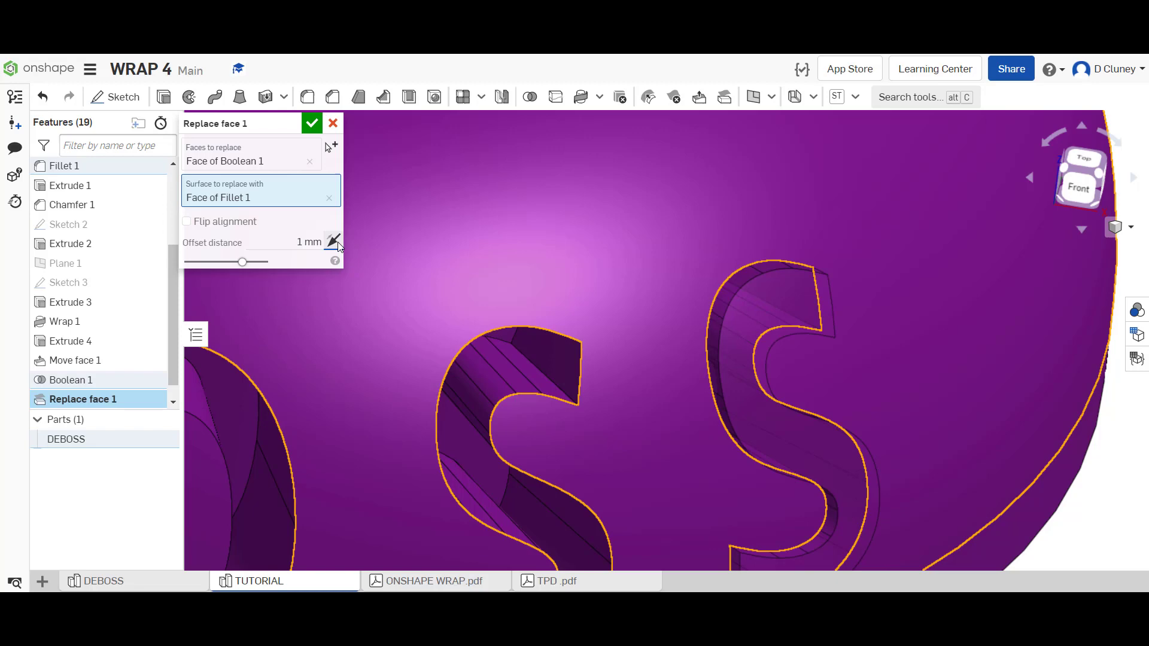
{"action": "left_click", "coordinate": [334, 242]}
{"action": "left_click", "coordinate": [312, 124]}
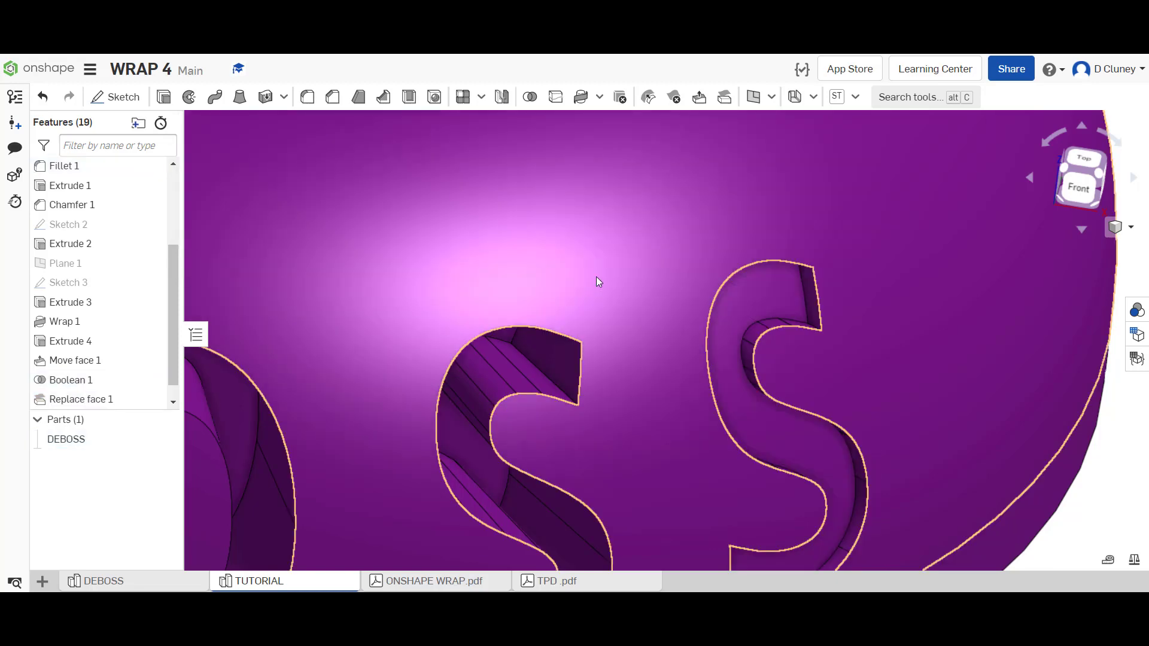
- Create Replace face 2, mapping an S letter face onto the fillet surface
{"action": "scroll", "coordinate": [596, 276], "scroll_direction": "down", "scroll_amount": 5}
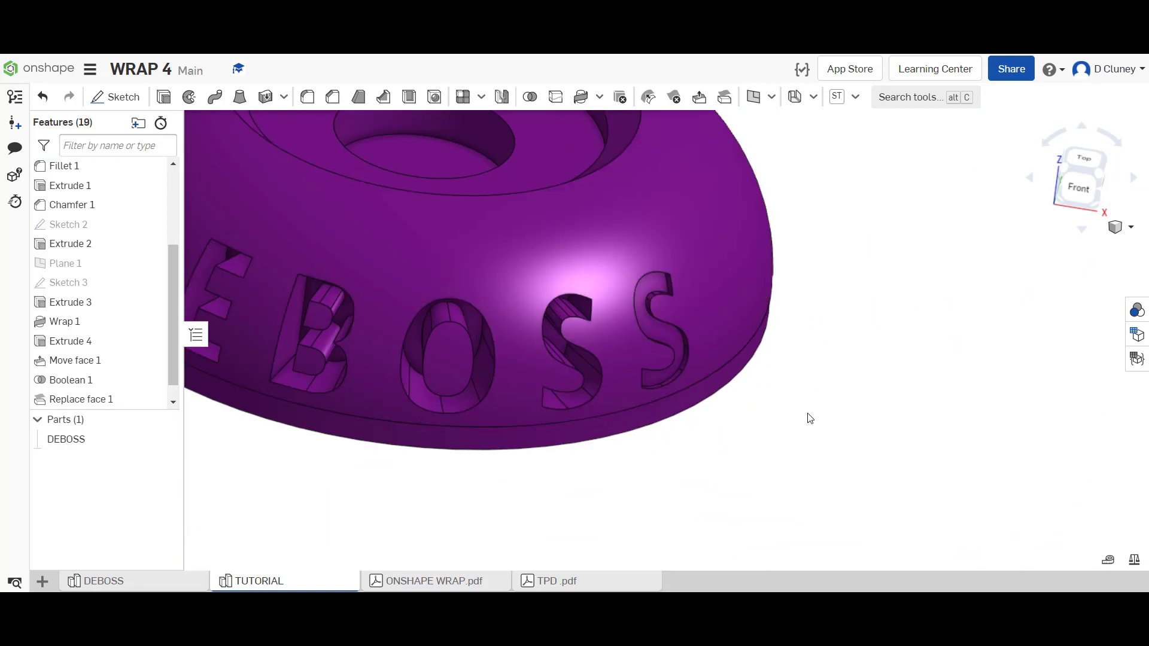
{"action": "right_click_drag", "start_coordinate": [760, 398], "coordinate": [758, 379]}
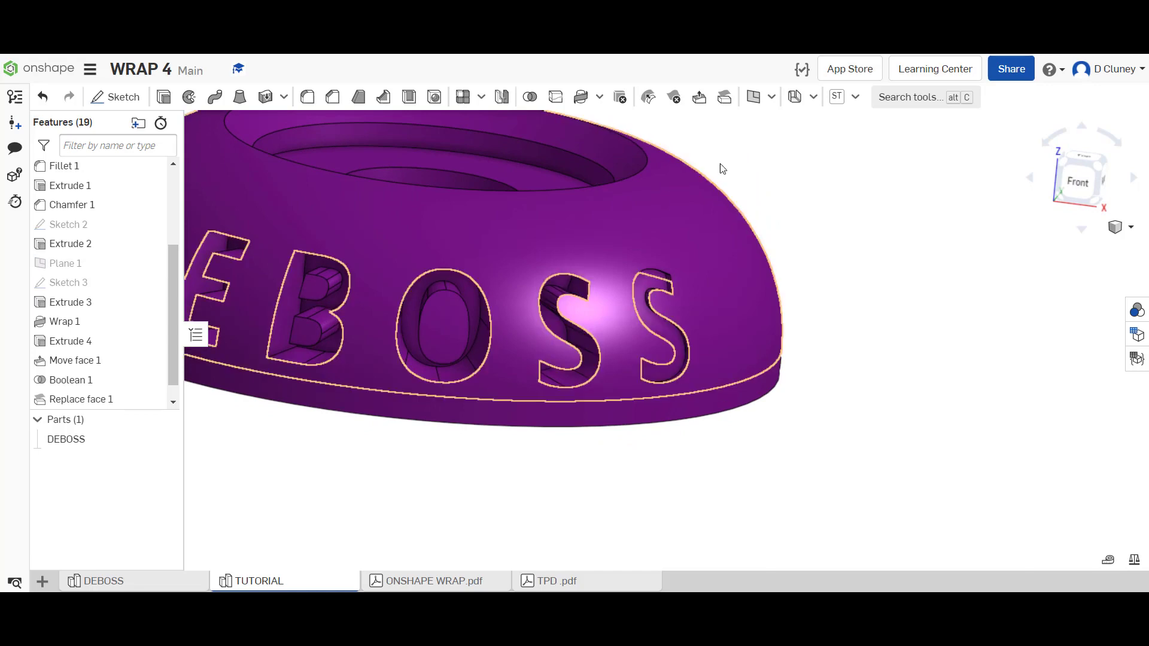
{"action": "left_click", "coordinate": [725, 97]}
{"action": "left_click", "coordinate": [542, 273]}
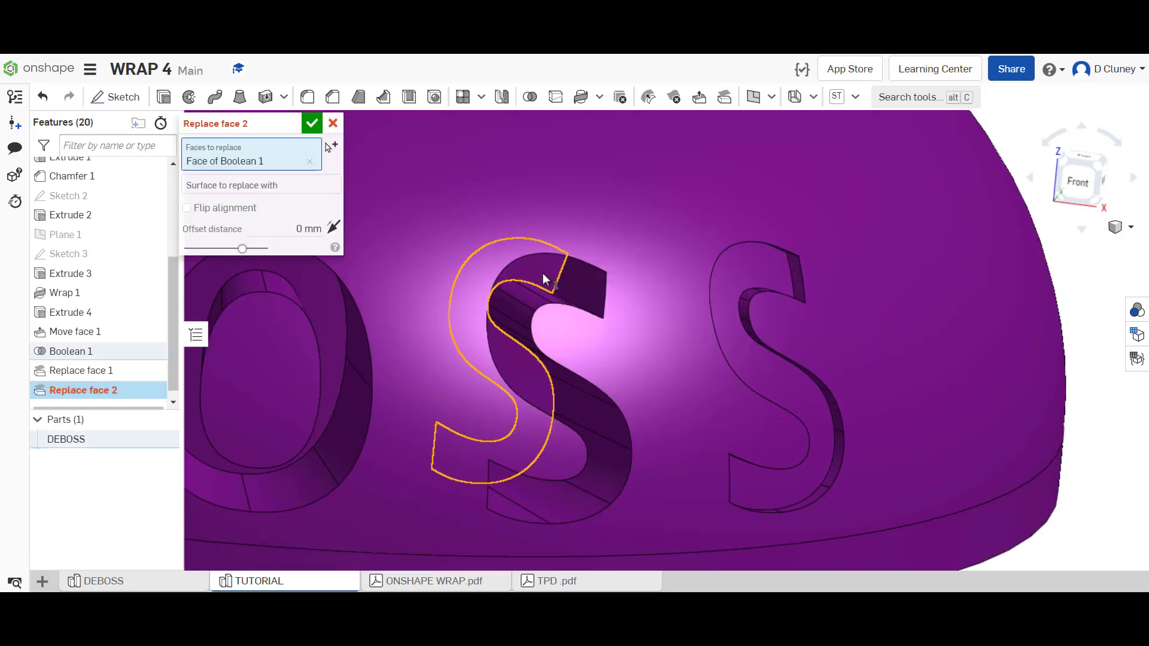
{"action": "scroll", "coordinate": [691, 313], "scroll_direction": "down", "scroll_amount": 3}
{"action": "right_click_drag", "start_coordinate": [691, 313], "coordinate": [594, 443]}
{"action": "left_click", "coordinate": [594, 443]}
{"action": "left_click", "coordinate": [323, 241]}
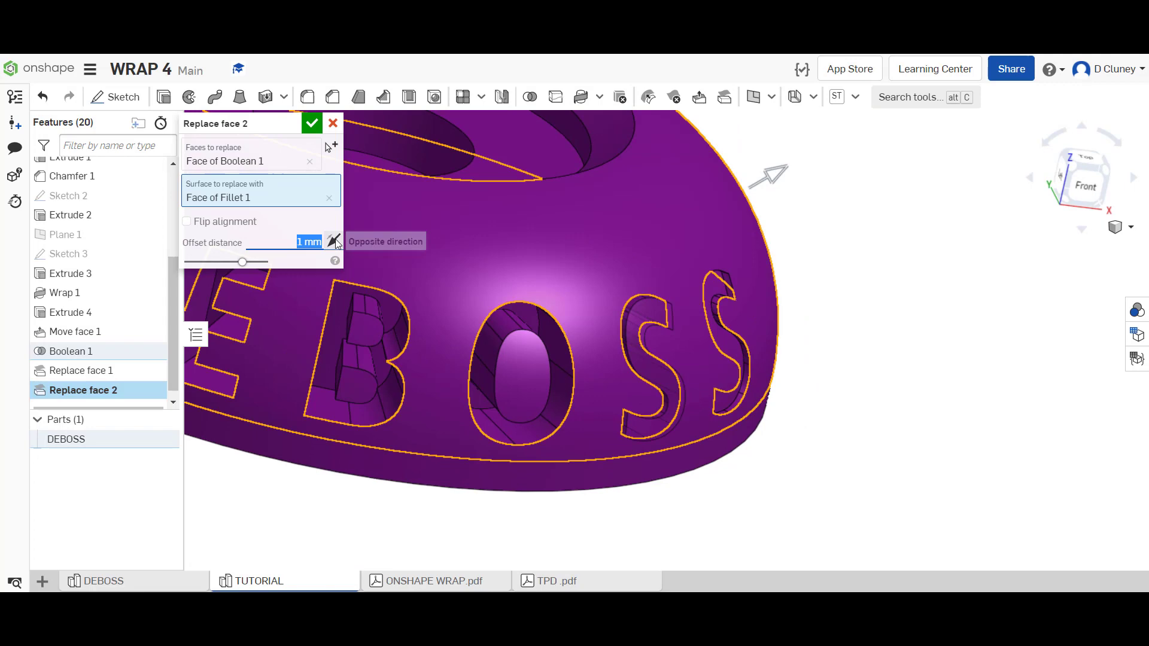
{"action": "scroll", "coordinate": [598, 359], "scroll_direction": "up", "scroll_amount": 5}
{"action": "key", "text": "Return"}
- Create Replace face 3, mapping another letter face onto the fillet surface
{"action": "scroll", "coordinate": [362, 403], "scroll_direction": "down", "scroll_amount": 5}
{"action": "left_click", "coordinate": [724, 97]}
{"action": "scroll", "coordinate": [422, 187], "scroll_direction": "up", "scroll_amount": 5}
{"action": "left_click", "coordinate": [423, 188]}
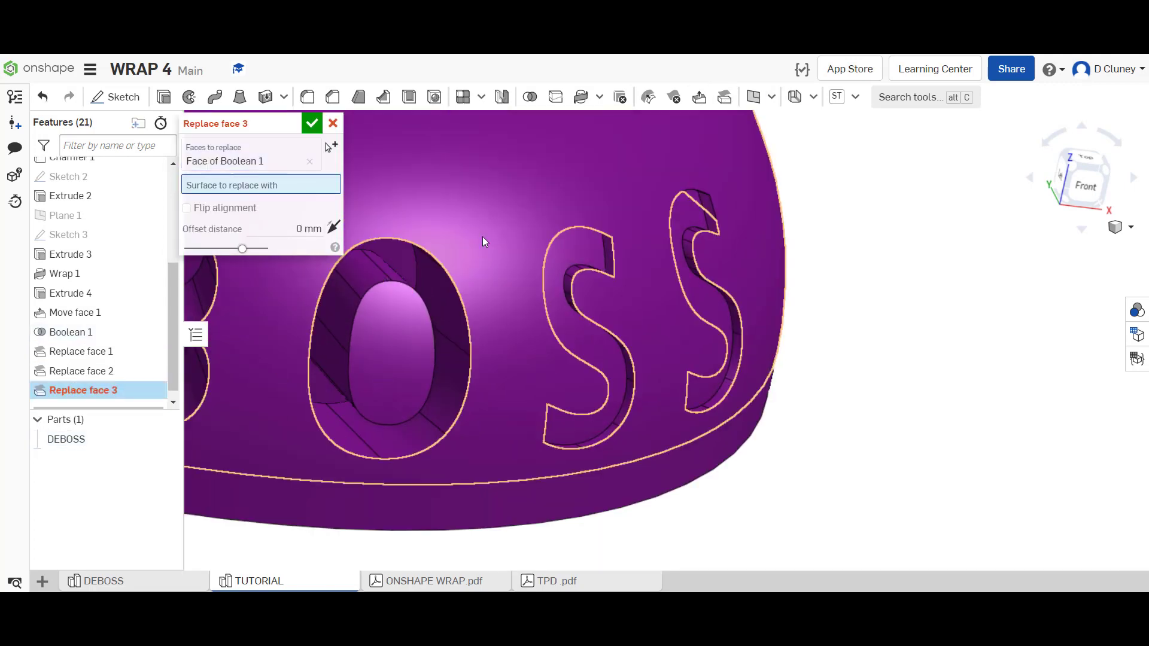
{"action": "left_click", "coordinate": [482, 235]}
{"action": "key", "text": "Return"}
- Create Replace face 4 at 1 mm offset, re-picking the fillet surface and unflipping alignment
{"action": "scroll", "coordinate": [266, 441], "scroll_direction": "down", "scroll_amount": 3}
{"action": "right_click_drag", "start_coordinate": [265, 441], "coordinate": [289, 454]}
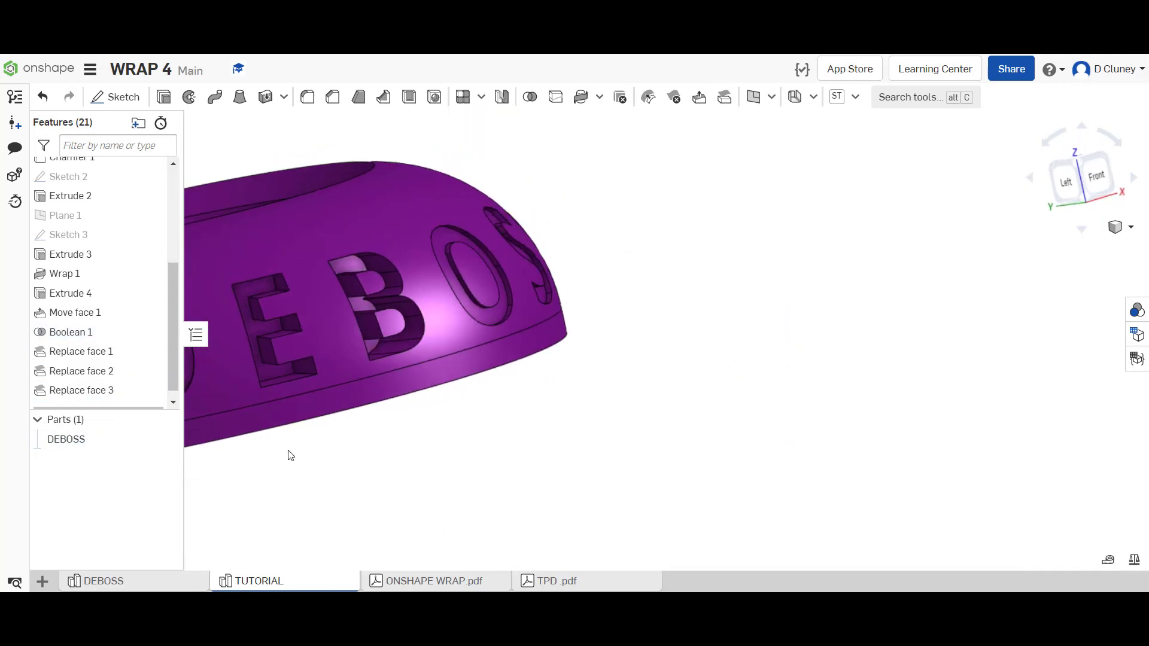
{"action": "scroll", "coordinate": [880, 316], "scroll_direction": "up", "scroll_amount": 5}
{"action": "left_click", "coordinate": [724, 97]}
{"action": "left_click", "coordinate": [737, 260]}
{"action": "left_click", "coordinate": [718, 201]}
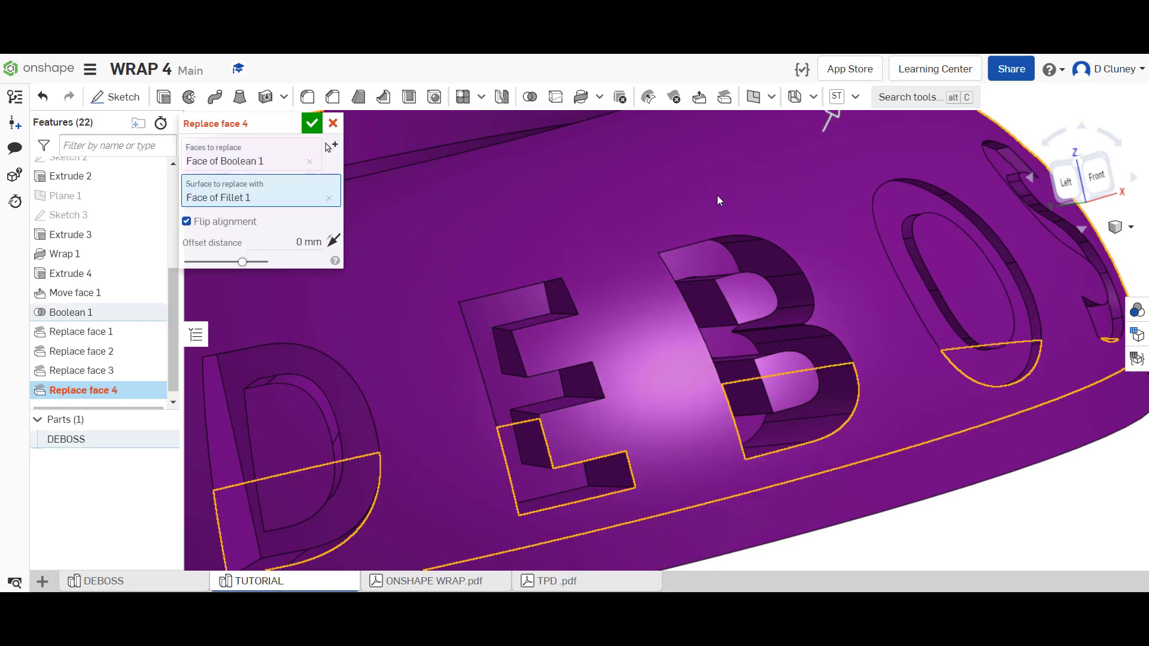
{"action": "scroll", "coordinate": [717, 201], "scroll_direction": "down", "scroll_amount": 3}
{"action": "left_click", "coordinate": [308, 241]}
{"action": "type", "text": "1"}
{"action": "key", "text": "Return"}
{"action": "left_click", "coordinate": [328, 198]}
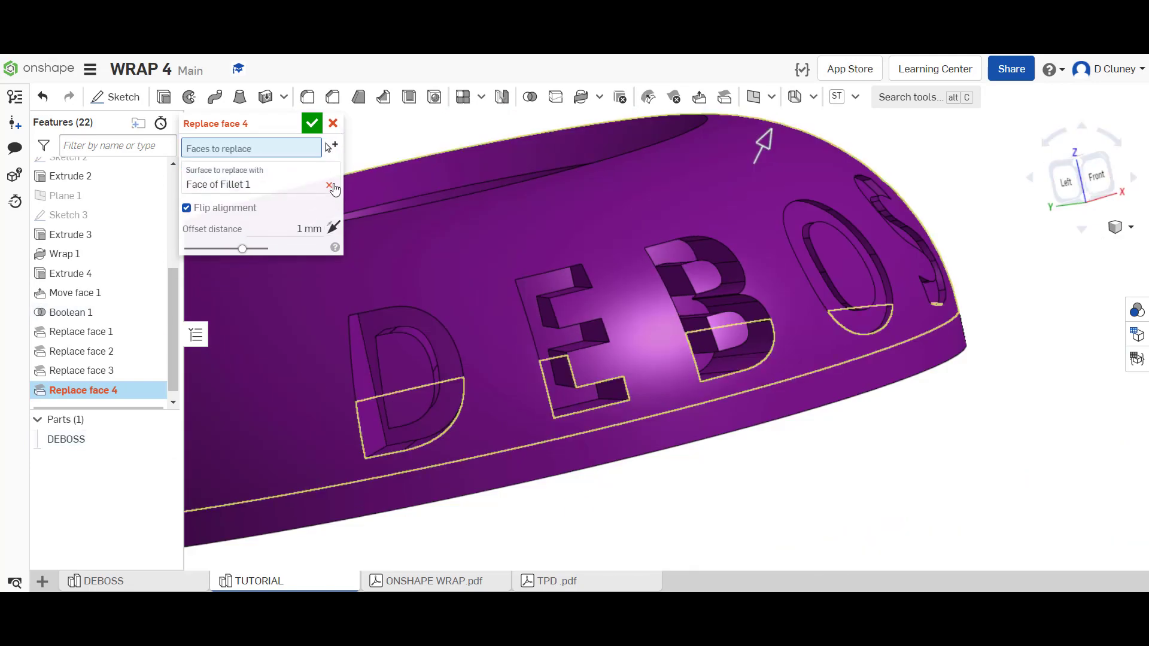
{"action": "right_click_drag", "start_coordinate": [688, 388], "coordinate": [801, 439]}
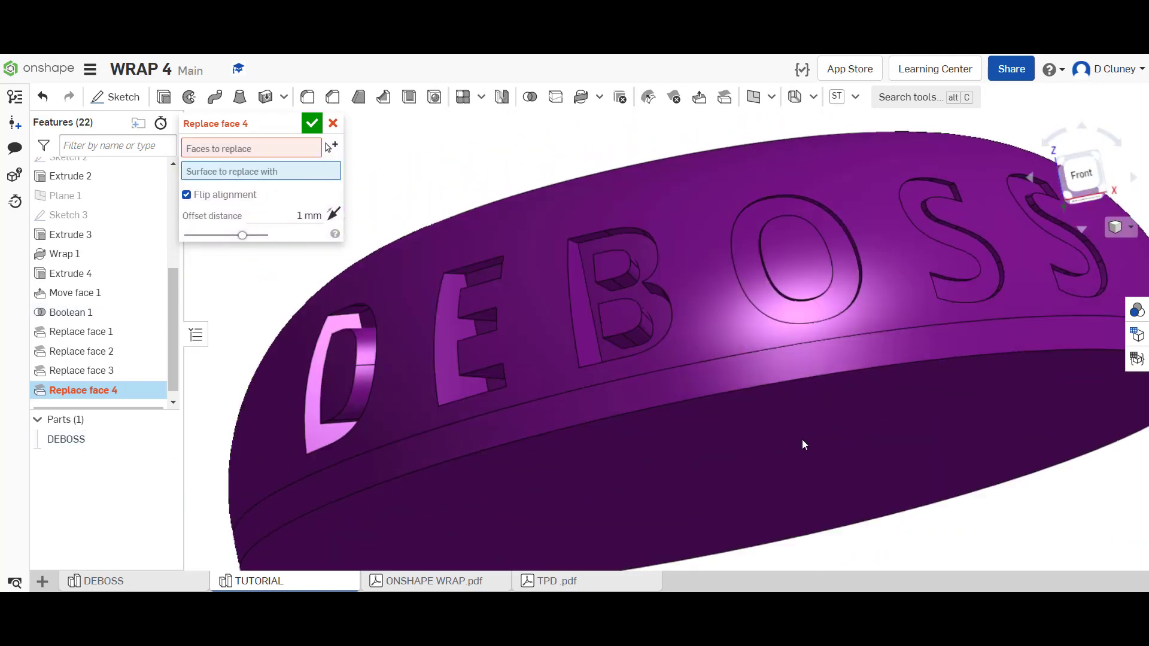
{"action": "left_click", "coordinate": [555, 353]}
{"action": "right_click_drag", "start_coordinate": [555, 353], "coordinate": [419, 251]}
{"action": "left_click", "coordinate": [241, 223]}
{"action": "right_click_drag", "start_coordinate": [241, 229], "coordinate": [226, 317]}
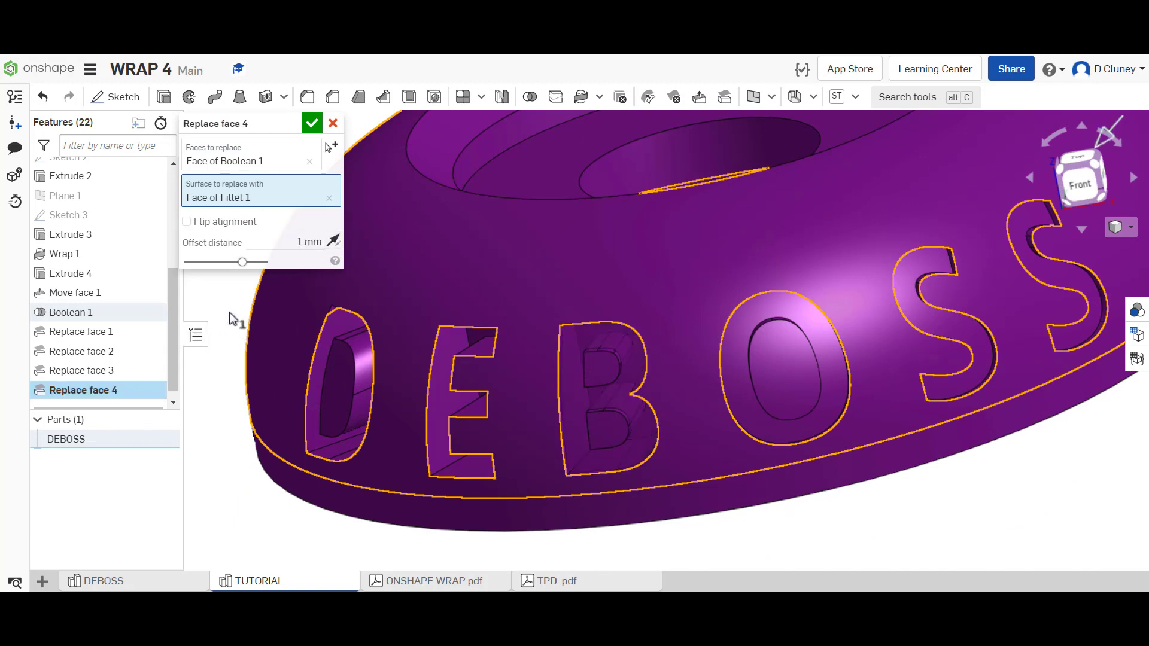
{"action": "key", "text": "Return"}
- Create Replace face 5, mapping the E letter face onto the fillet surface
{"action": "left_click", "coordinate": [598, 377]}
{"action": "left_click", "coordinate": [724, 97]}
{"action": "left_click", "coordinate": [607, 281]}
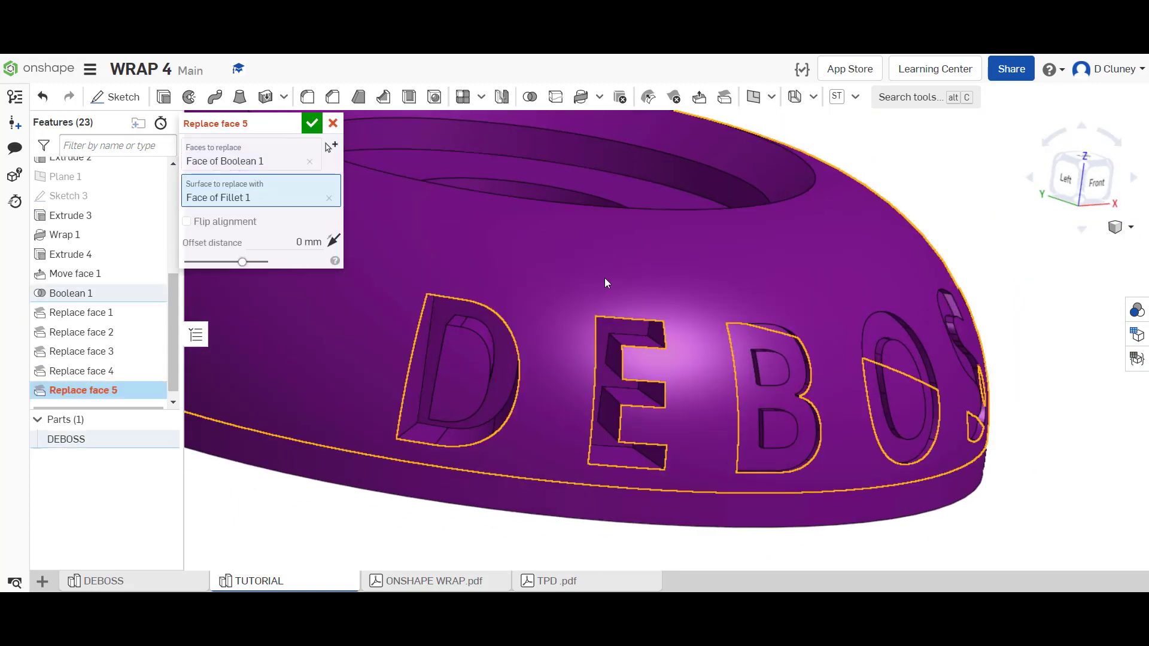
{"action": "key", "text": "Return"}
{"action": "right_click_drag", "start_coordinate": [807, 225], "coordinate": [697, 322]}
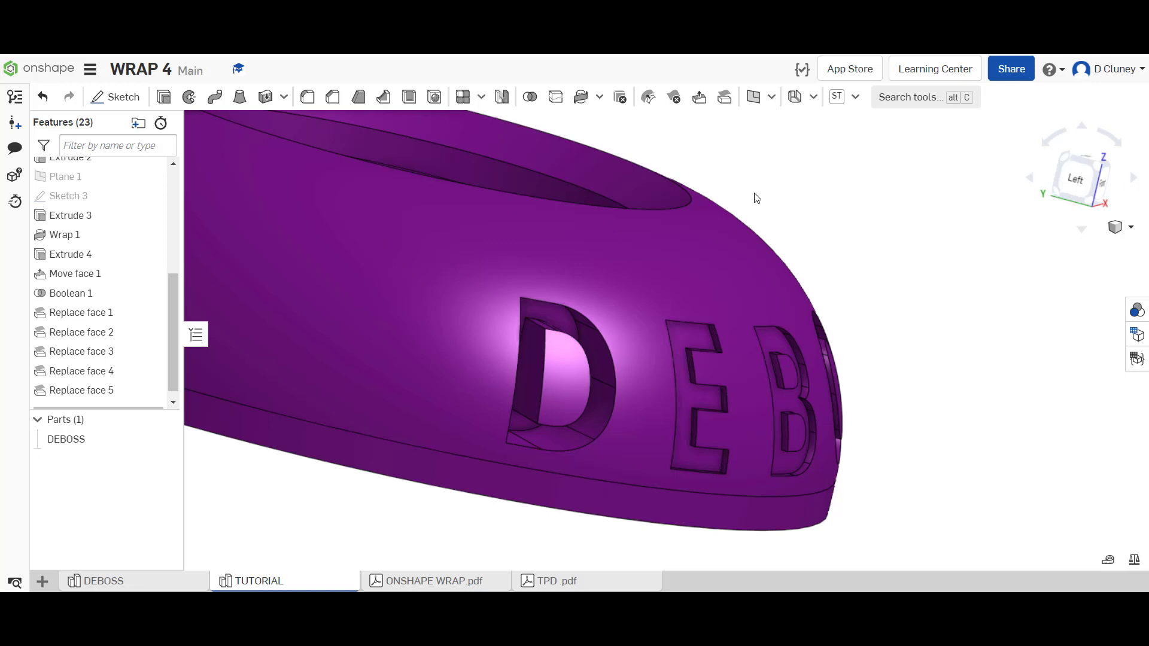
{"action": "scroll", "coordinate": [755, 198], "scroll_direction": "up", "scroll_amount": 2}
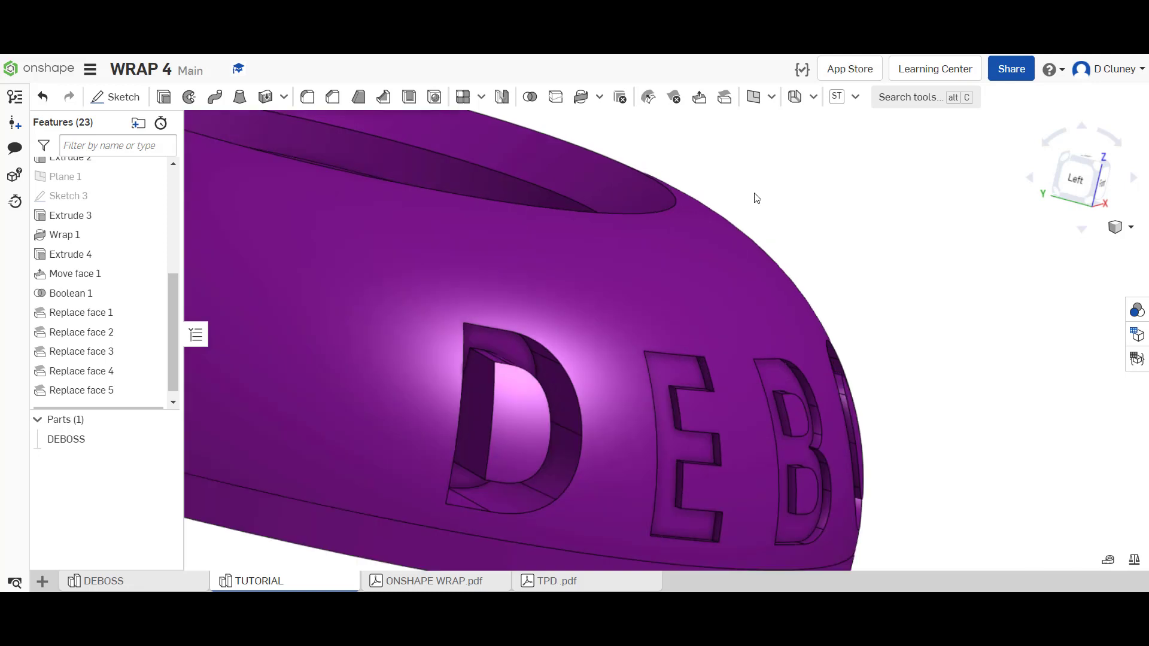
- Map the D letter face onto the domed fillet surface, offset 1 mm into the part
{"action": "left_click", "coordinate": [725, 98]}
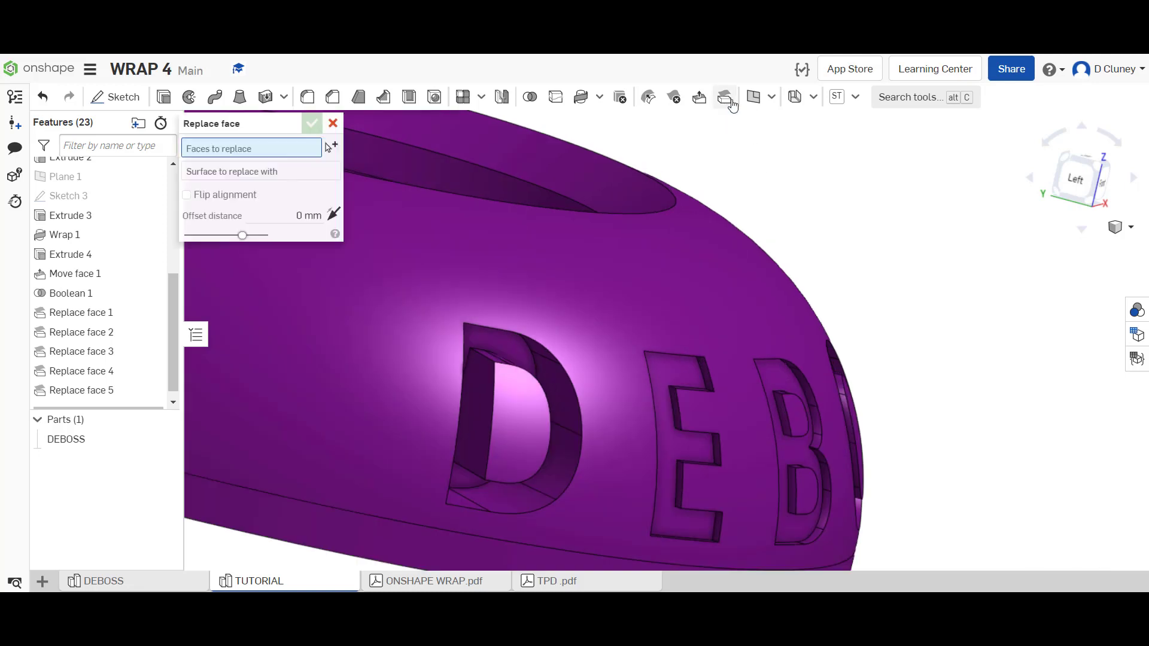
{"action": "left_click", "coordinate": [507, 349]}
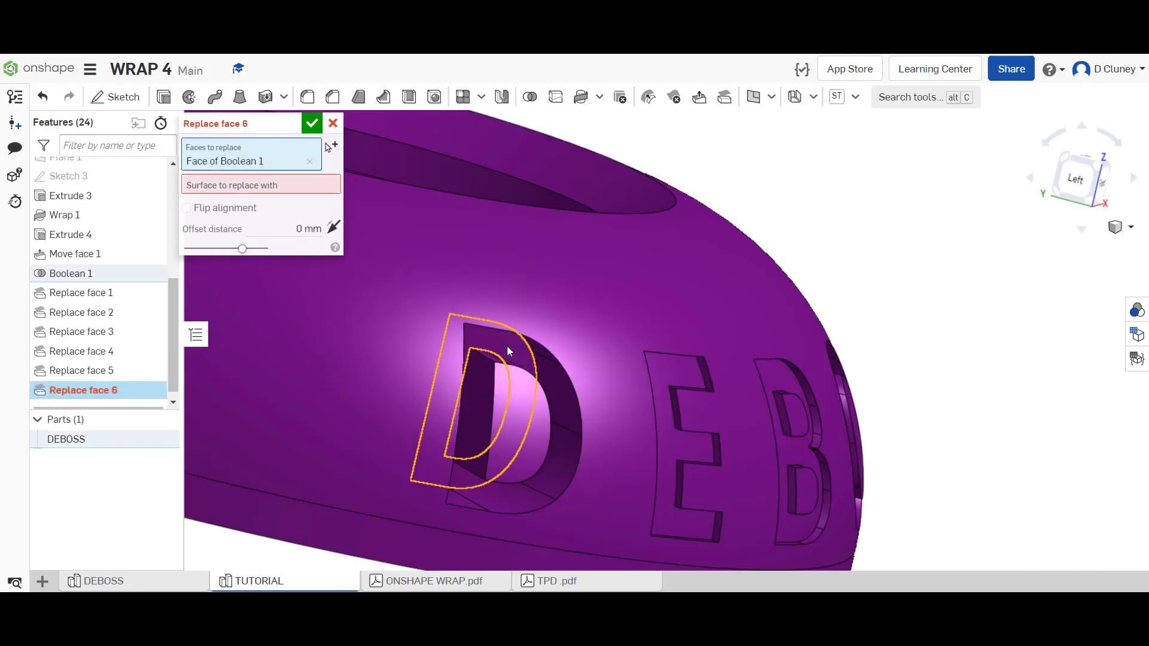
{"action": "left_click", "coordinate": [285, 185]}
{"action": "scroll", "coordinate": [411, 345], "scroll_direction": "up", "scroll_amount": 3}
{"action": "scroll", "coordinate": [412, 346], "scroll_direction": "down", "scroll_amount": 3}
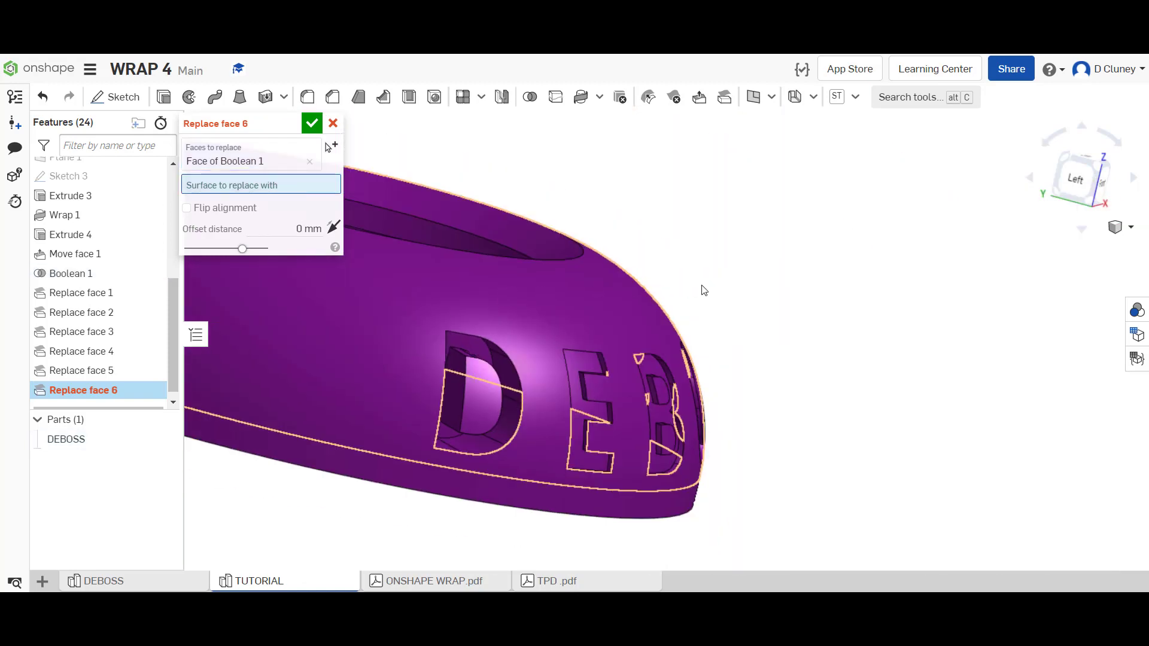
{"action": "right_click_drag", "start_coordinate": [704, 290], "coordinate": [408, 302]}
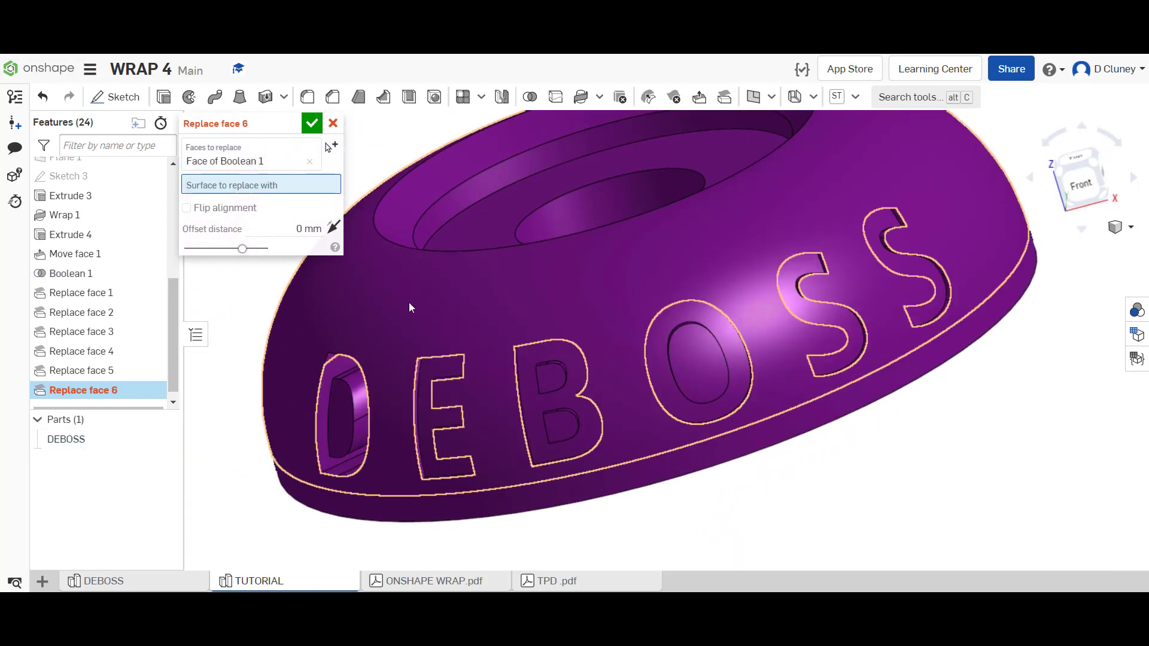
{"action": "left_click", "coordinate": [353, 301]}
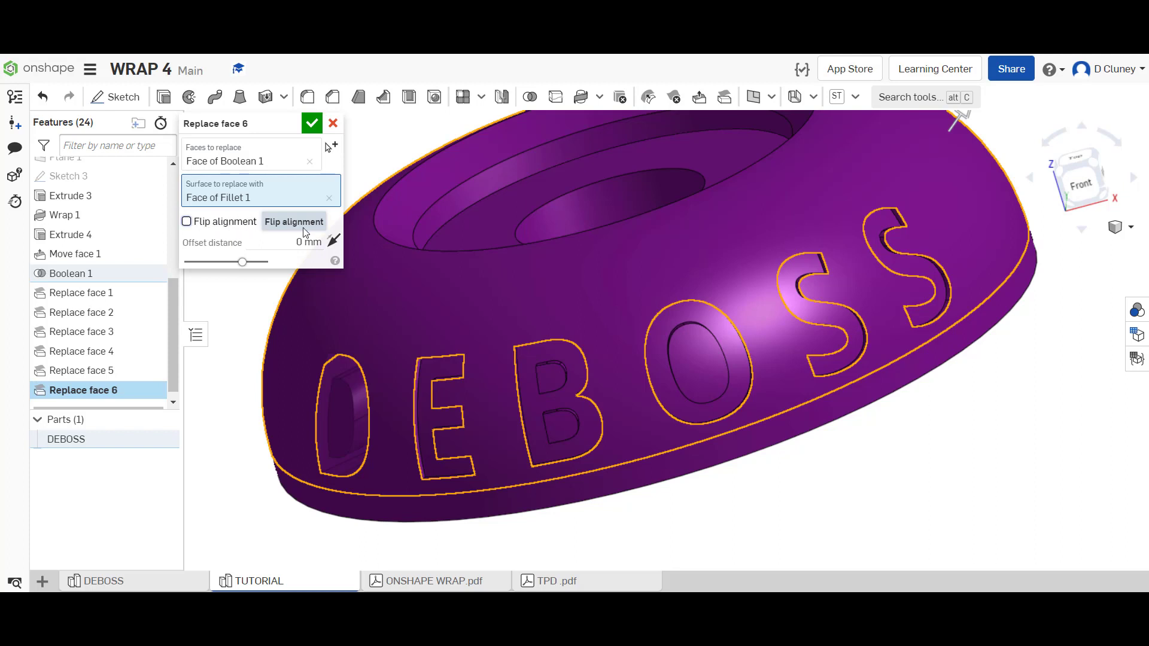
{"action": "left_click", "coordinate": [309, 242]}
{"action": "type", "text": "1"}
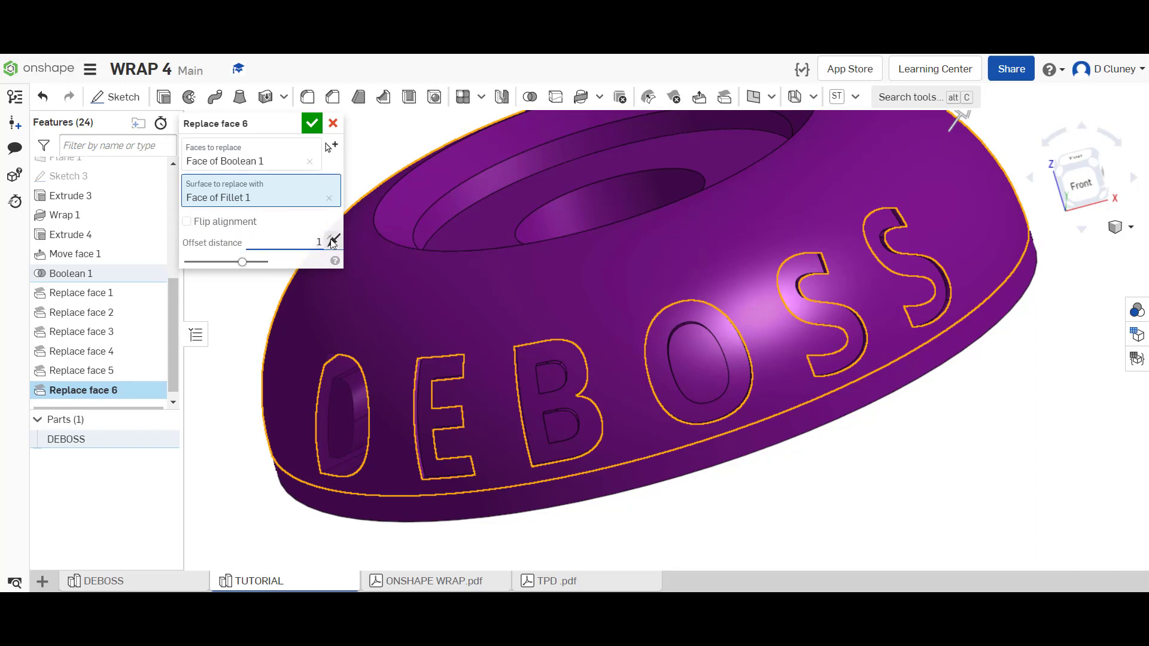
{"action": "left_click", "coordinate": [333, 241]}
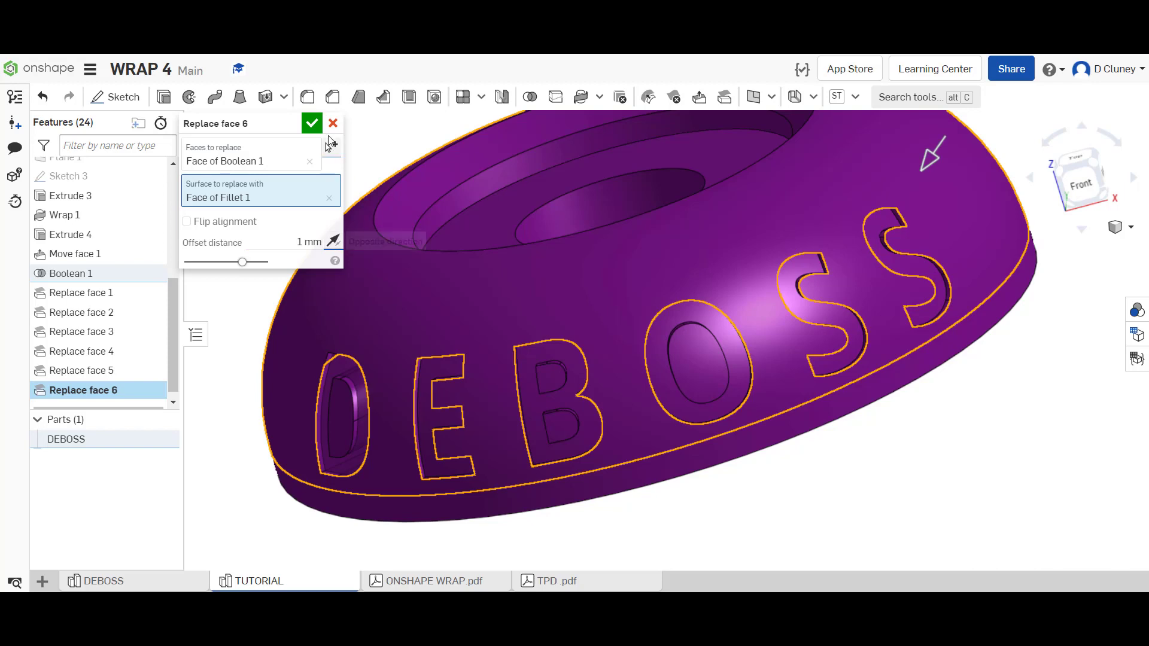
{"action": "left_click", "coordinate": [311, 123]}
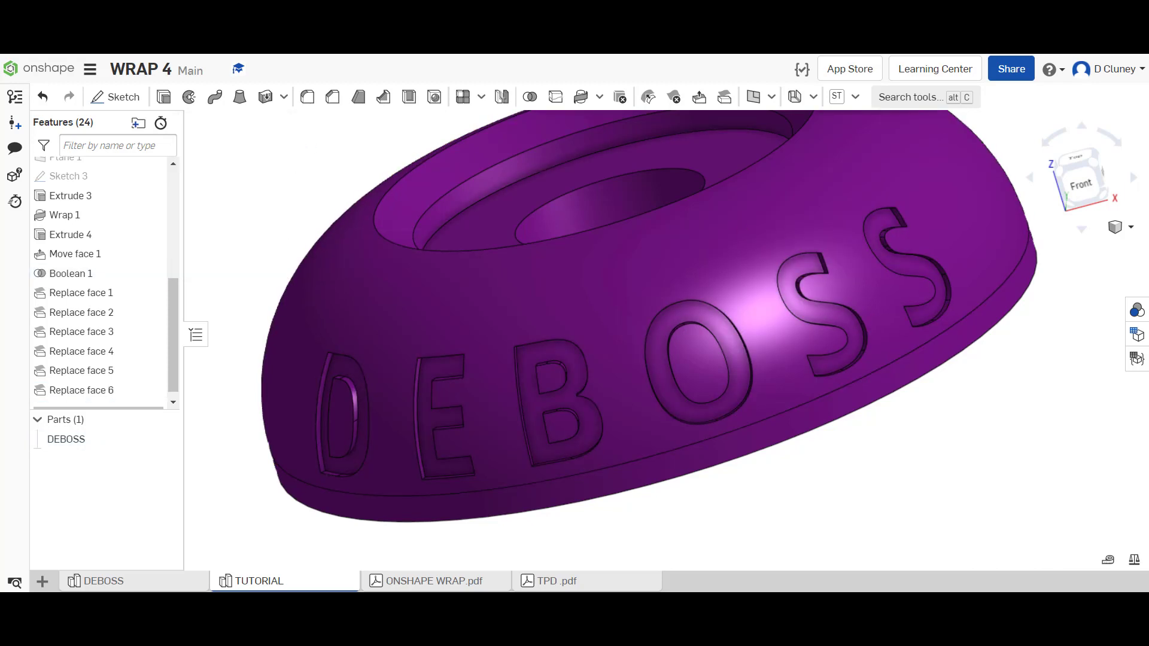
{"action": "left_click", "coordinate": [1097, 169]}
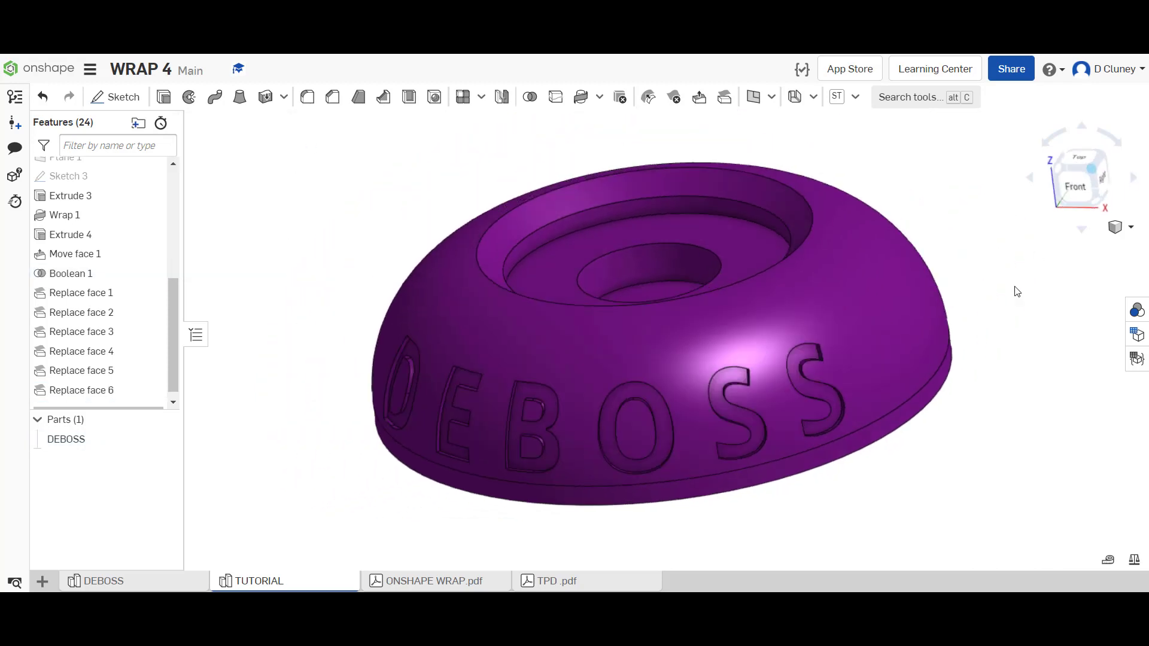
{"action": "mouse_move", "coordinate": [943, 331]}
{"action": "right_mouse_down"}
{"action": "mouse_move", "coordinate": [1026, 326]}
{"action": "mouse_move", "coordinate": [1070, 346]}
{"action": "mouse_move", "coordinate": [925, 335]}
{"action": "mouse_move", "coordinate": [946, 353]}
{"action": "right_mouse_up"}
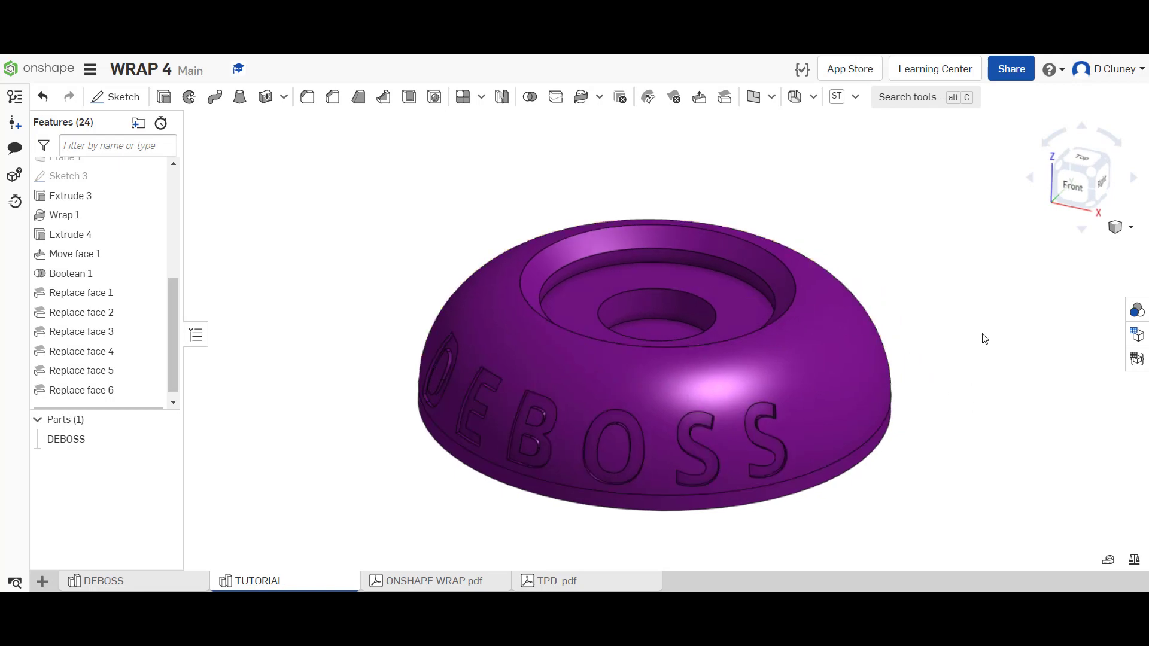